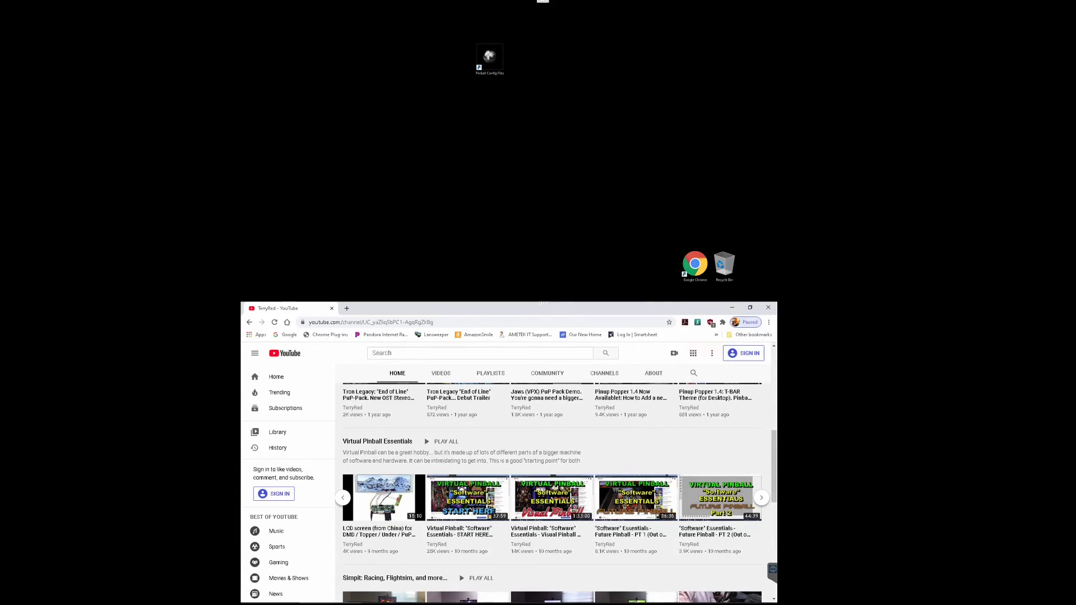
# Step: Minimize the browser and locate the Medieval Madness .vpx table in the Tables folder of C:\Pinball\Visual Pinball
pyautogui.click(750, 308)
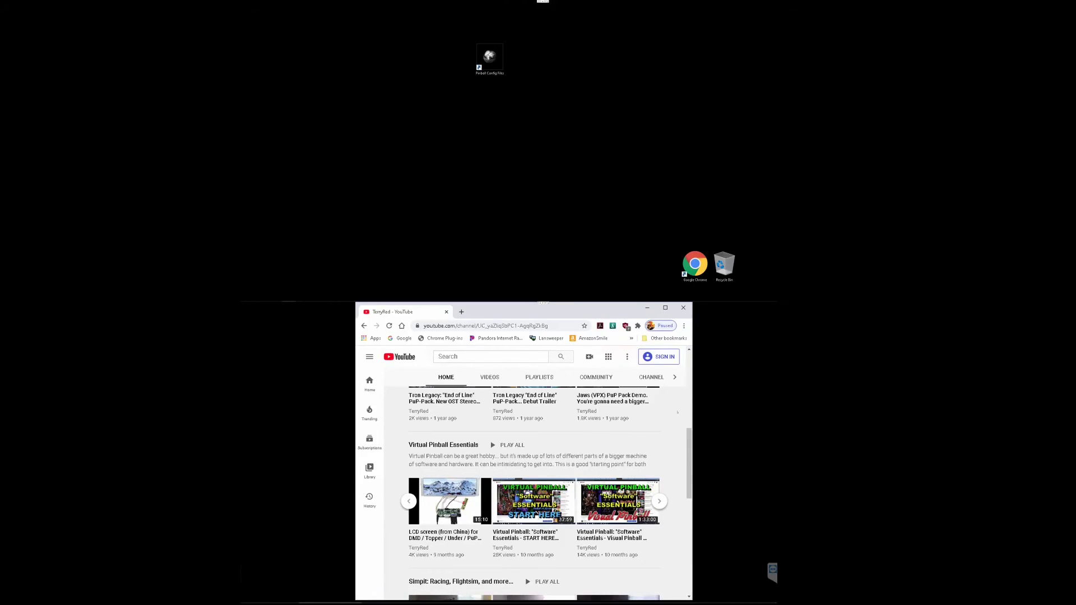
pyautogui.click(647, 309)
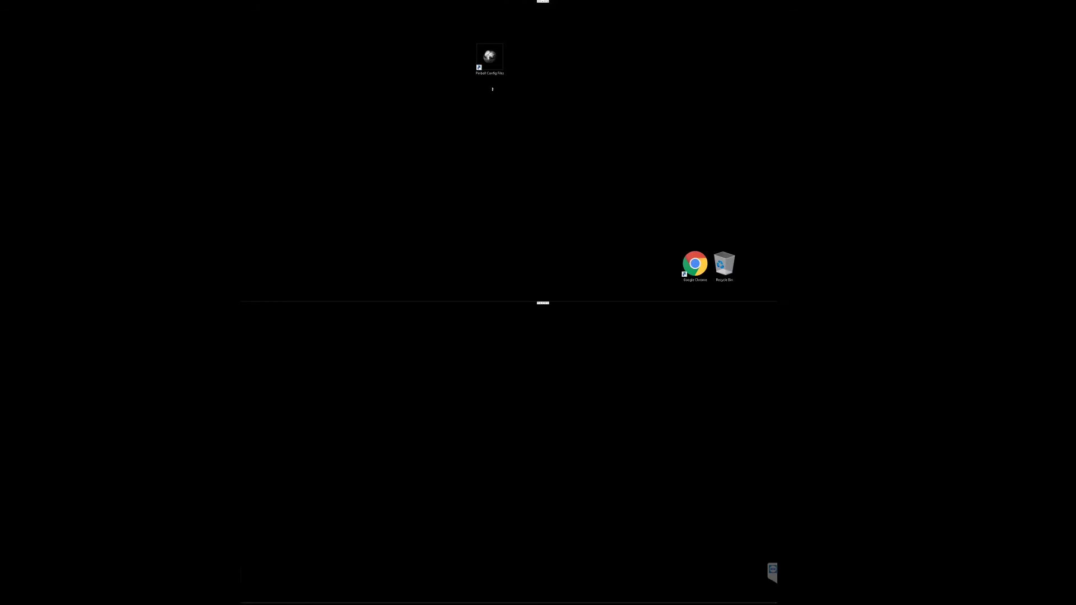
pyautogui.doubleClick(490, 64)
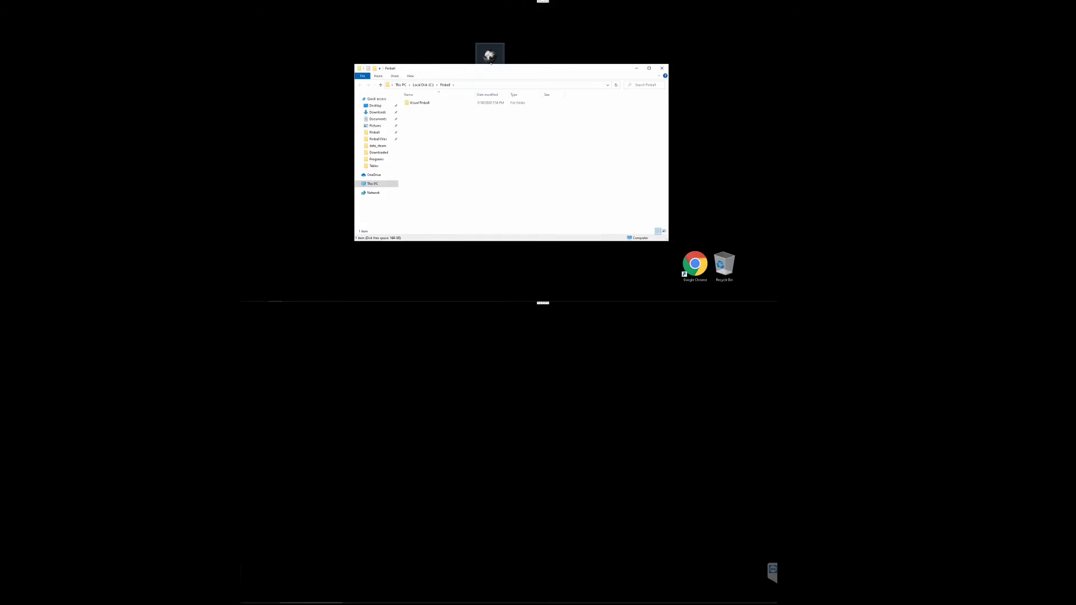
pyautogui.click(424, 104)
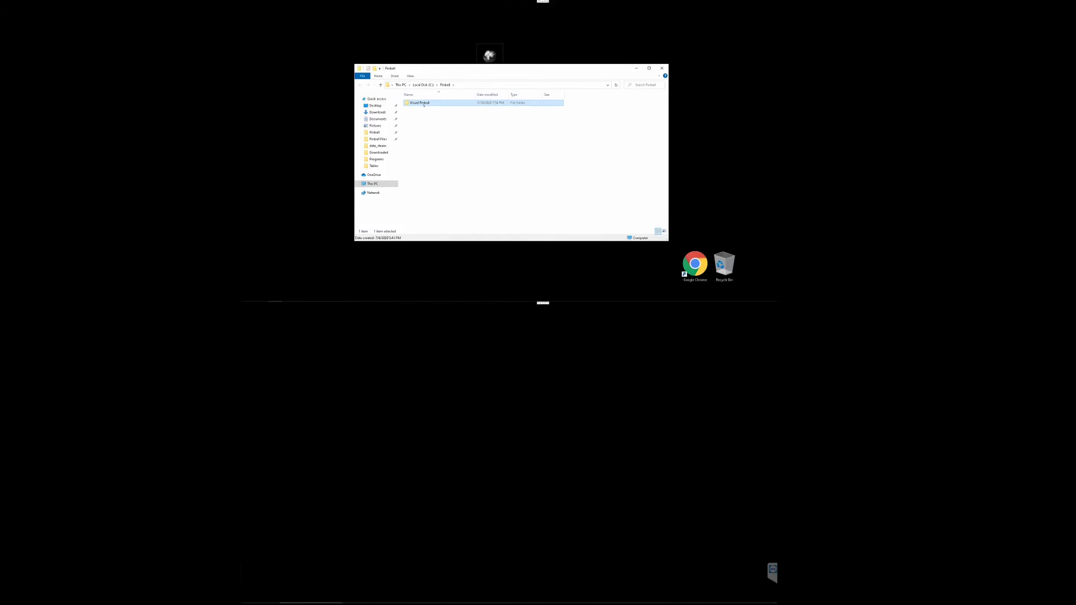
pyautogui.doubleClick(424, 104)
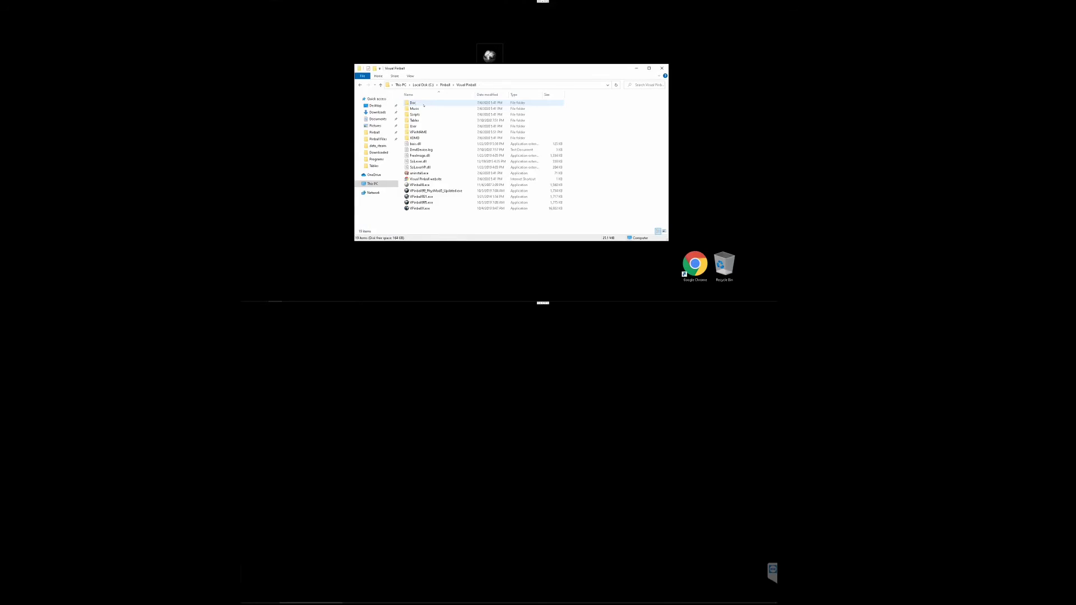
pyautogui.doubleClick(418, 120)
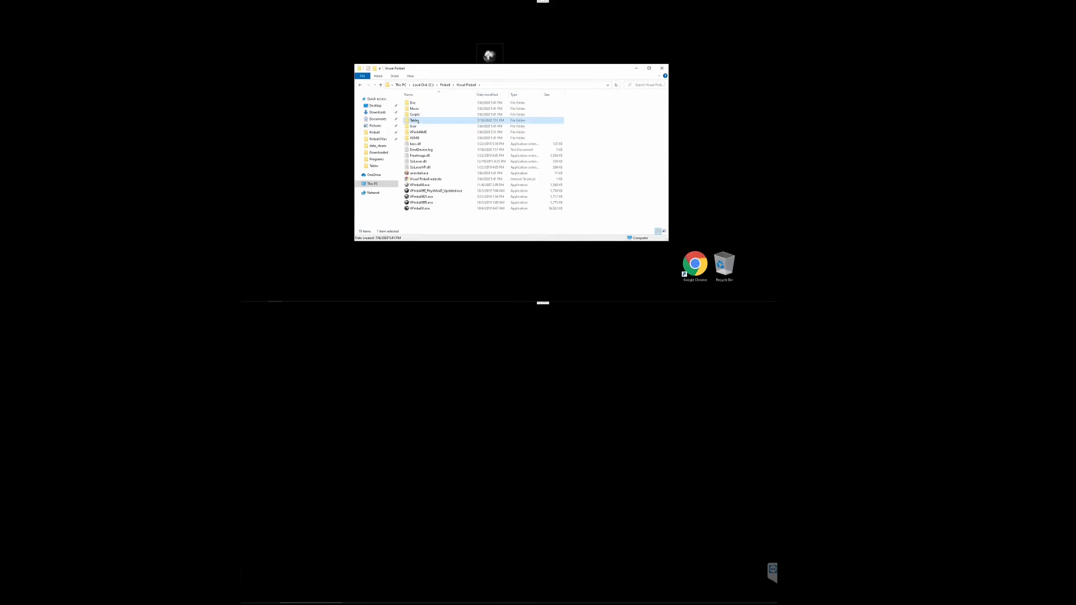
pyautogui.click(445, 150)
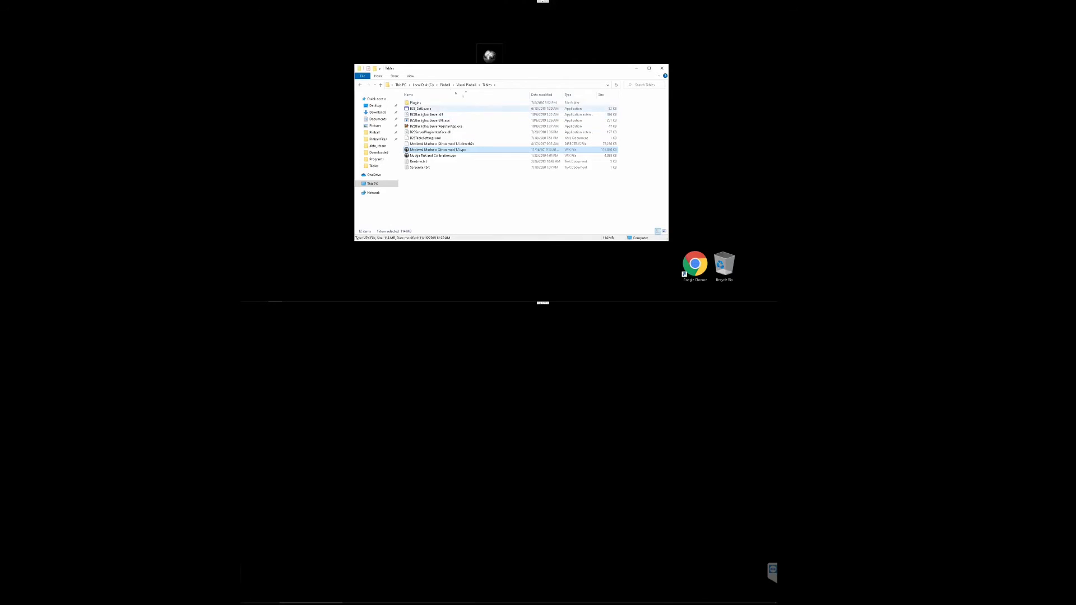
pyautogui.click(662, 68)
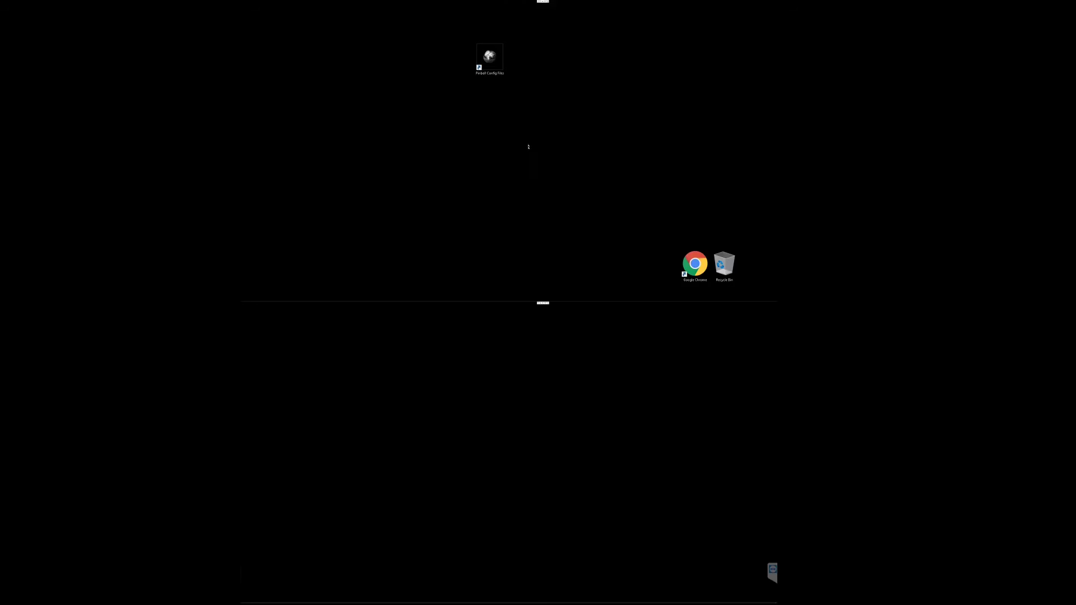
# Step: Launch VPinballX.exe from the C:\Pinball\Visual Pinball folder and dismiss its prompt for opening a table
pyautogui.doubleClick(488, 54)
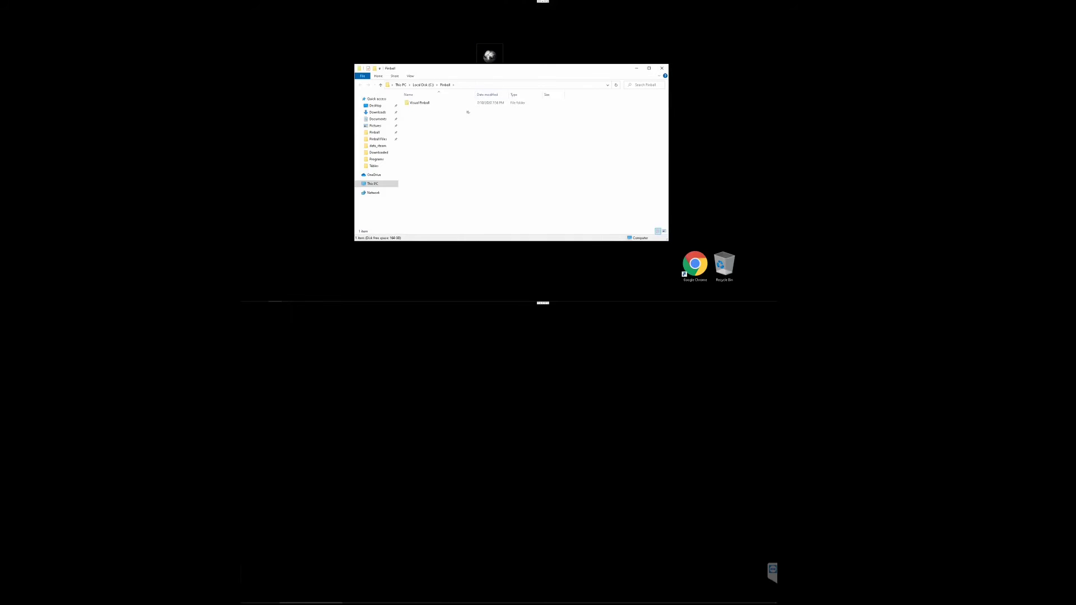
pyautogui.doubleClick(419, 103)
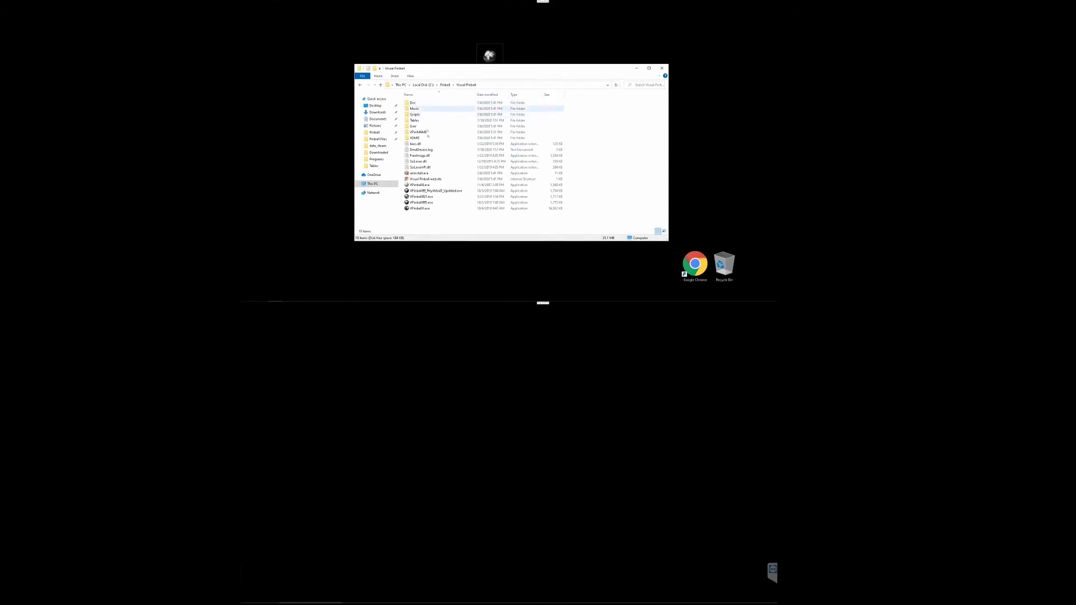
pyautogui.click(420, 208)
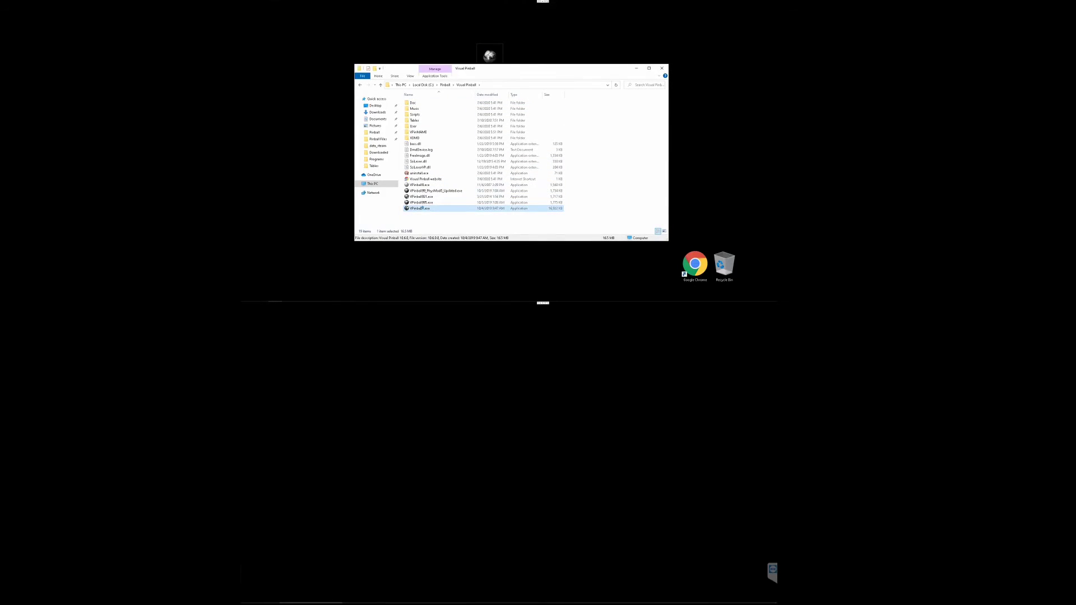
pyautogui.doubleClick(421, 208)
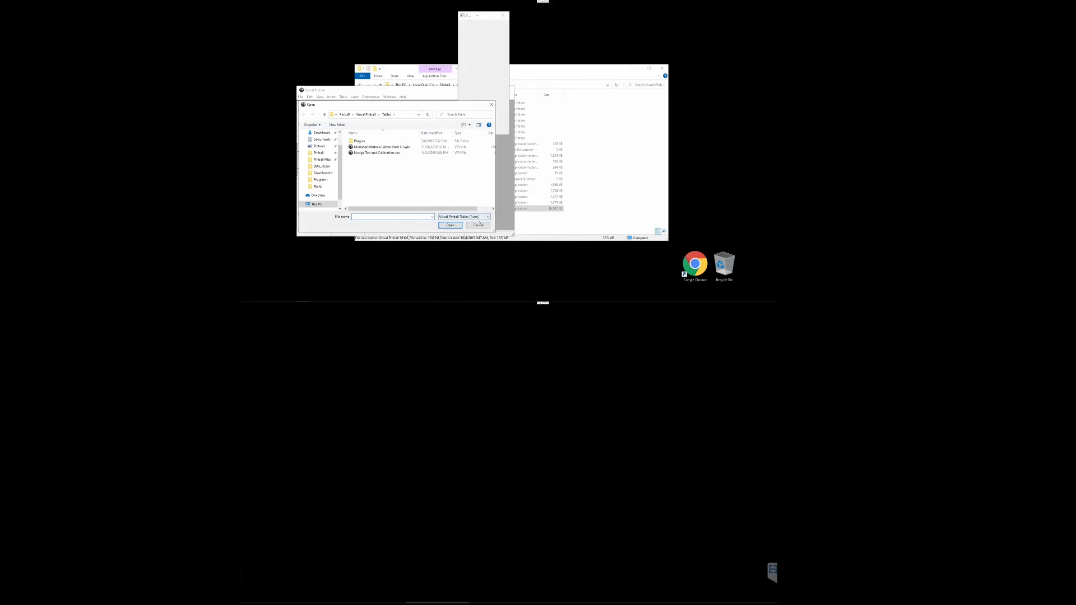
pyautogui.click(478, 225)
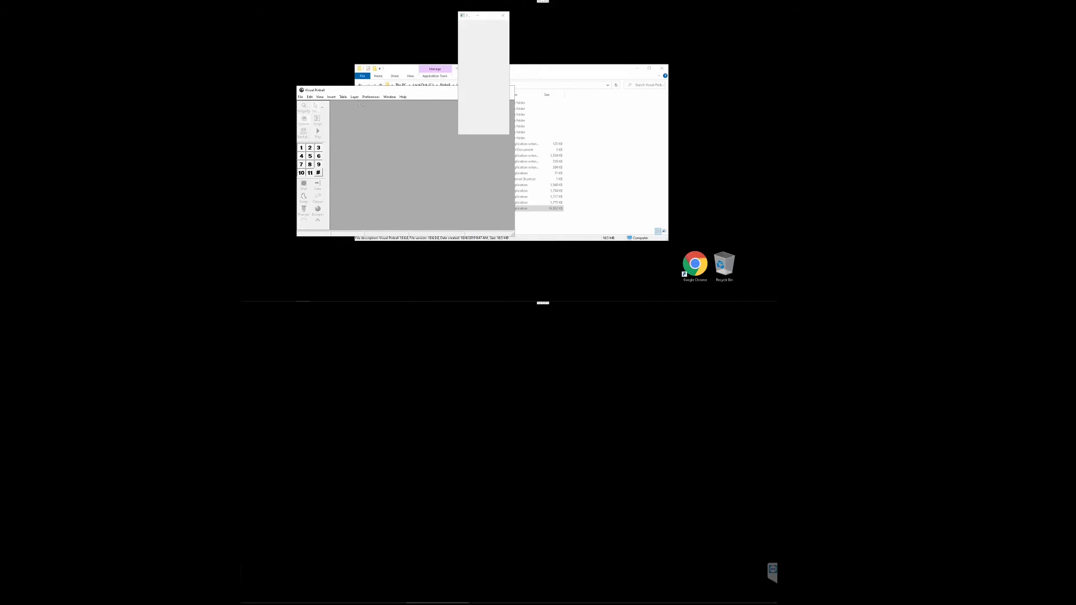
# Step: Exit Visual Pinball and close the Visual Pinball folder window
pyautogui.click(300, 96)
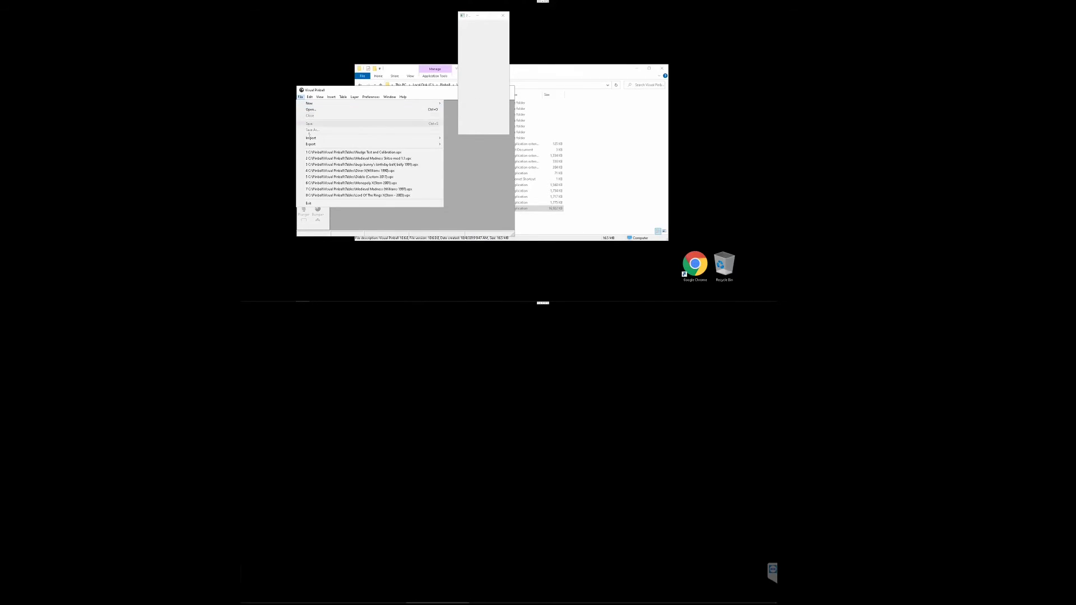
pyautogui.click(340, 204)
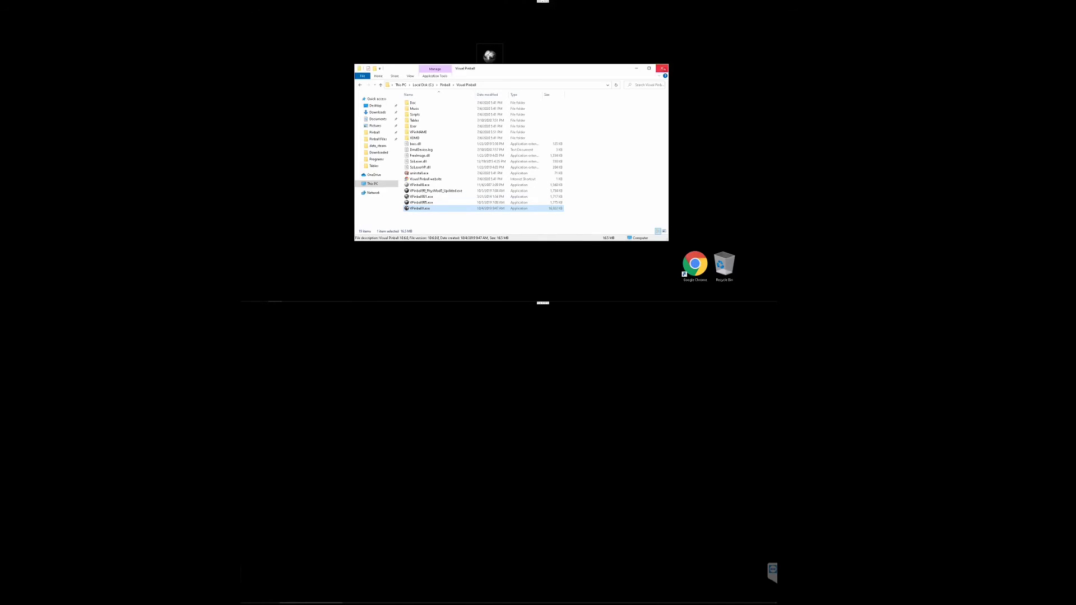
pyautogui.click(661, 68)
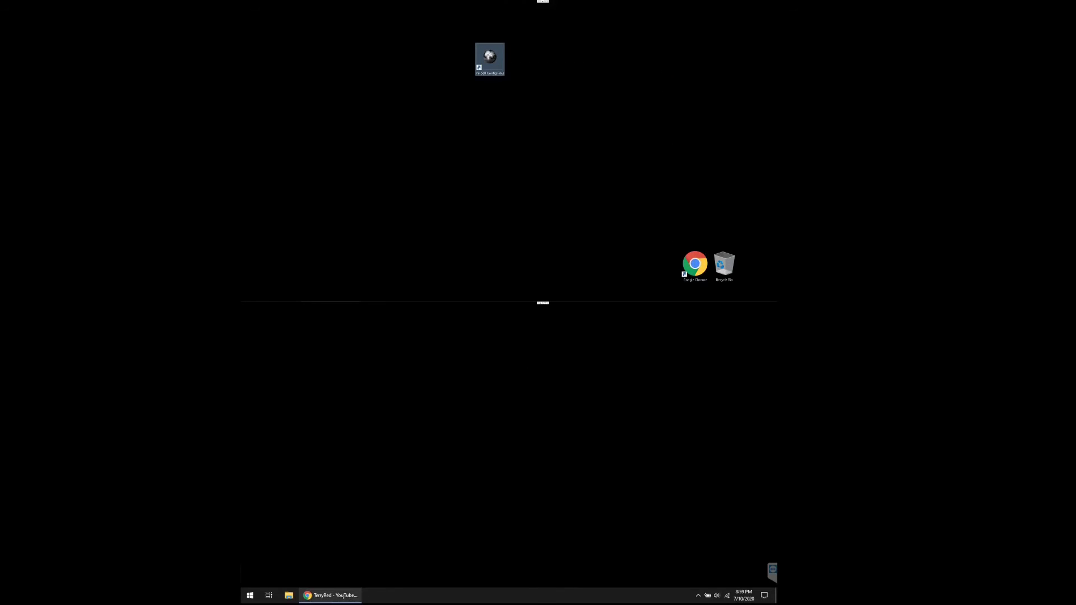
# Step: Switch to Chrome, search Google for PinballY in a new tab, and open the mjrnet.org PinballY page
pyautogui.click(328, 595)
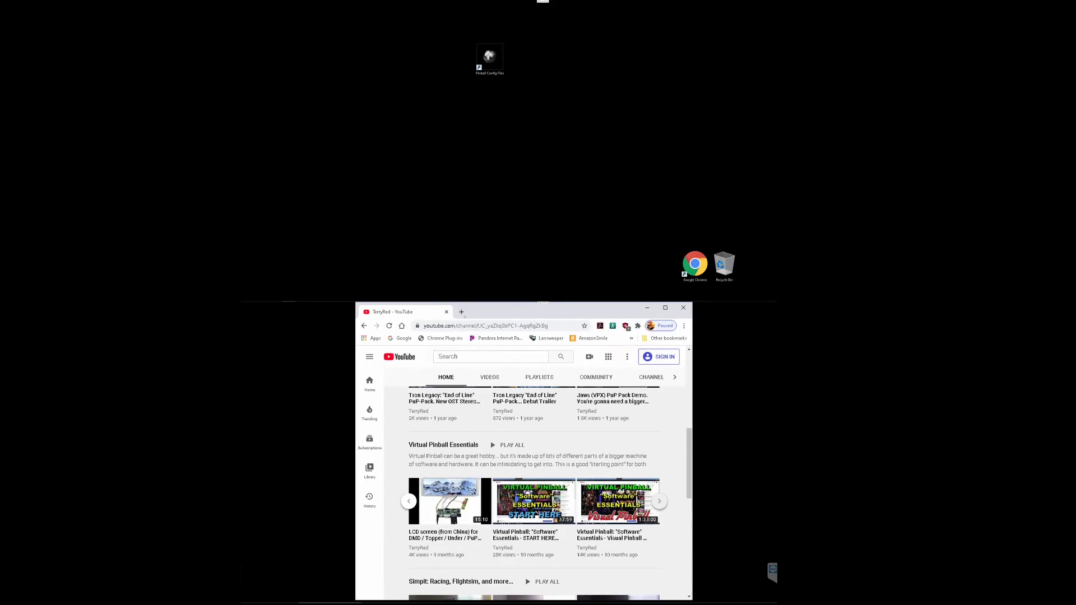
pyautogui.click(461, 312)
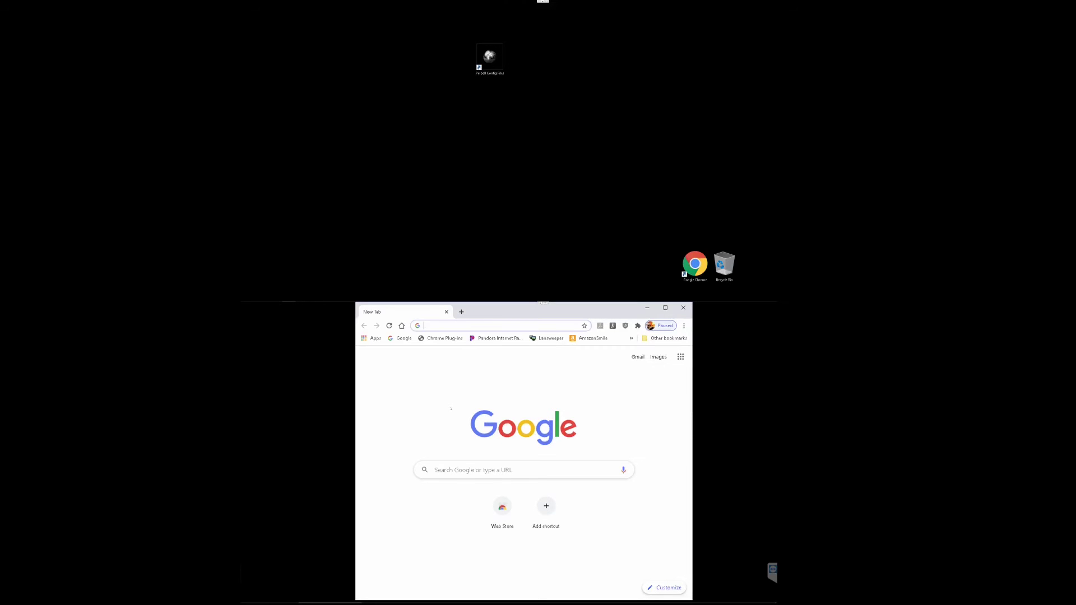
pyautogui.click(461, 470)
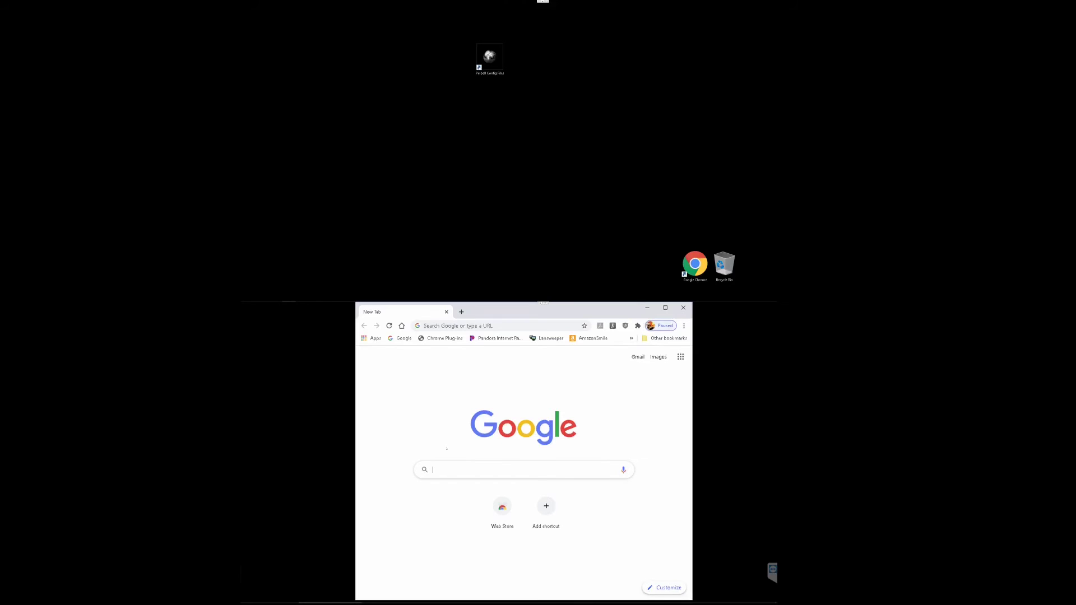
pyautogui.write('Pinball')
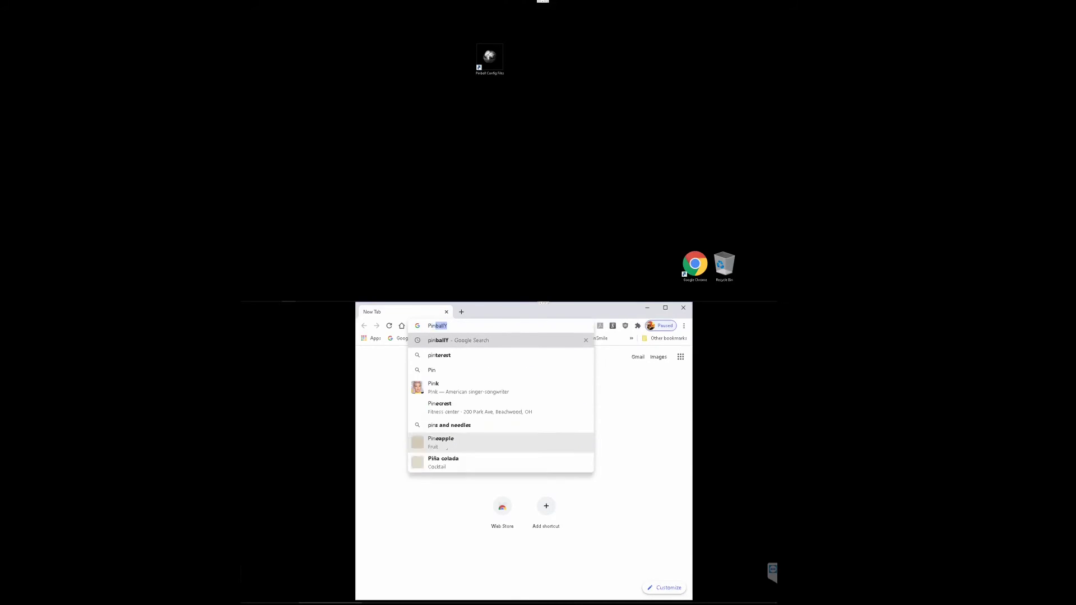
pyautogui.write('Y')
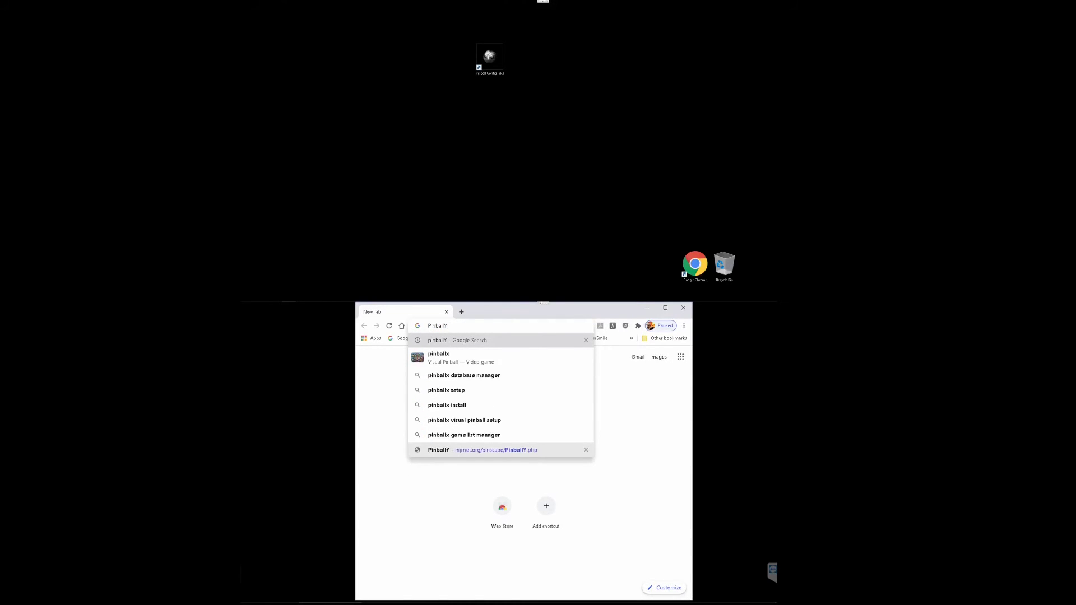
pyautogui.press('Return')
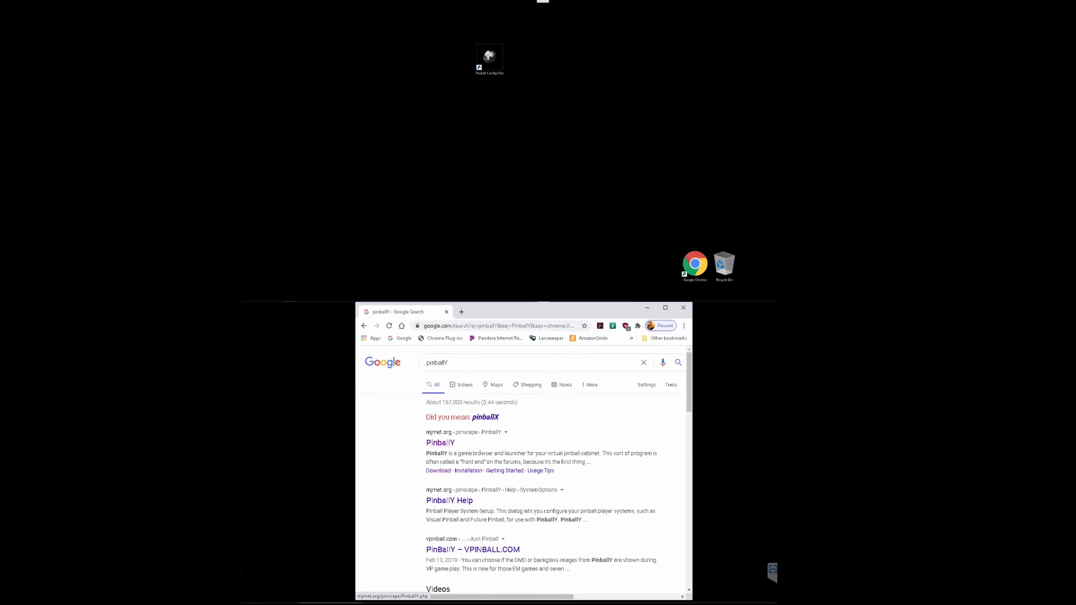
pyautogui.click(442, 444)
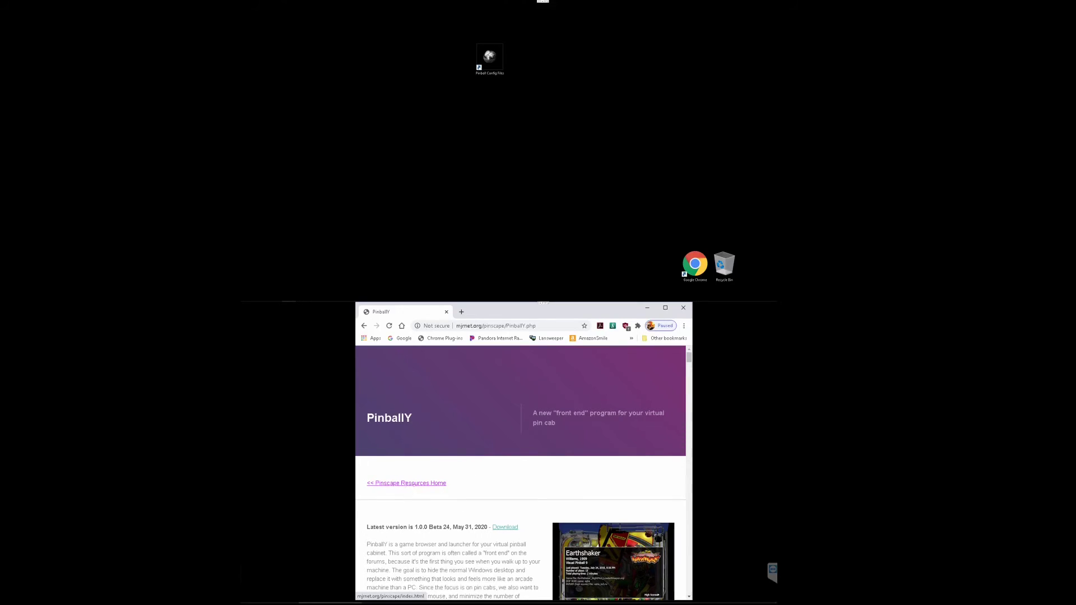
# Step: Open the Pinscape Resources home page and examine its virtual pinball software, hardware projects and build guides
pyautogui.click(424, 484)
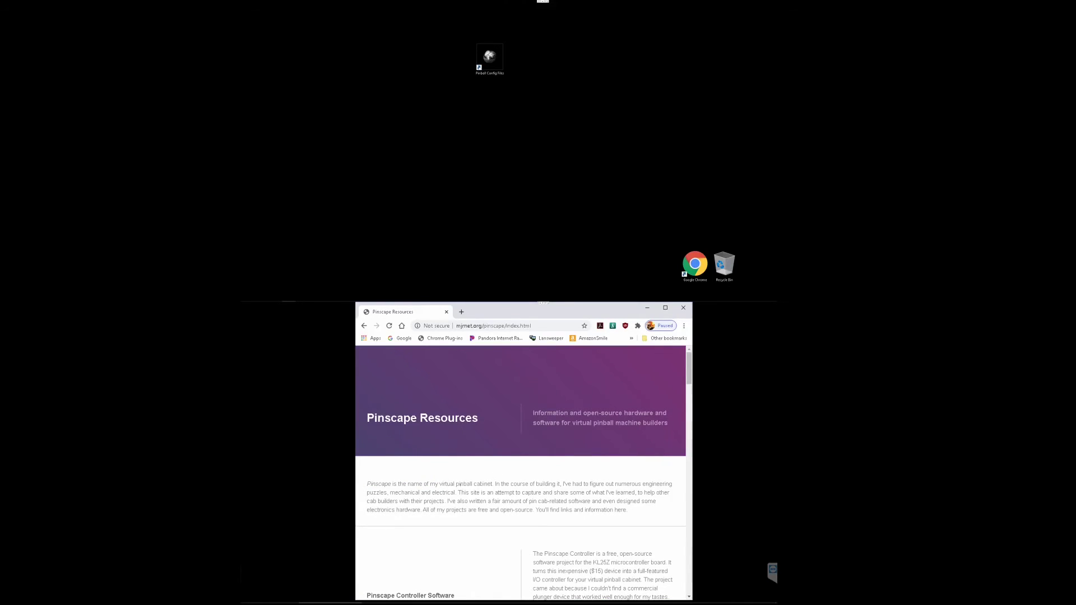
pyautogui.scroll(-3, 529, 469)
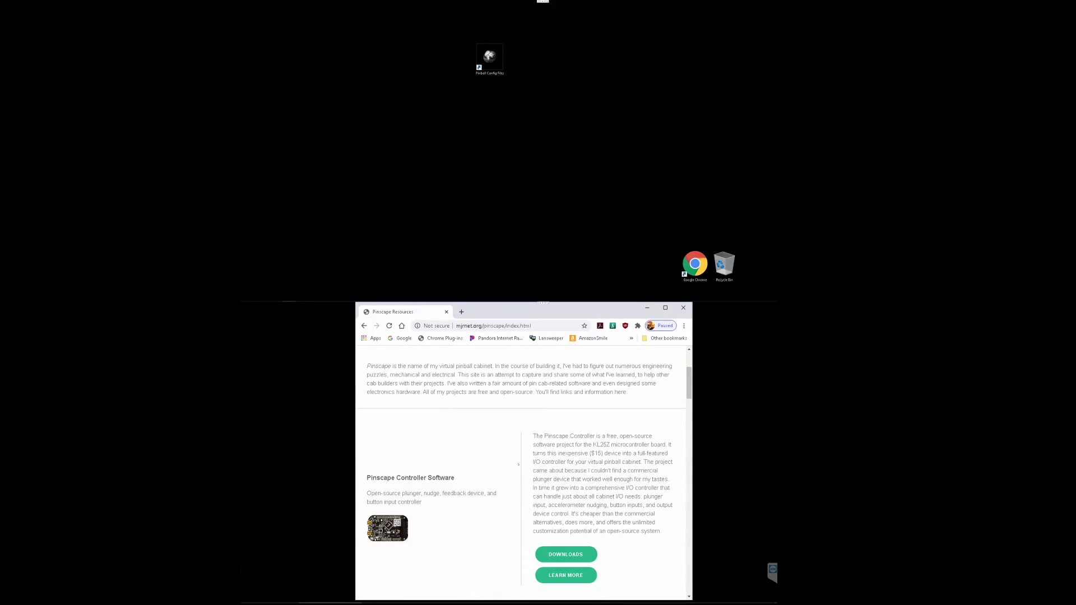
pyautogui.scroll(-2, 518, 464)
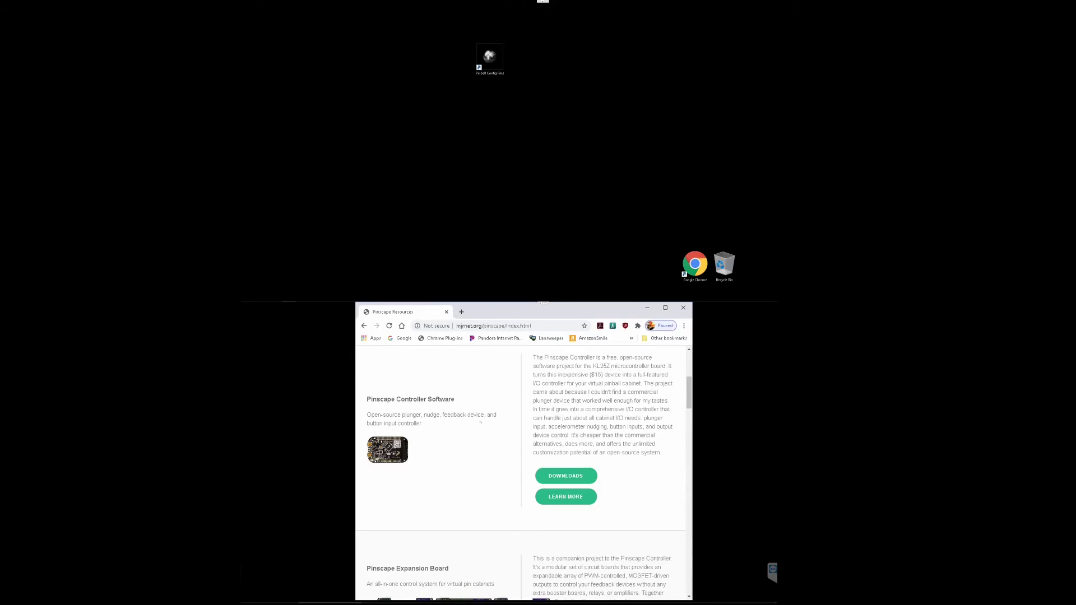
pyautogui.scroll(-5, 463, 441)
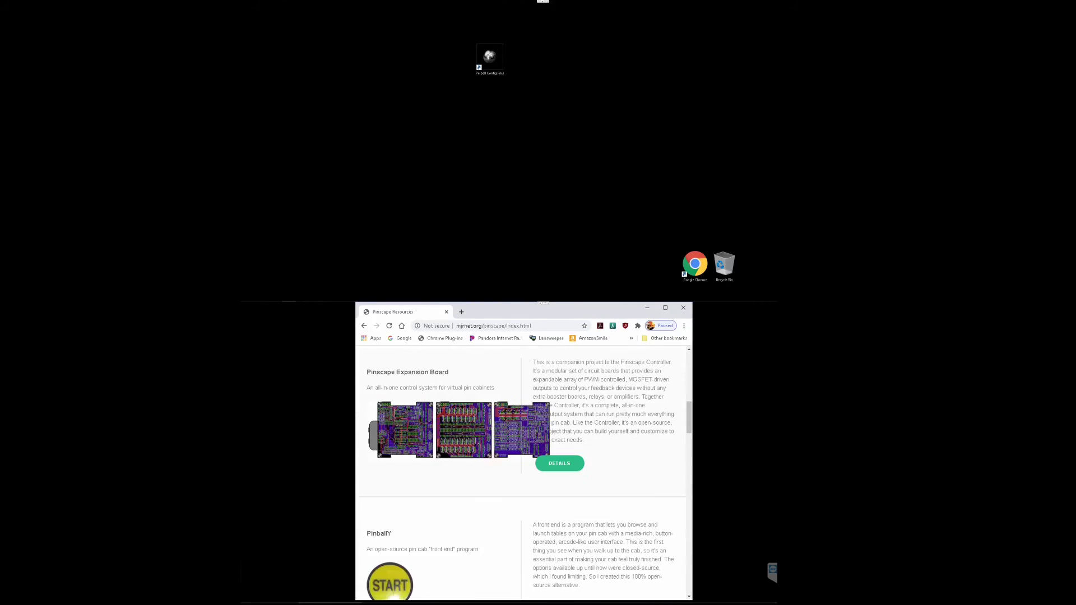
pyautogui.scroll(-3, 492, 482)
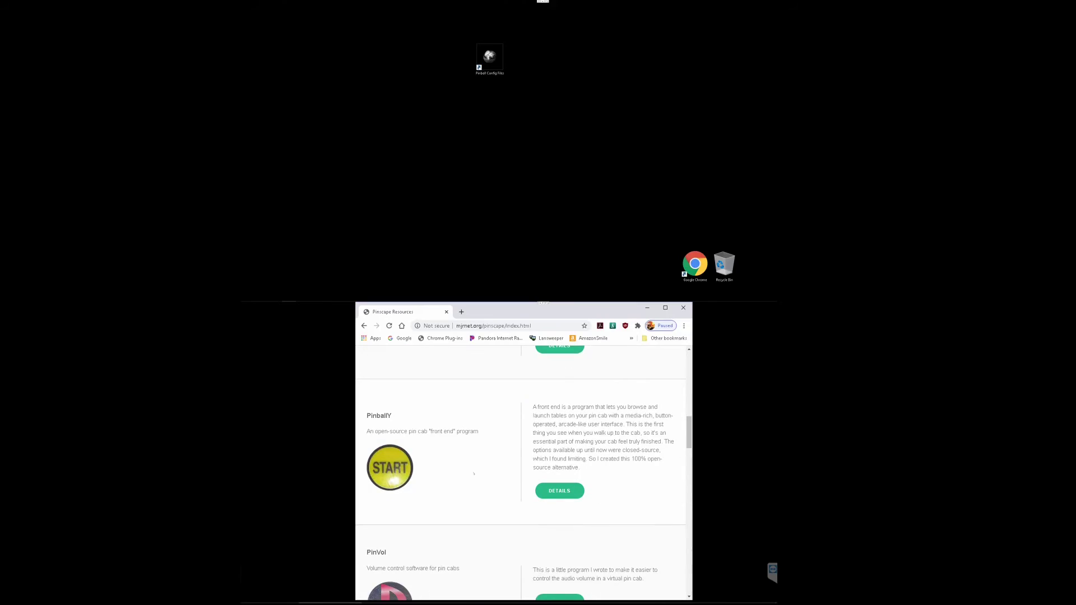
pyautogui.scroll(-3, 481, 474)
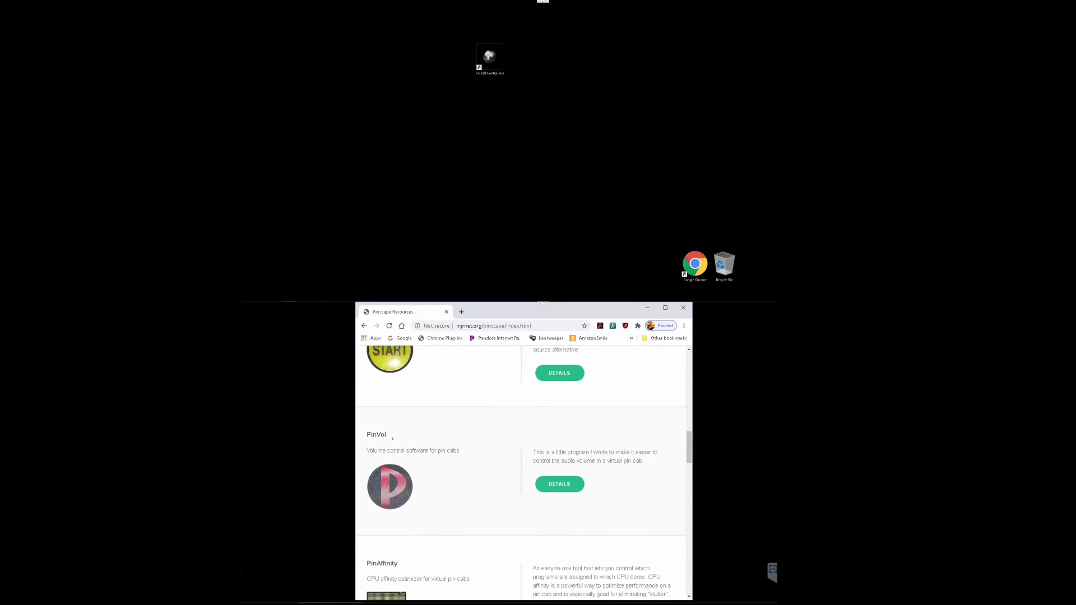
pyautogui.scroll(-4, 464, 457)
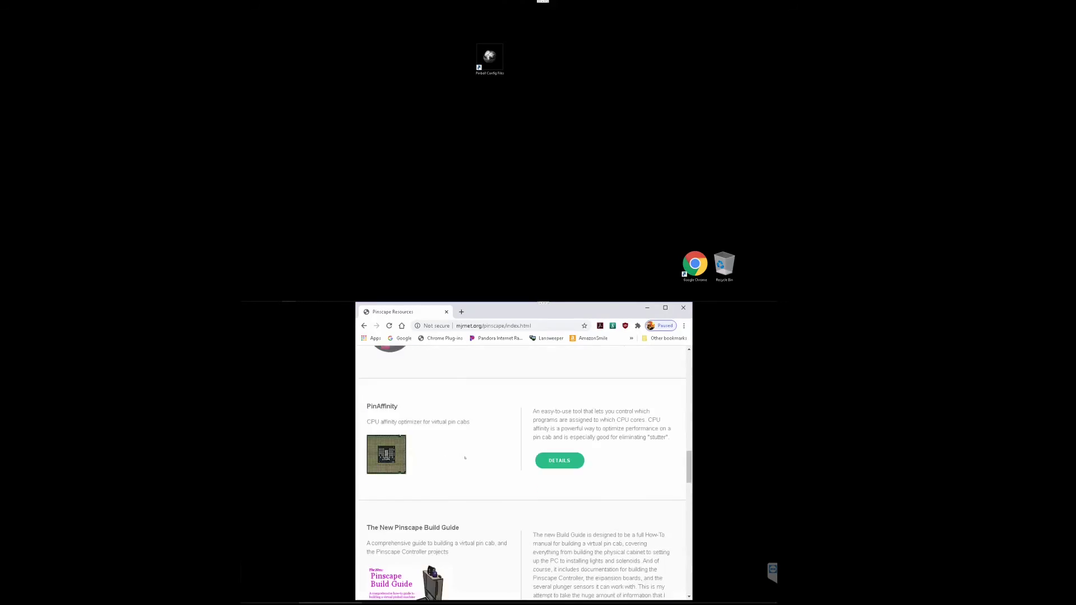
pyautogui.scroll(-3, 458, 457)
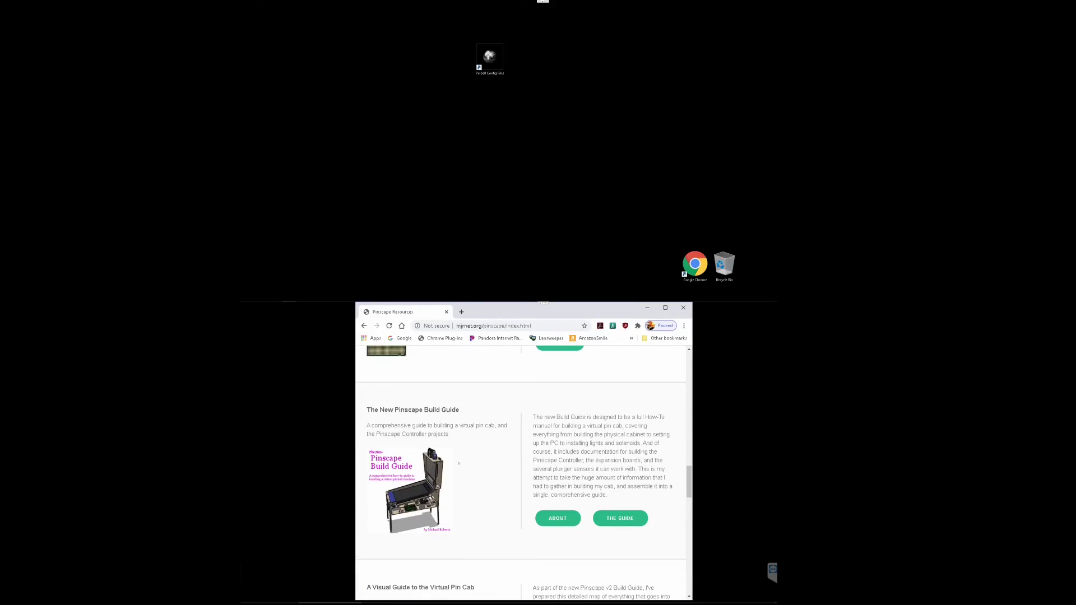
pyautogui.scroll(-3, 485, 492)
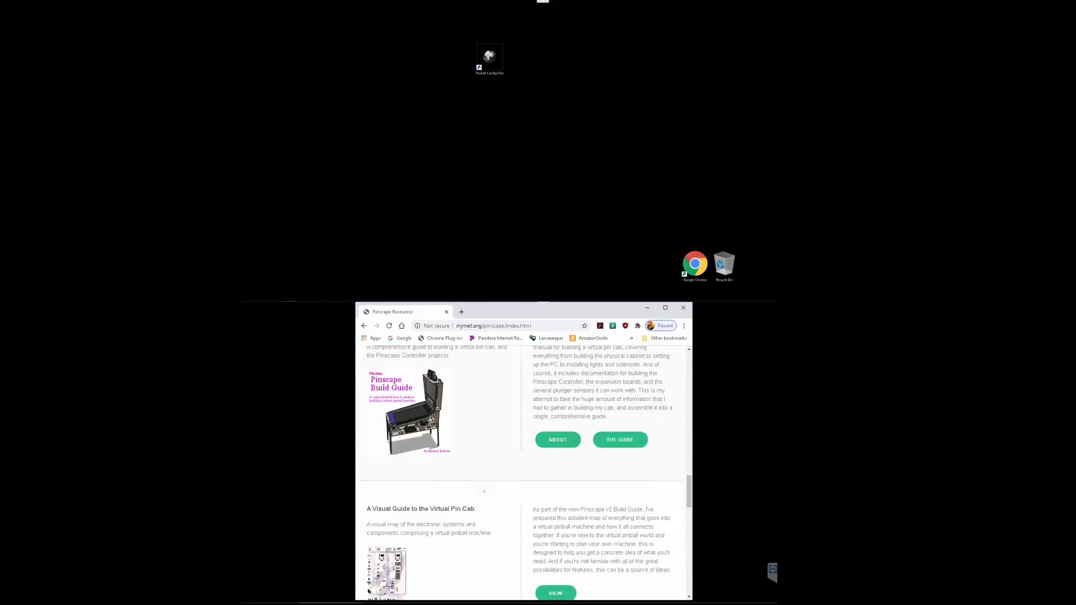
pyautogui.scroll(-1, 487, 489)
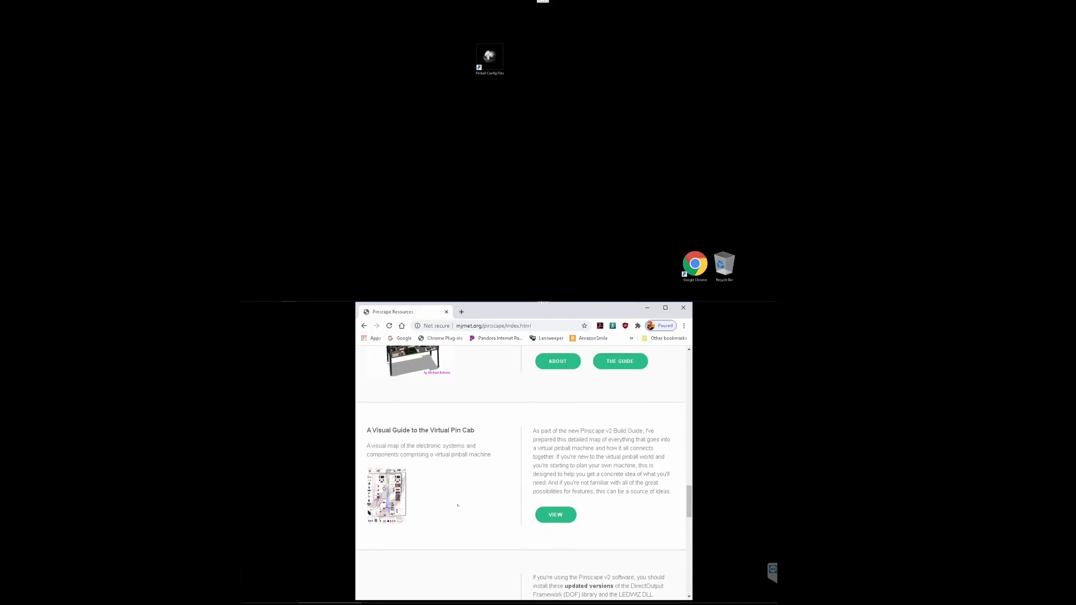
pyautogui.scroll(-6, 458, 506)
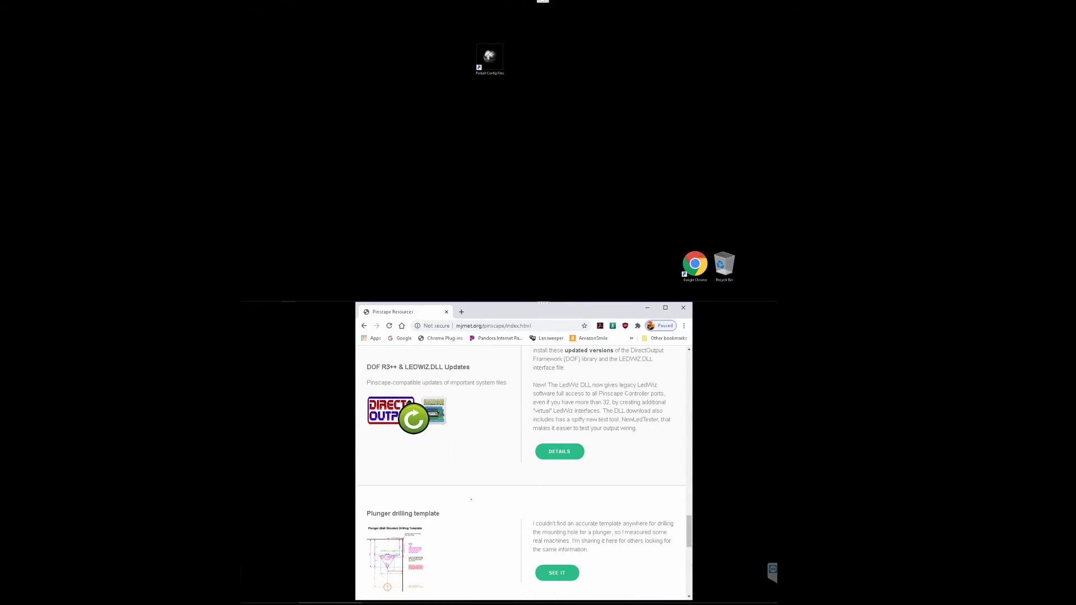
pyautogui.scroll(-10, 471, 498)
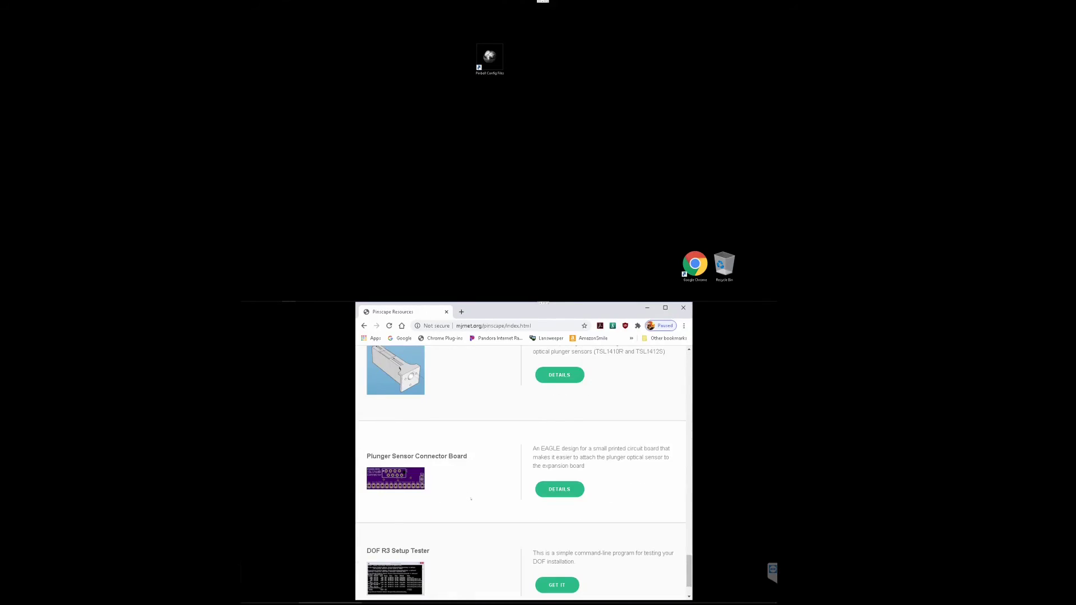
# Step: Find the PinballY entry on the Pinscape Resources page and open its details
pyautogui.scroll(-1, 471, 498)
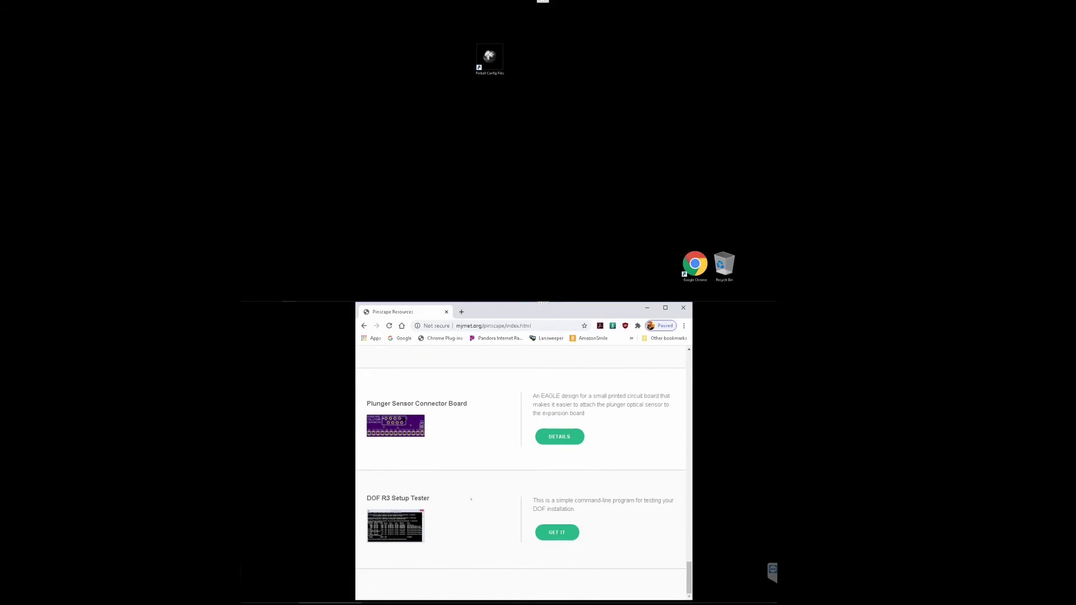
pyautogui.scroll(12, 471, 498)
pyautogui.scroll(12, 470, 499)
pyautogui.scroll(3, 471, 499)
pyautogui.scroll(-10, 471, 501)
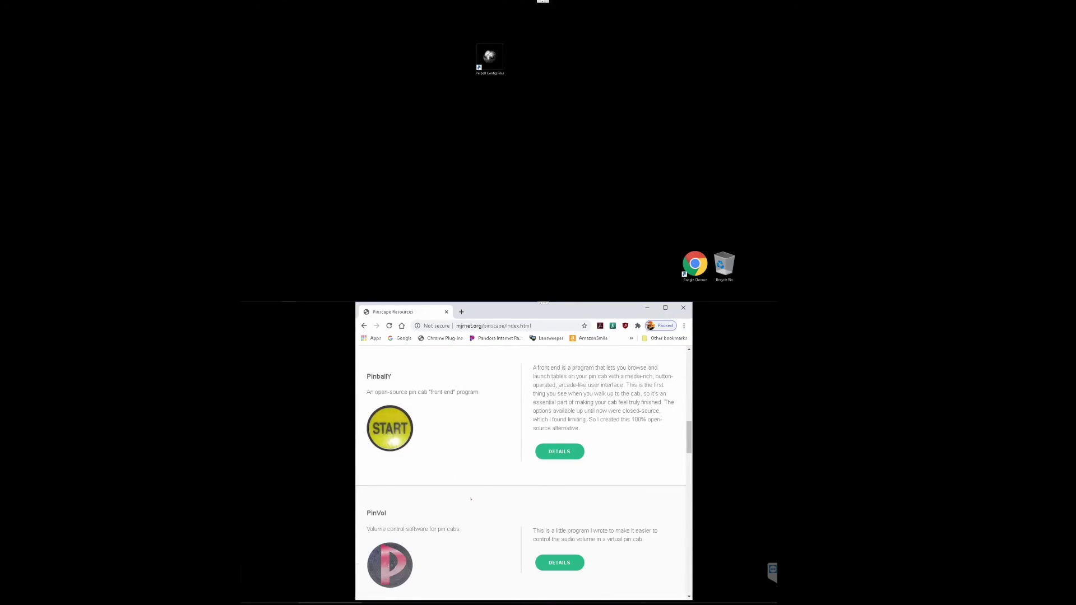
pyautogui.scroll(2, 470, 499)
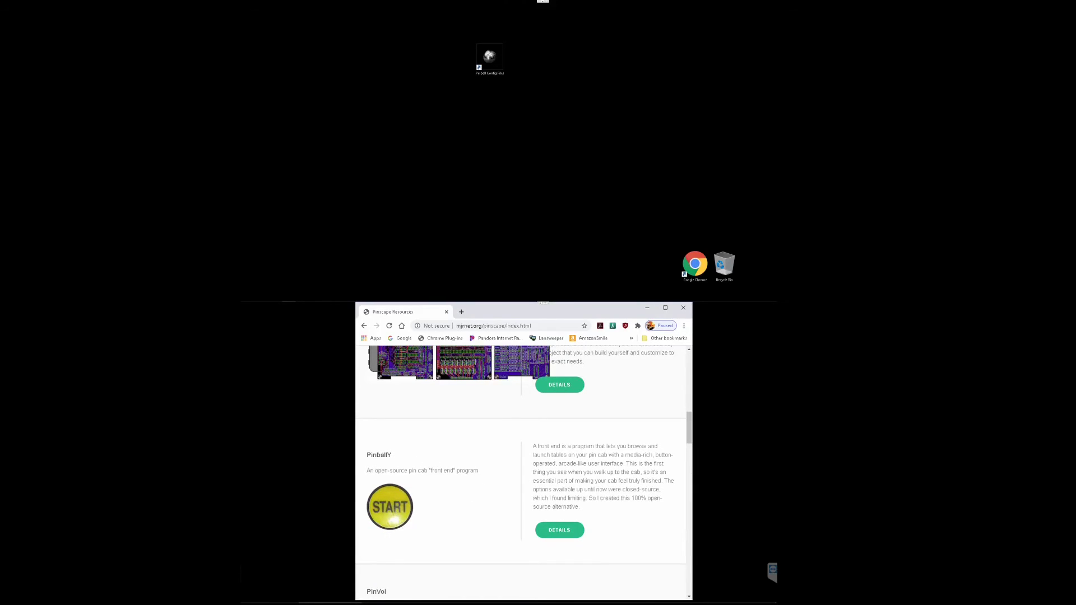
pyautogui.click(565, 534)
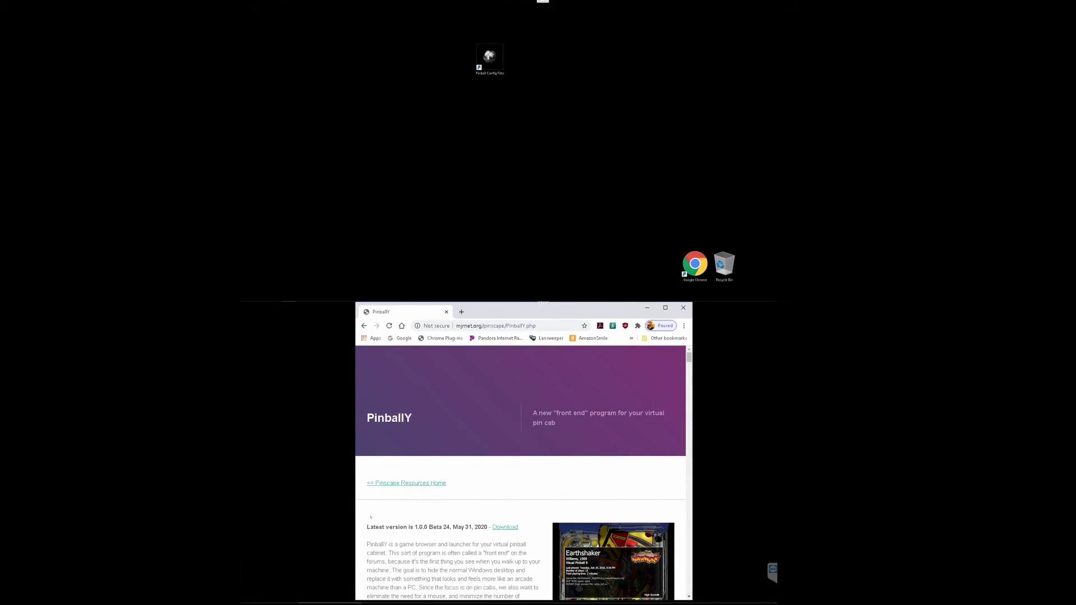
# Step: Examine the PinballY page's description, contents list and download options for 32-bit and 64-bit Windows
pyautogui.scroll(-1, 371, 517)
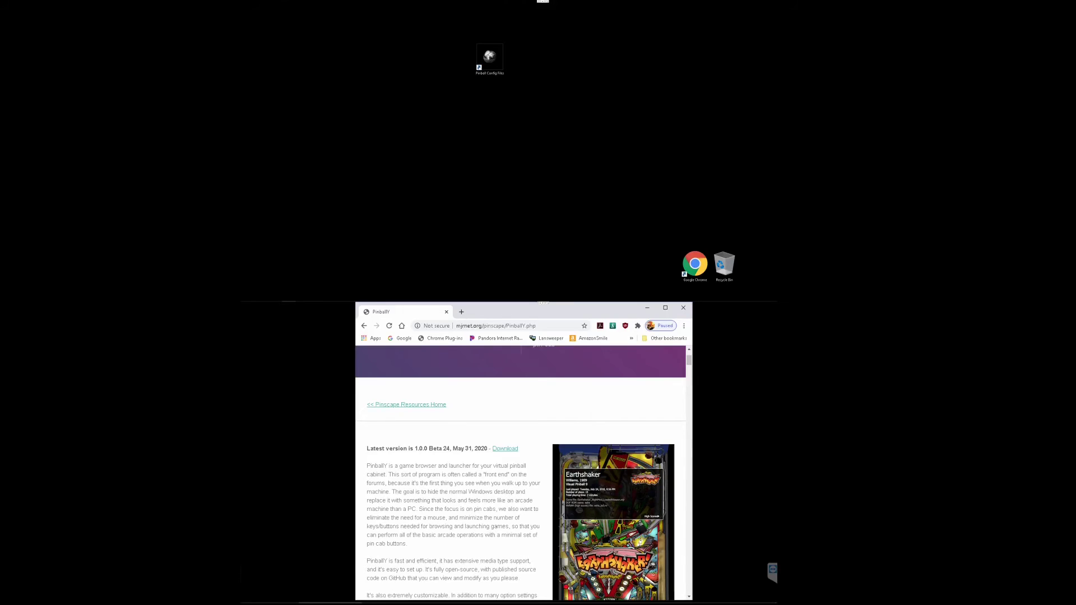
pyautogui.scroll(-2, 496, 528)
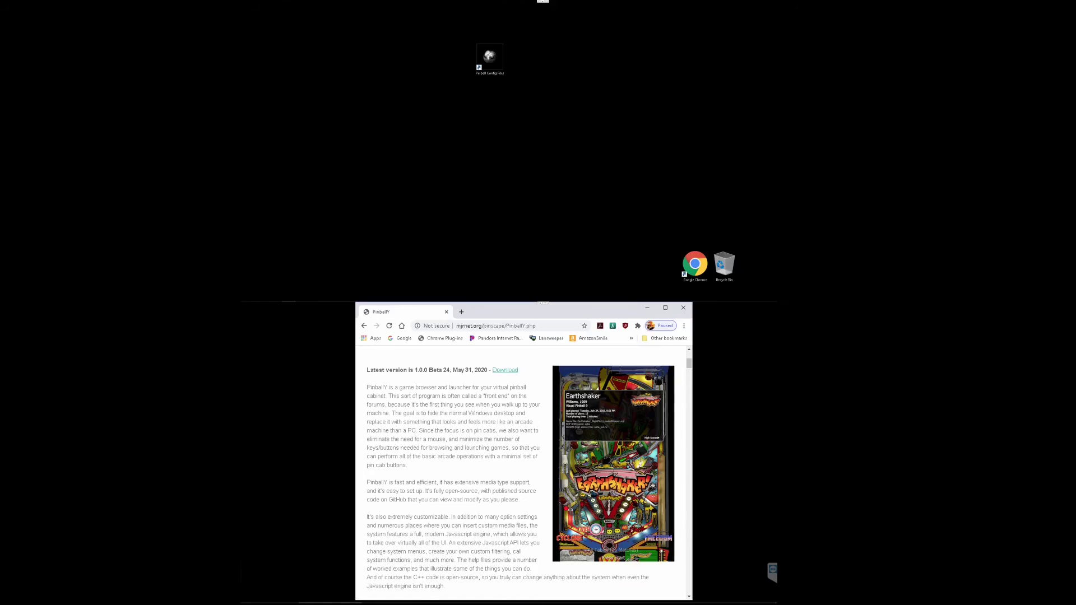
pyautogui.scroll(-3, 441, 483)
pyautogui.scroll(-1, 448, 483)
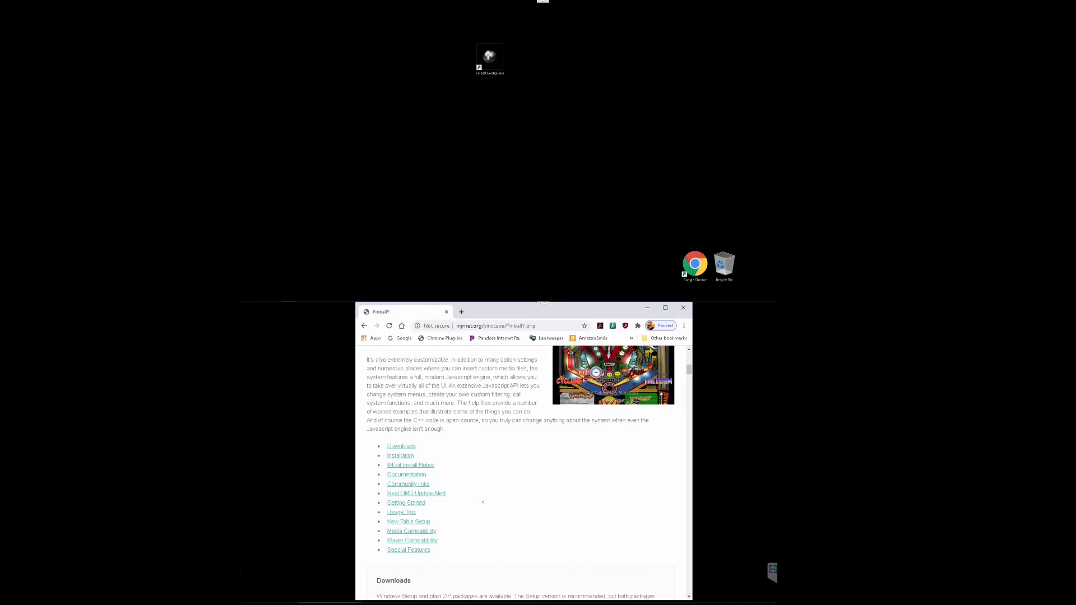
pyautogui.scroll(-2, 371, 493)
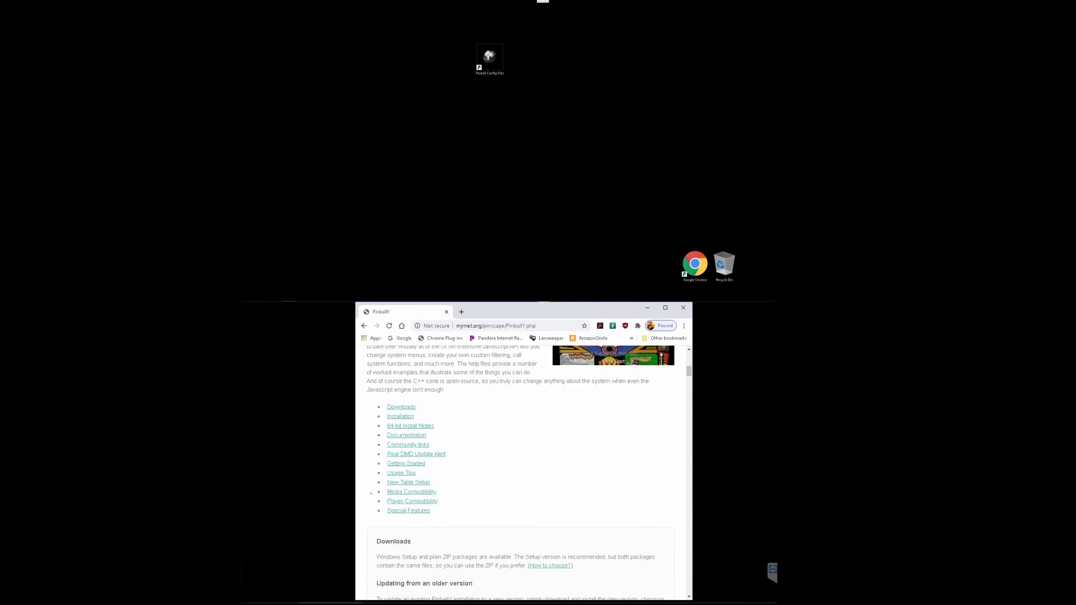
pyautogui.scroll(1, 371, 493)
pyautogui.scroll(6, 371, 493)
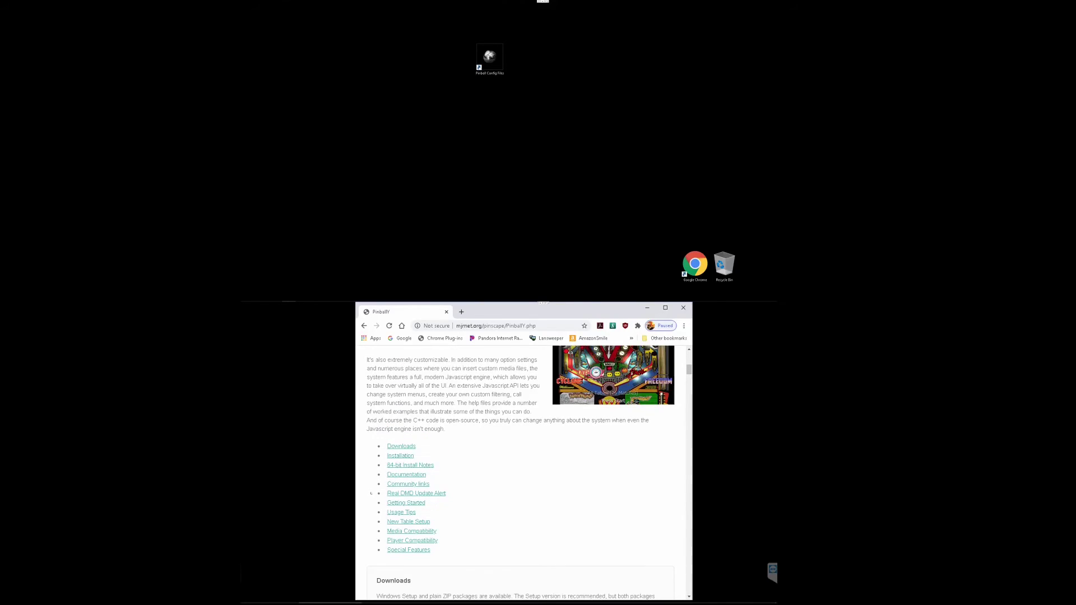
pyautogui.scroll(-10, 426, 499)
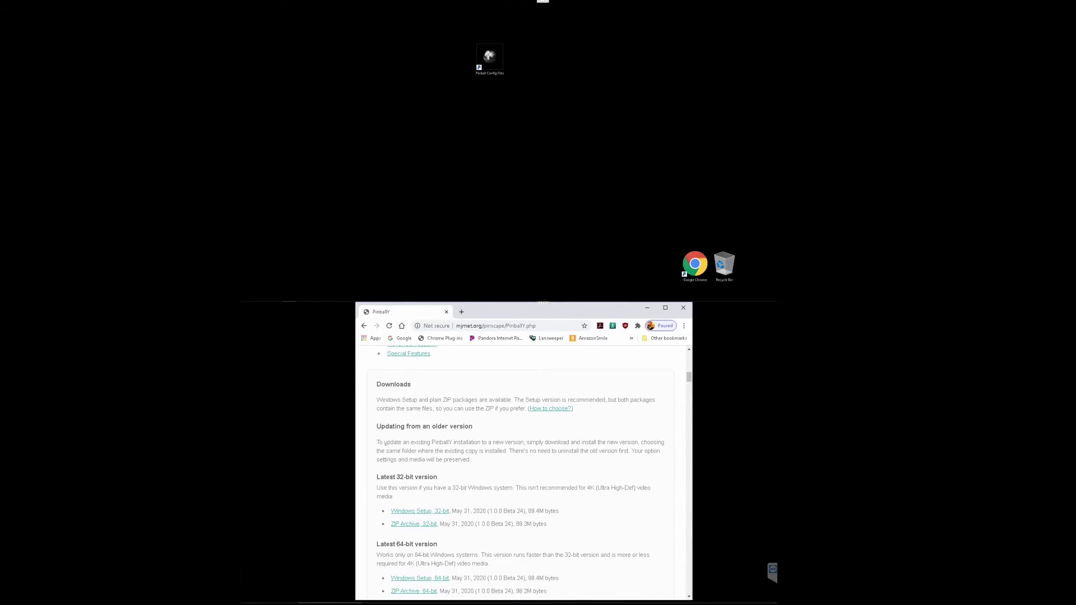
pyautogui.scroll(-2, 374, 523)
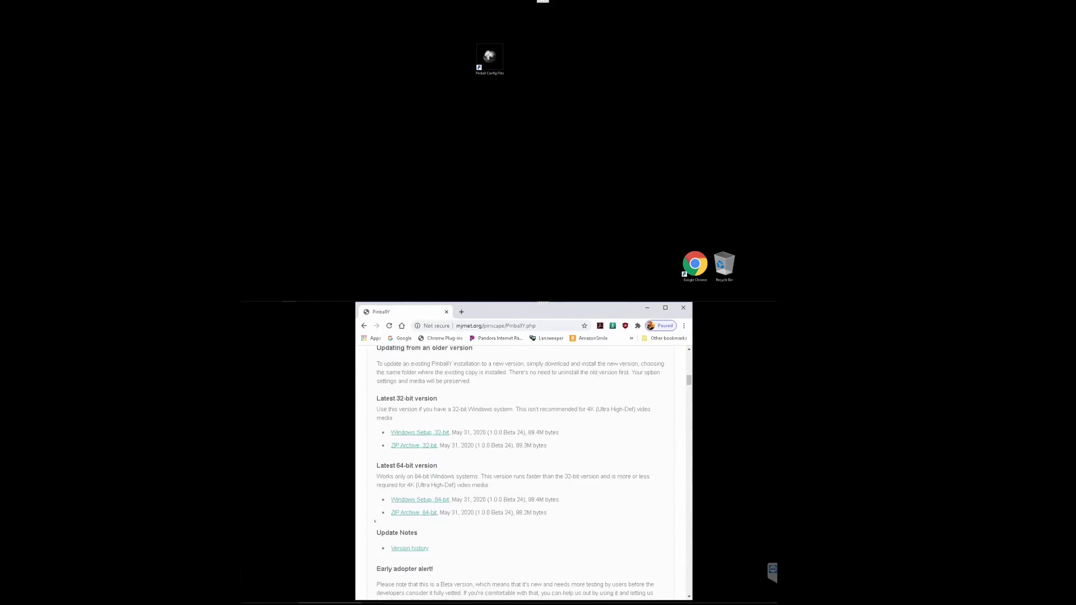
# Step: Start downloading the 64-bit Windows Setup of PinballY and browse the save location to Pinball Files\Tables\VPX
pyautogui.click(412, 501)
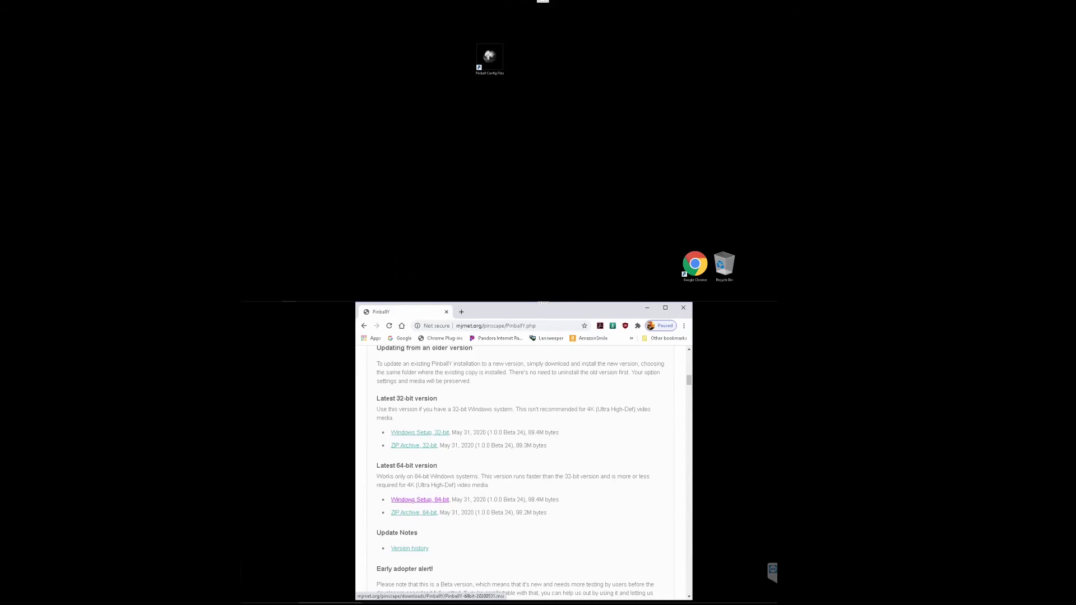
pyautogui.click(413, 500)
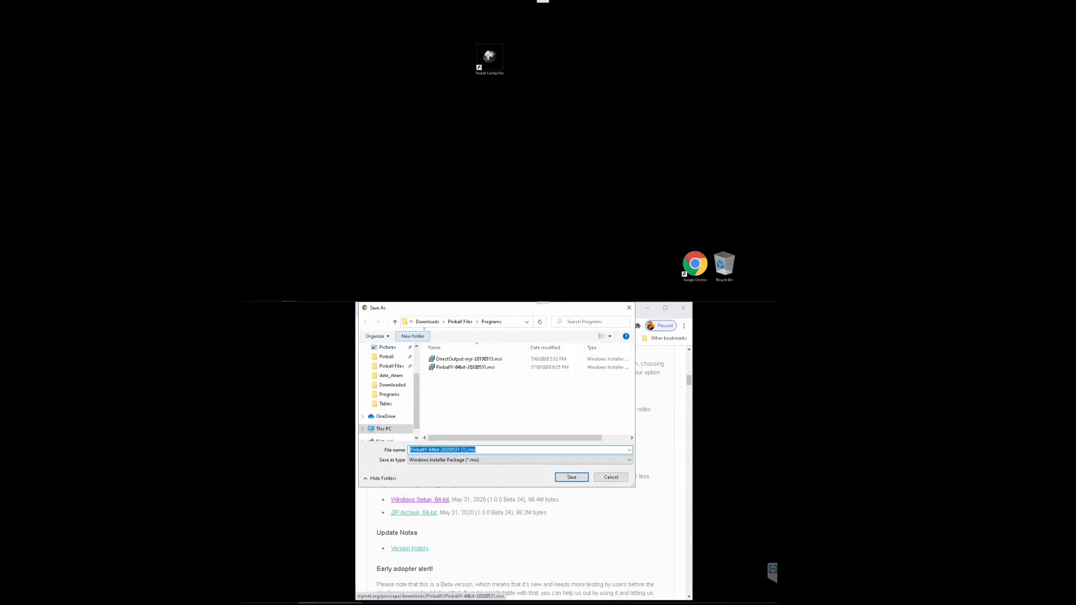
pyautogui.click(391, 366)
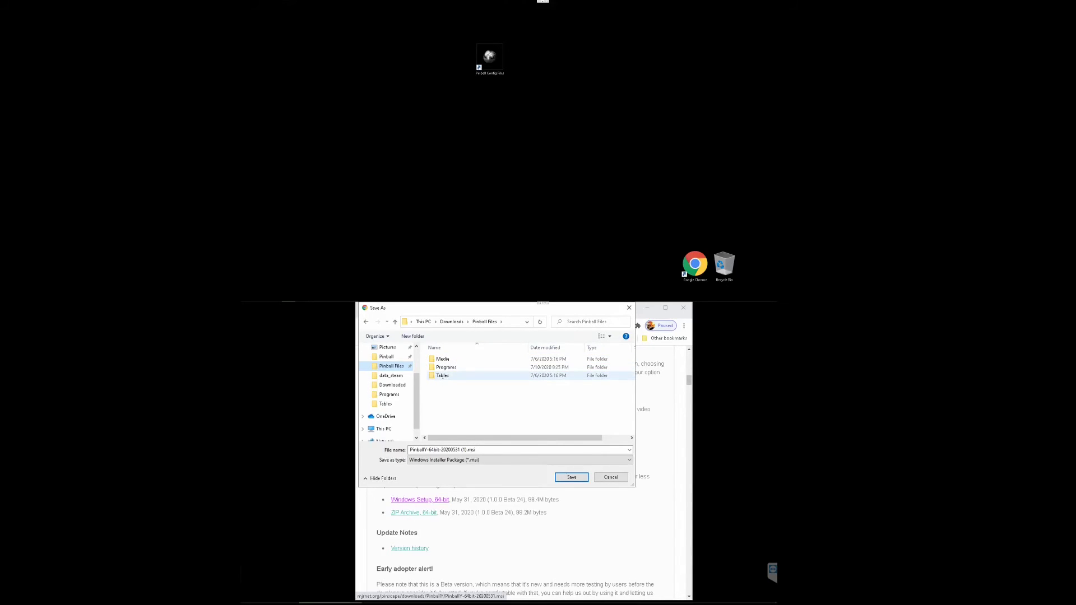
pyautogui.doubleClick(443, 377)
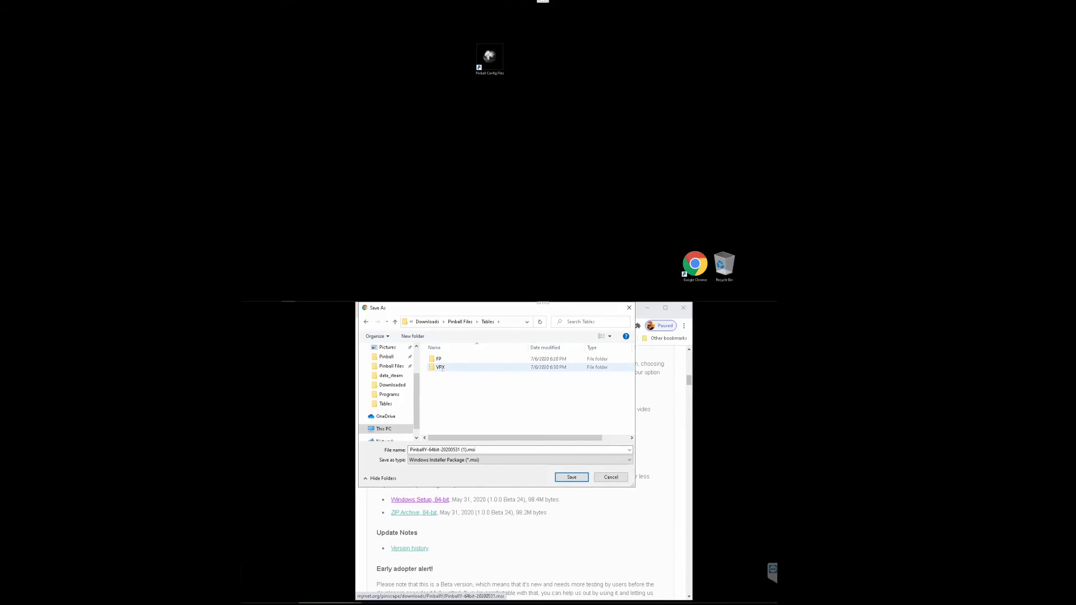
pyautogui.click(440, 359)
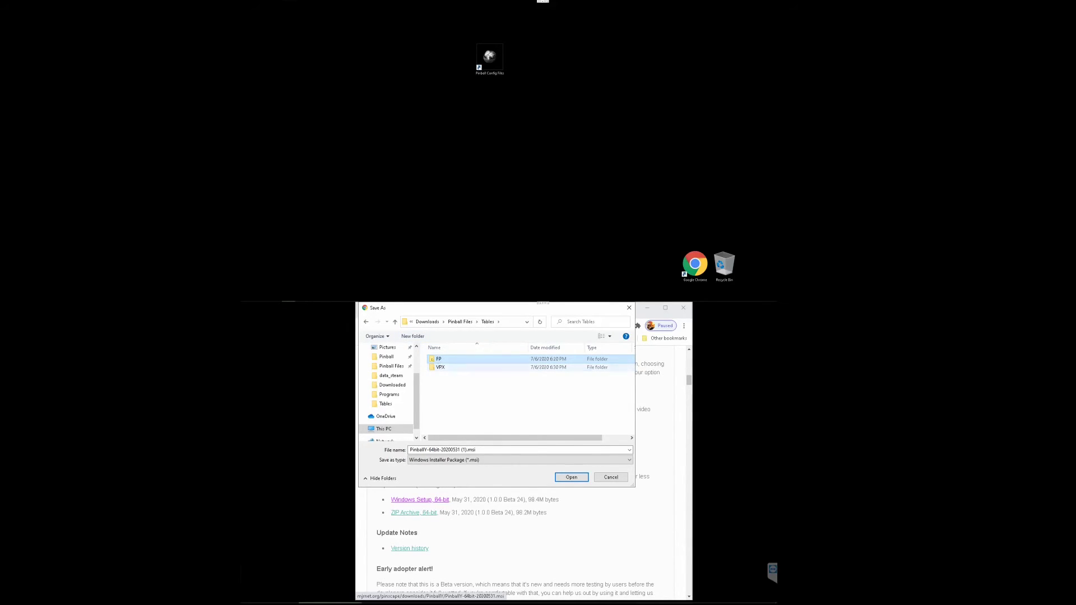
pyautogui.doubleClick(442, 368)
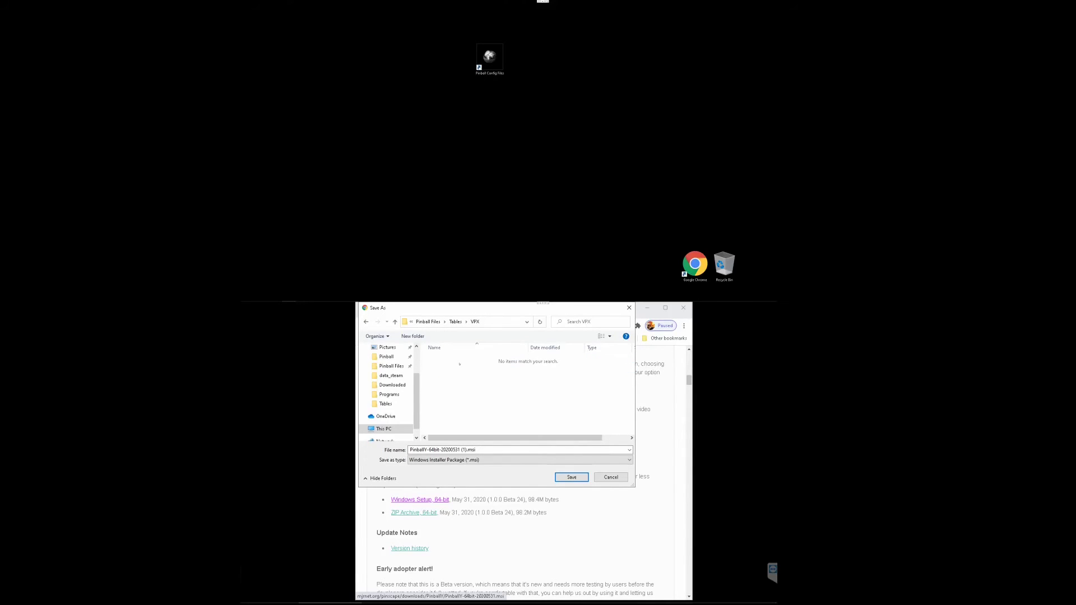
# Step: Create a folder named Installed inside the VPX tables folder
pyautogui.rightClick(441, 377)
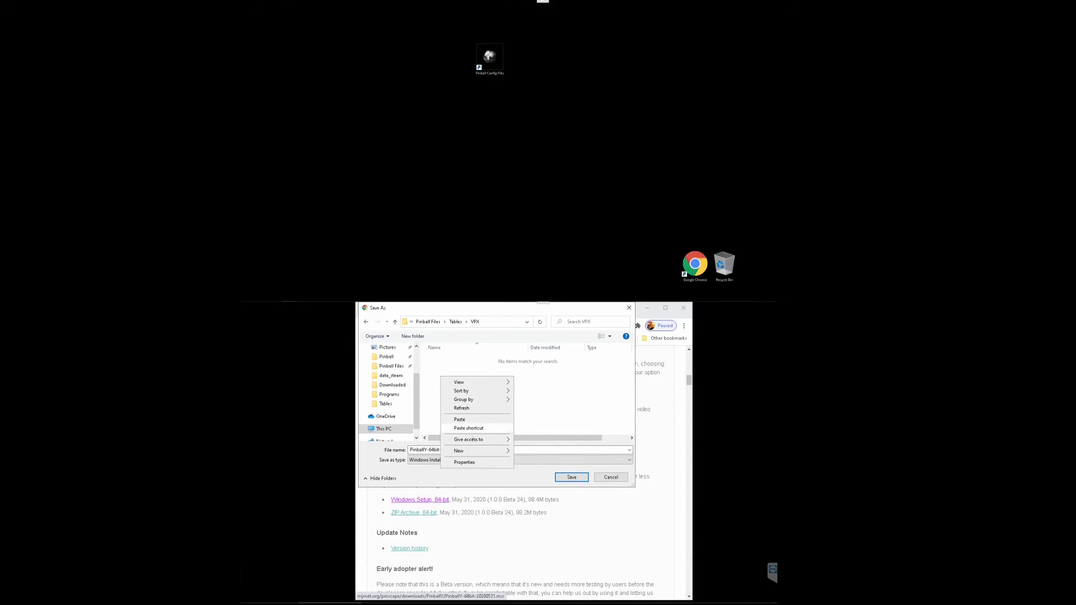
pyautogui.moveTo(496, 453)
pyautogui.click(530, 451)
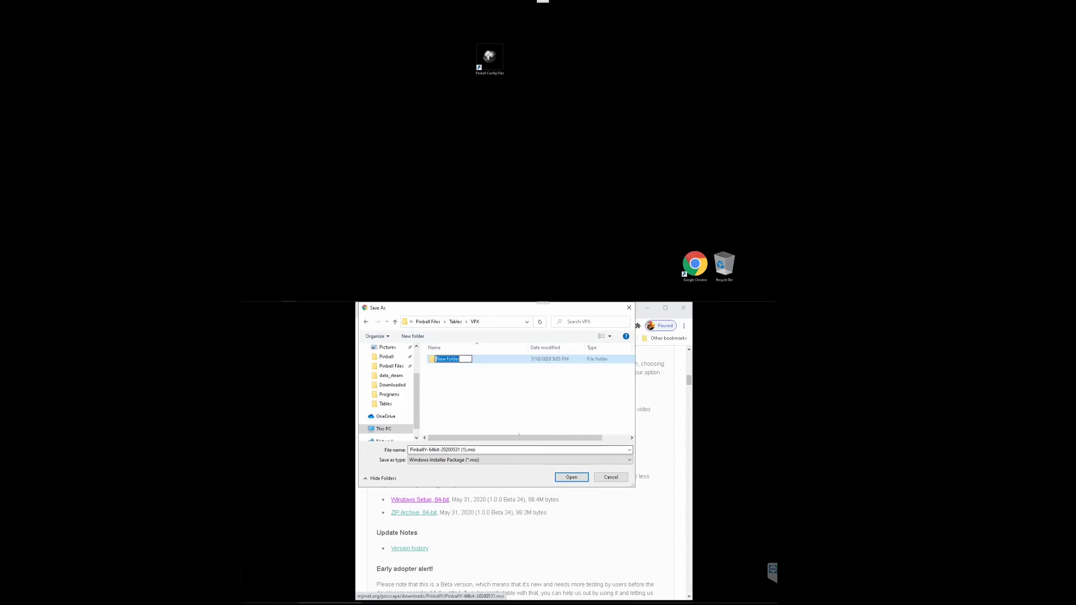
pyautogui.write('In')
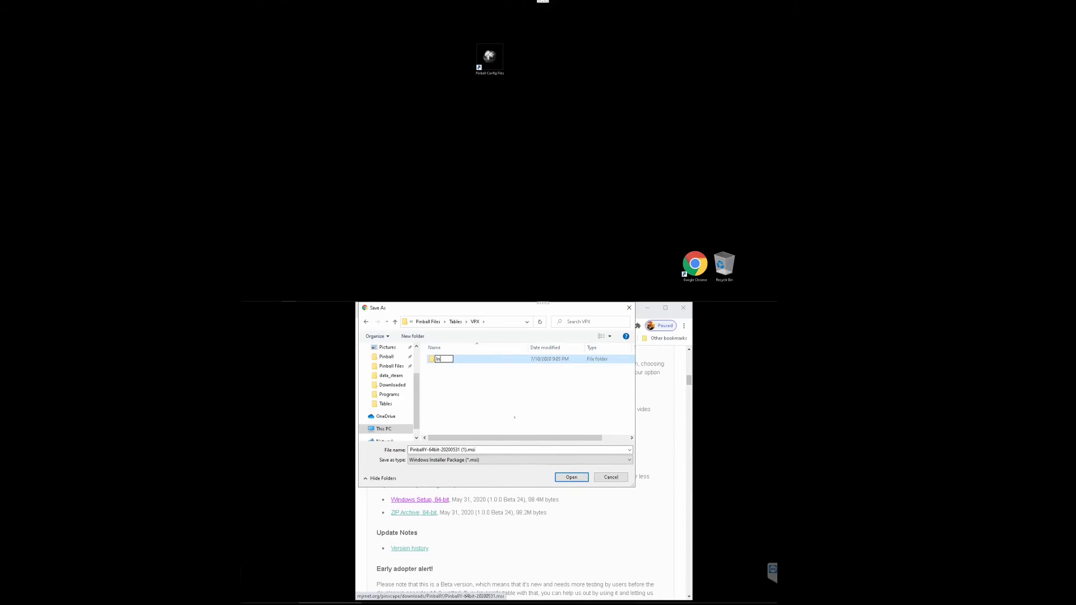
pyautogui.write('stalled')
pyautogui.press('Return')
# Step: Add a folder named Not Using to the VPX tables folder
pyautogui.rightClick(486, 390)
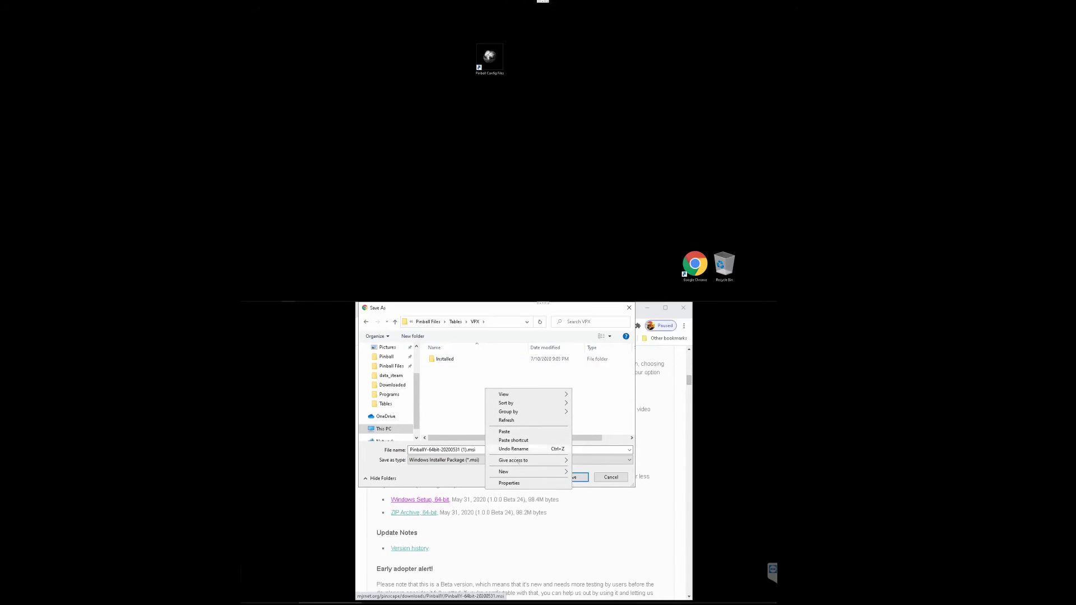
pyautogui.moveTo(552, 471)
pyautogui.click(589, 472)
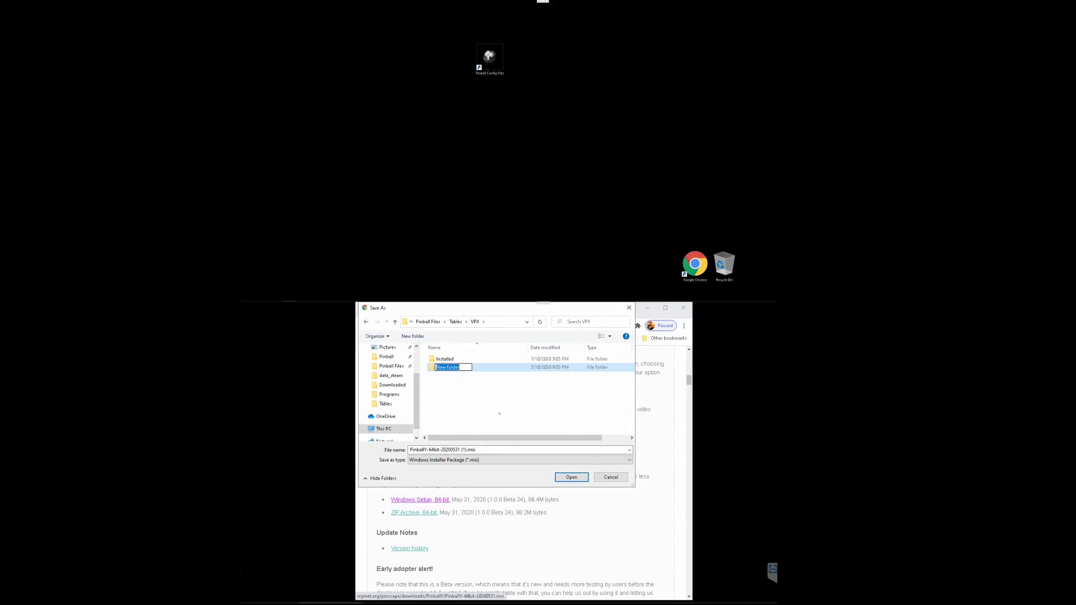
pyautogui.write('Not Using')
pyautogui.click(496, 408)
# Step: Add a folder named New to the VPX tables folder
pyautogui.rightClick(466, 397)
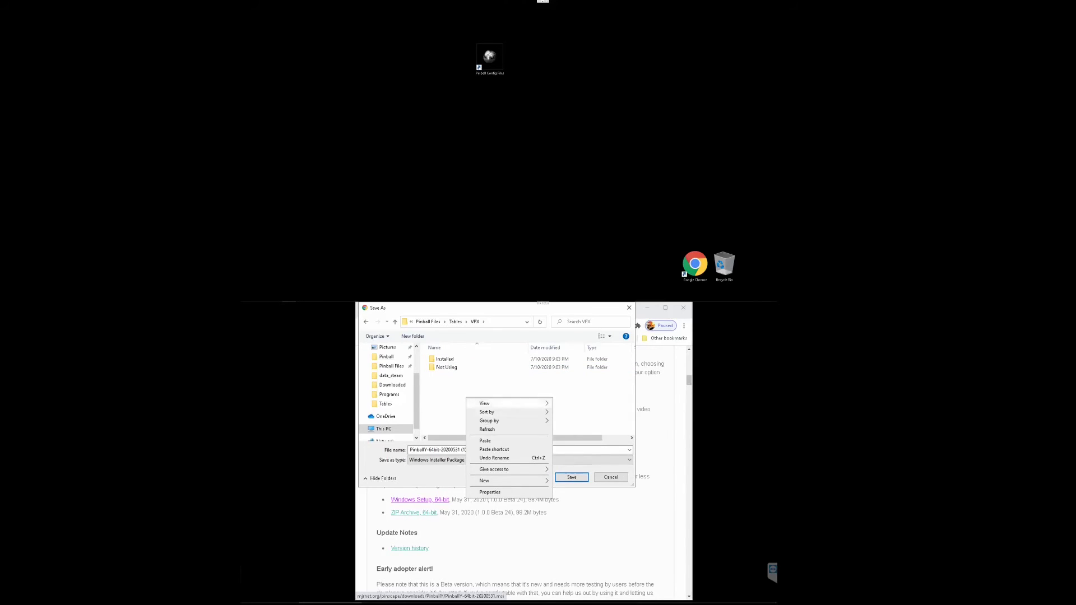
pyautogui.moveTo(493, 481)
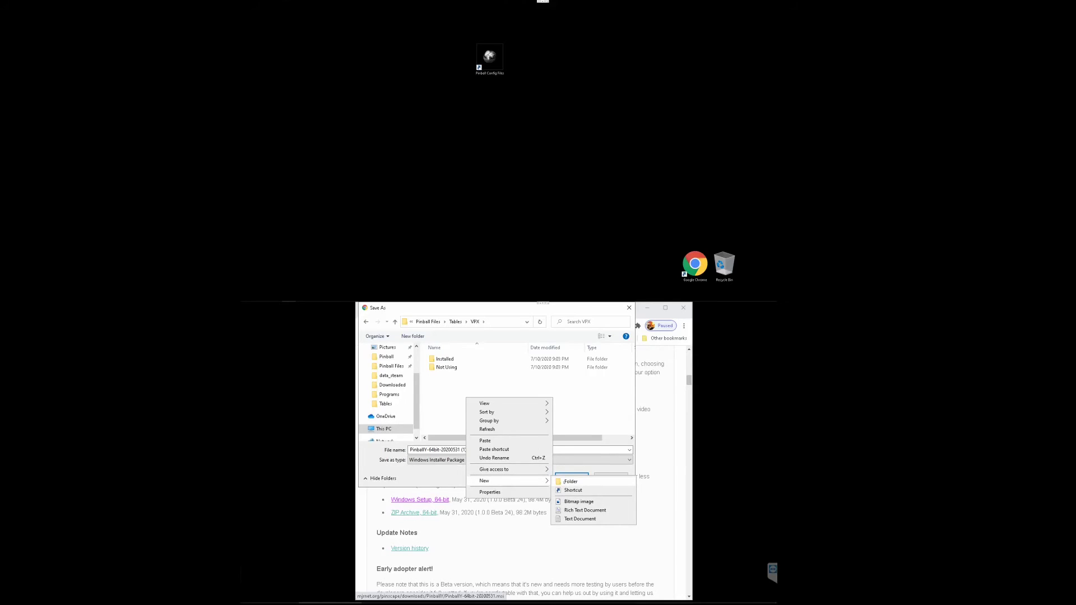
pyautogui.click(572, 481)
pyautogui.write('New')
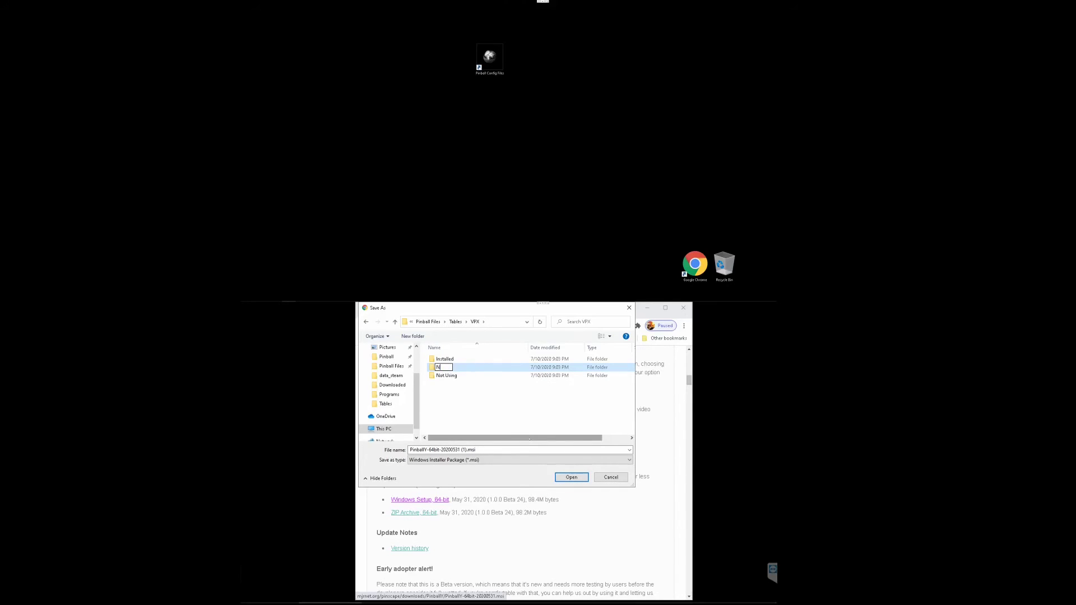
pyautogui.press('Return')
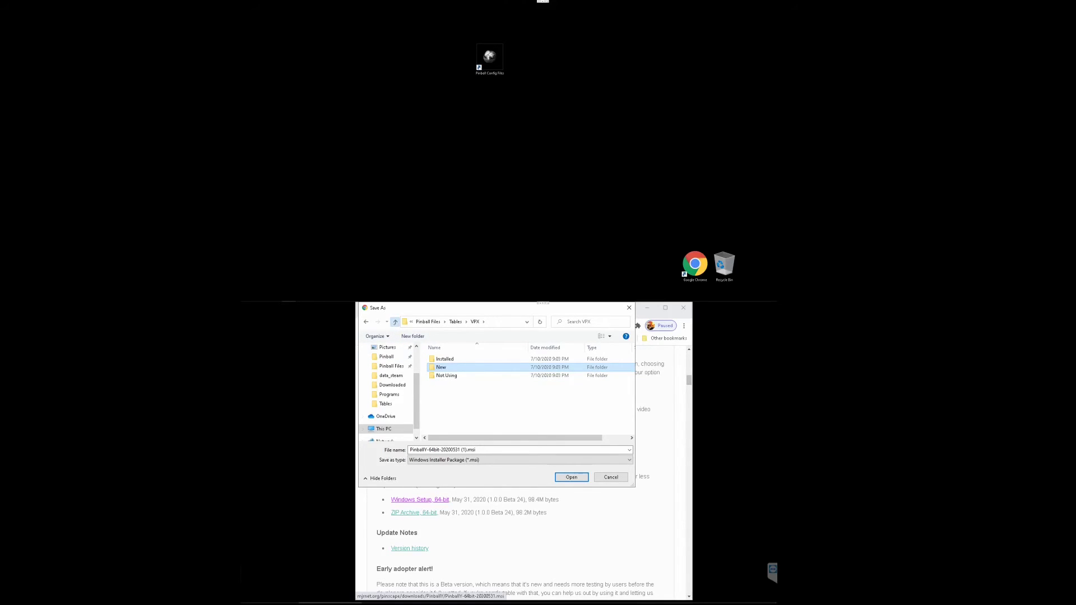
# Step: Return to the Pinball Files\Programs folder, cancel saving the duplicate PinballY installer, and close the PinballY browser tab
pyautogui.click(395, 322)
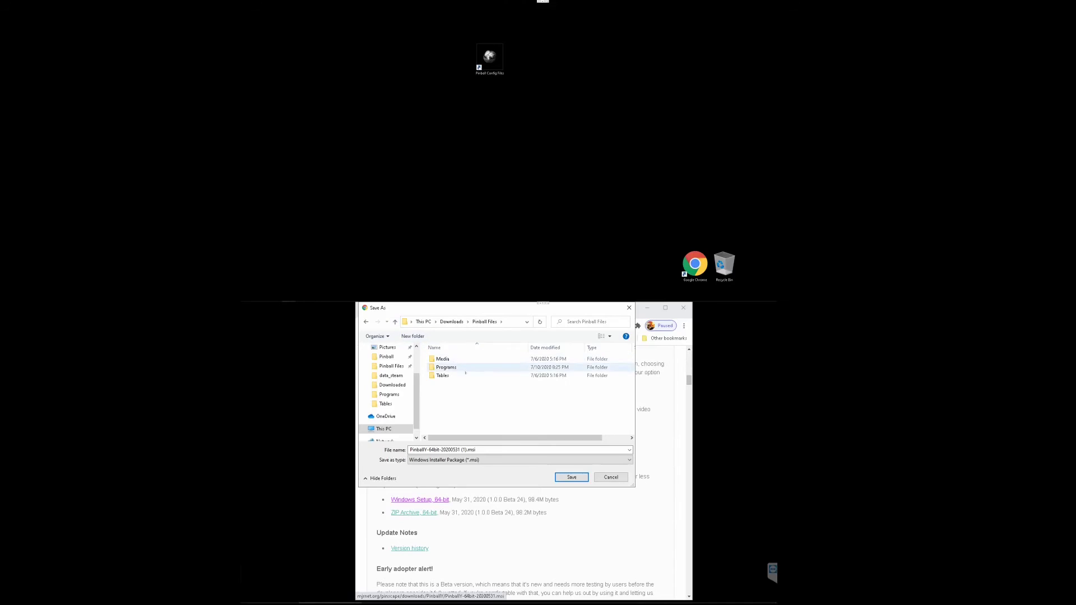
pyautogui.doubleClick(446, 367)
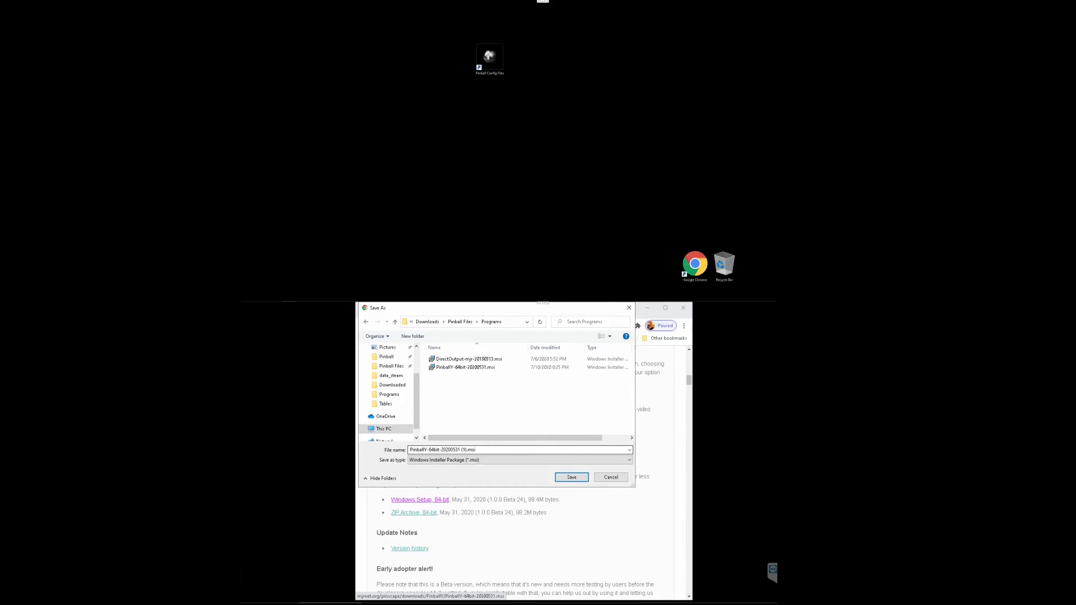
pyautogui.click(459, 449)
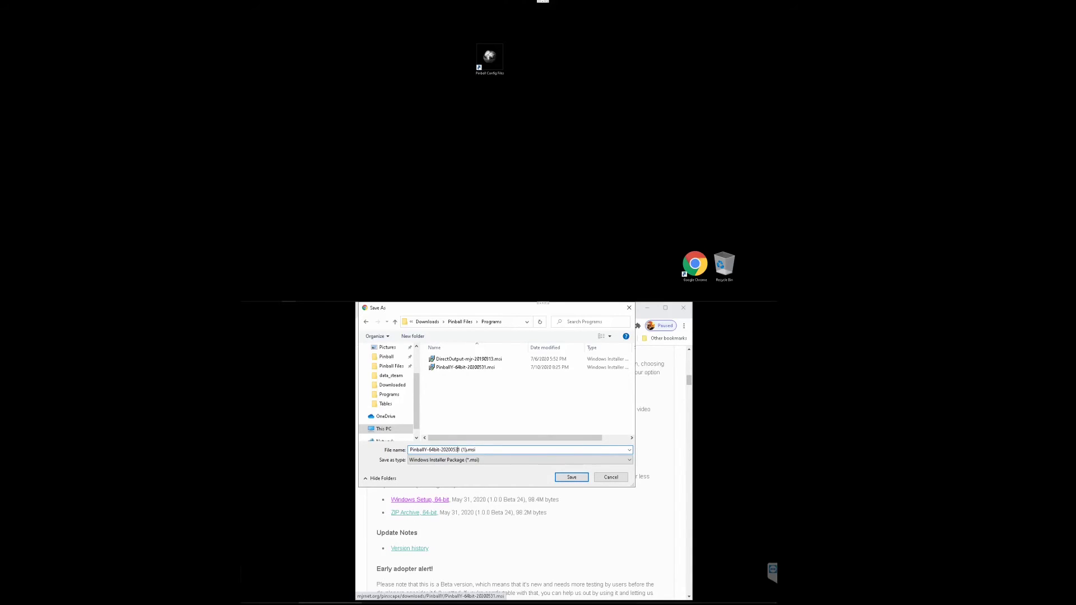
pyautogui.moveTo(467, 450); pyautogui.dragTo(429, 449)
pyautogui.press('BackSpace')
pyautogui.press('BackSpace')
pyautogui.click(612, 478)
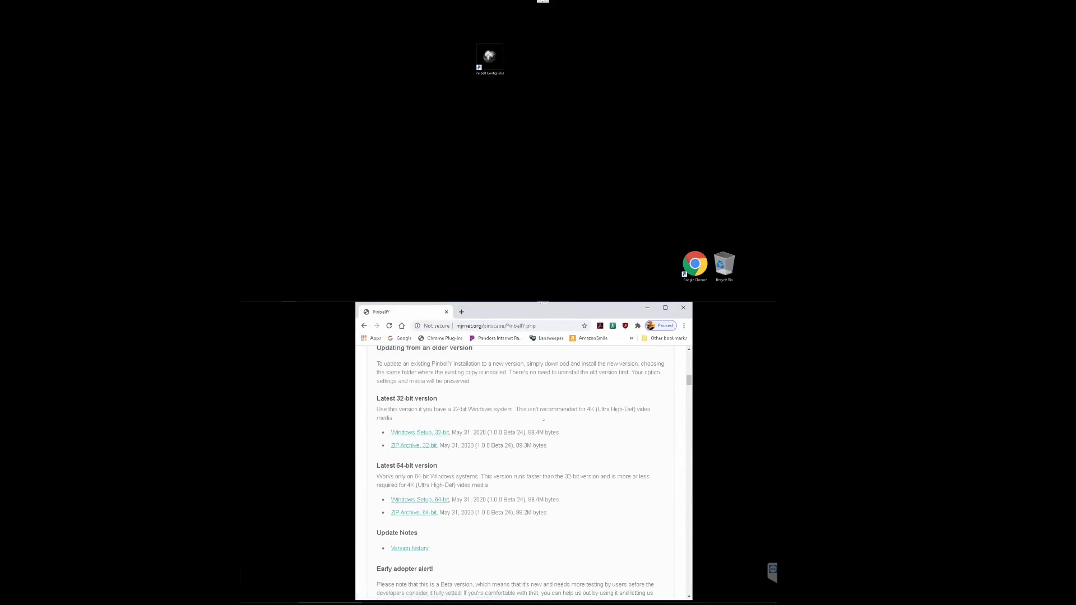
pyautogui.click(446, 312)
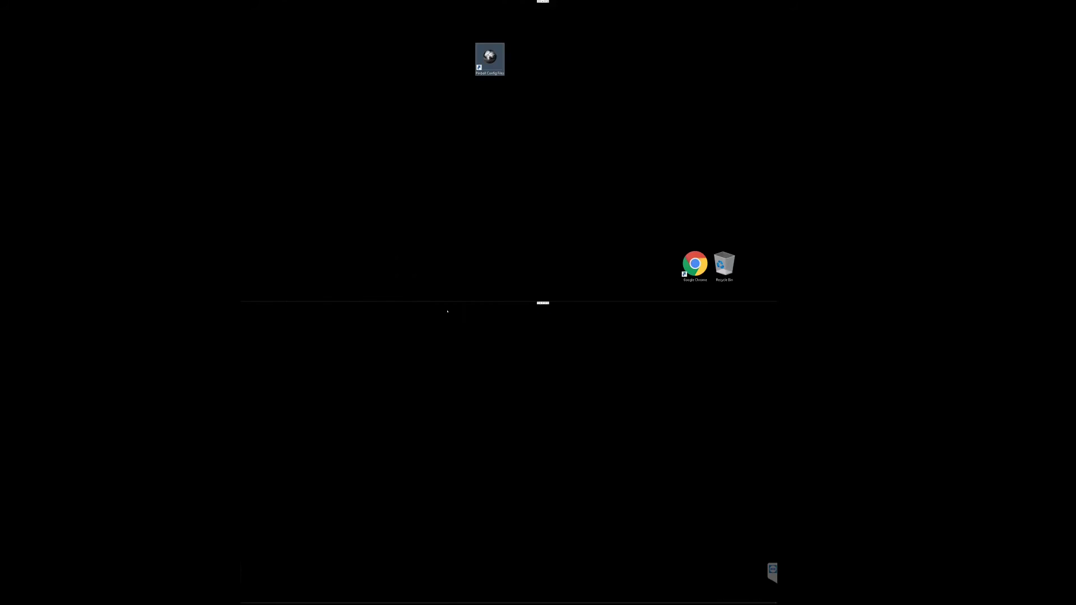
# Step: Switch to File Explorer and run PinballY-64bit-20200531.msi from Downloads\Pinball Files\Programs, allowing the unverified publisher
pyautogui.click(488, 60)
pyautogui.doubleClick(488, 60)
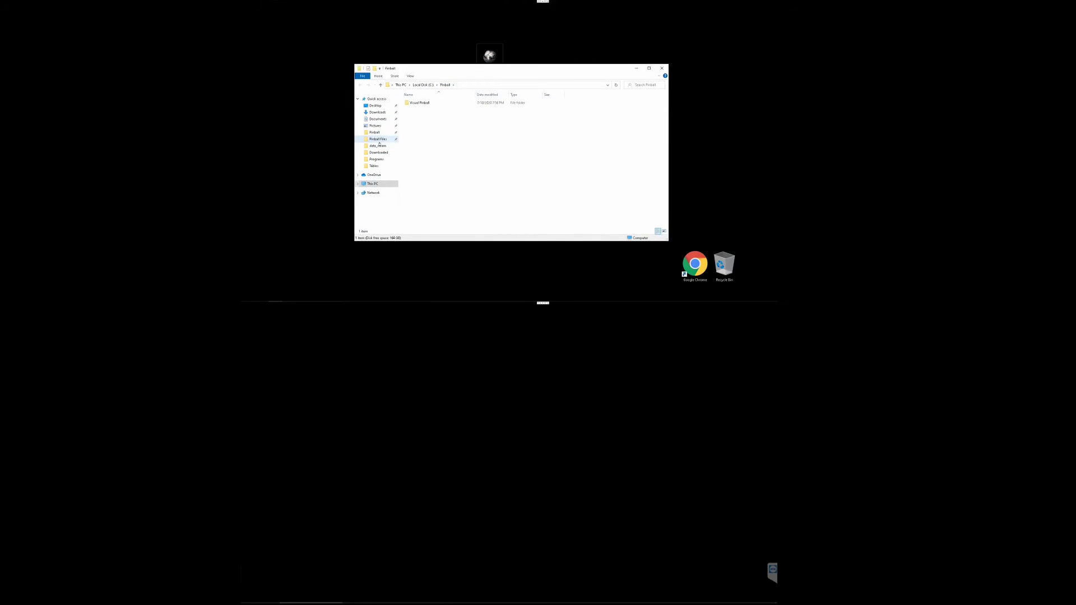
pyautogui.click(378, 139)
pyautogui.doubleClick(417, 109)
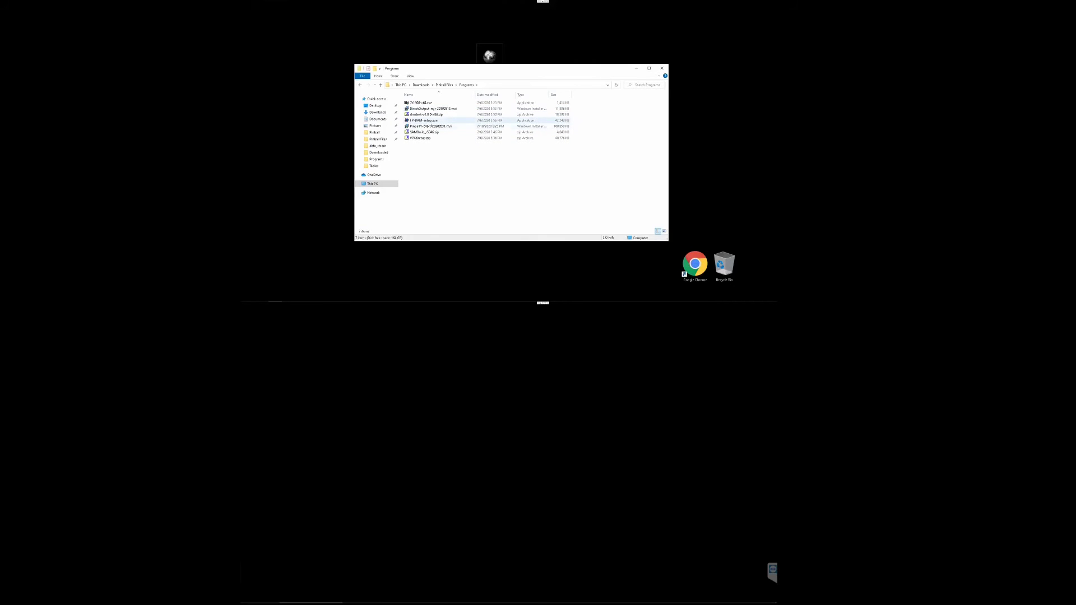
pyautogui.doubleClick(431, 126)
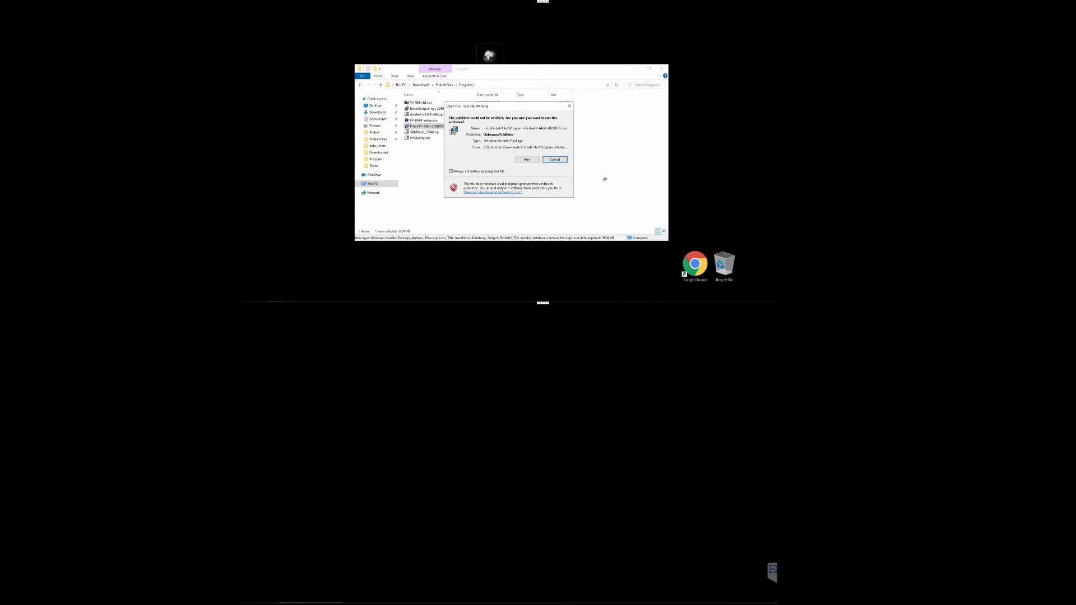
pyautogui.click(527, 160)
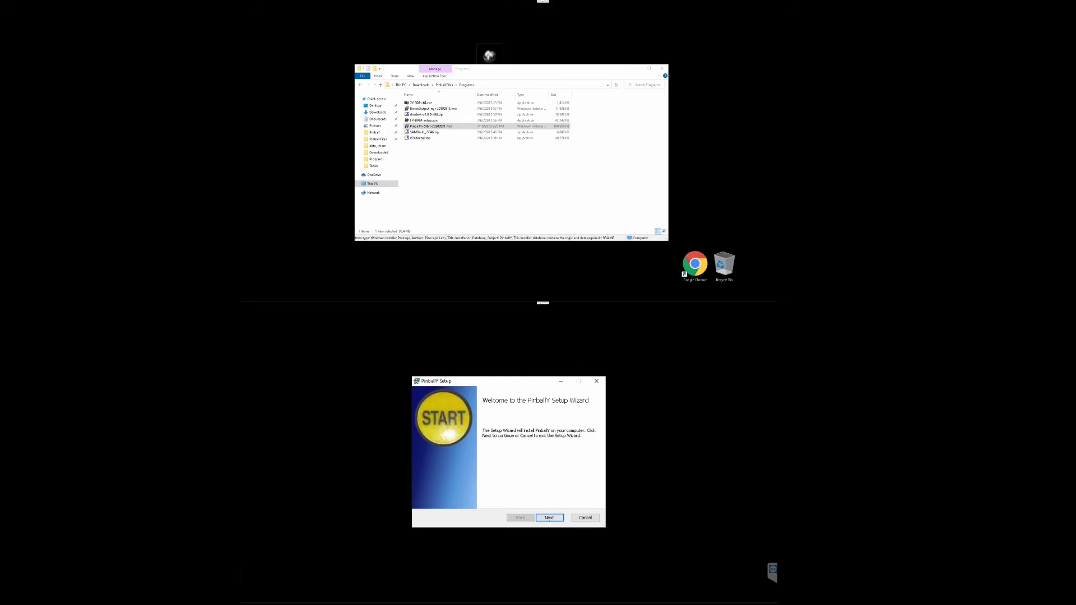
# Step: Advance the PinballY setup to the destination folder choice and check the contents of C:\Pinball in File Explorer
pyautogui.click(549, 518)
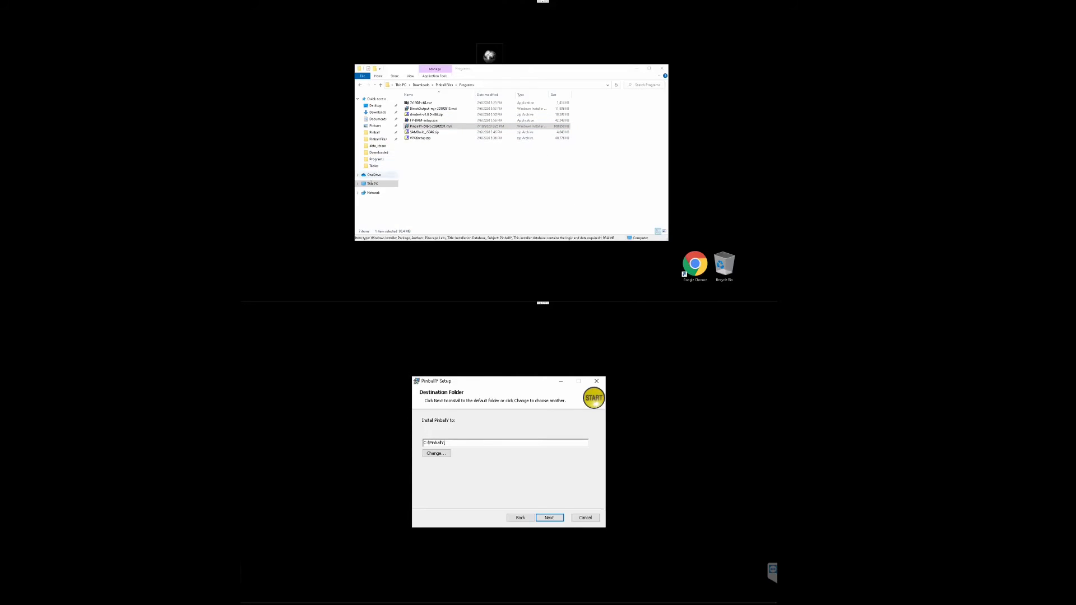
pyautogui.click(373, 183)
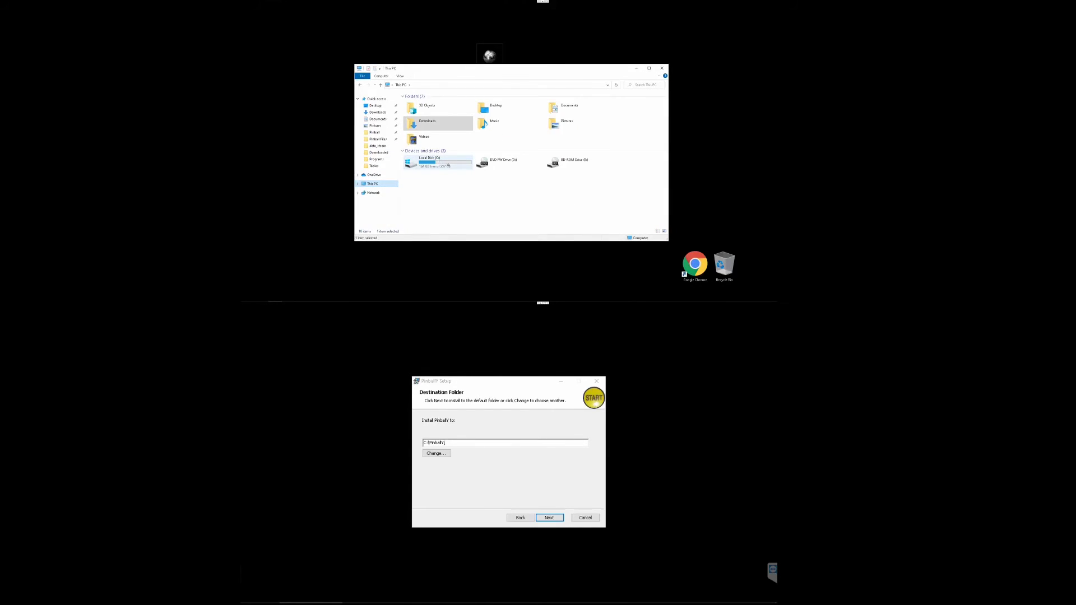
pyautogui.doubleClick(443, 163)
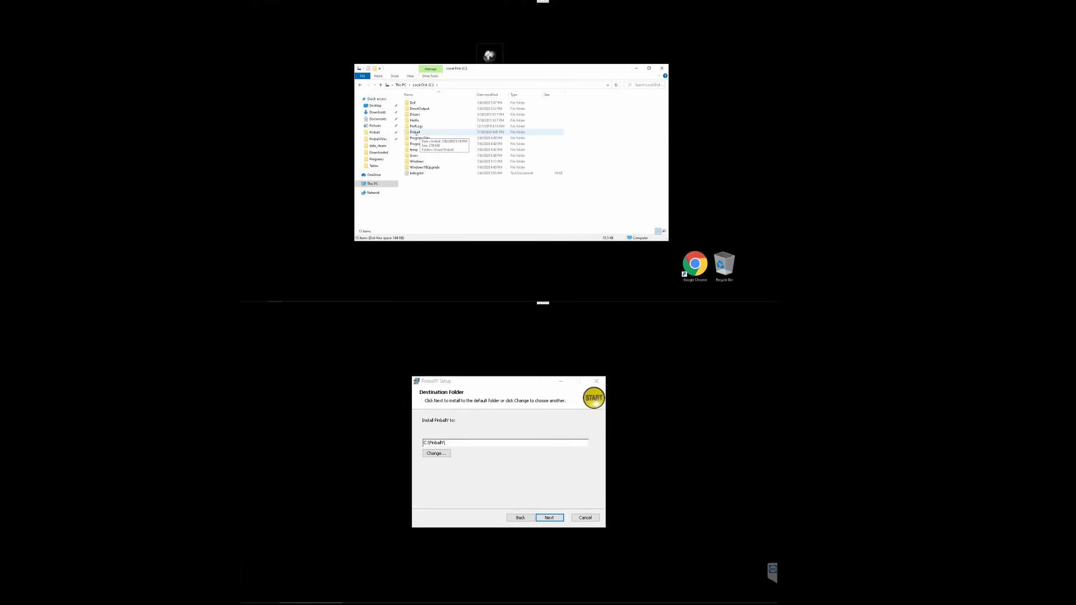
pyautogui.doubleClick(416, 133)
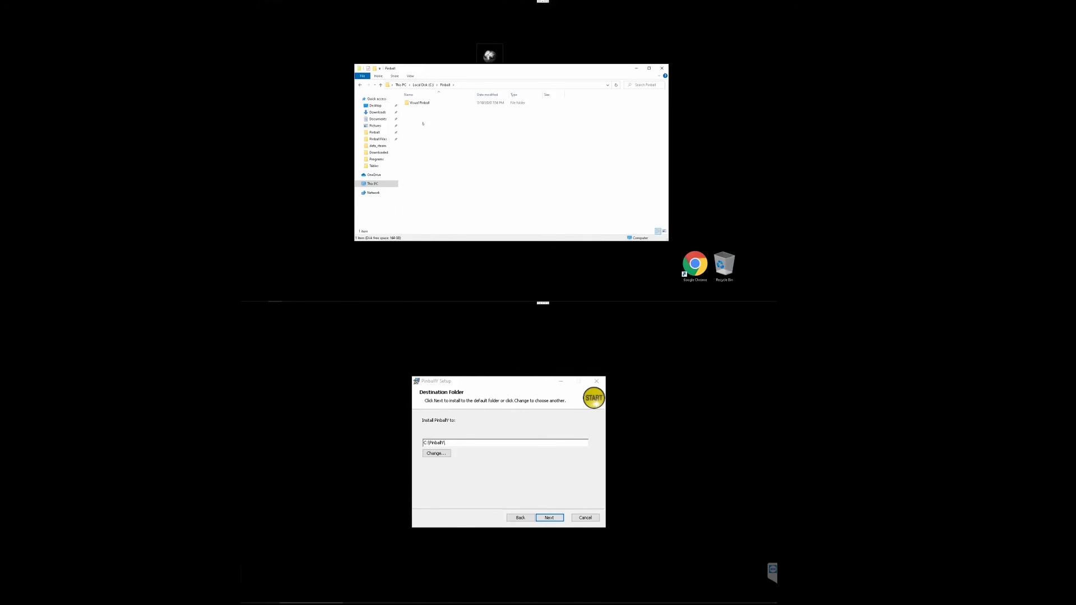
pyautogui.click(380, 84)
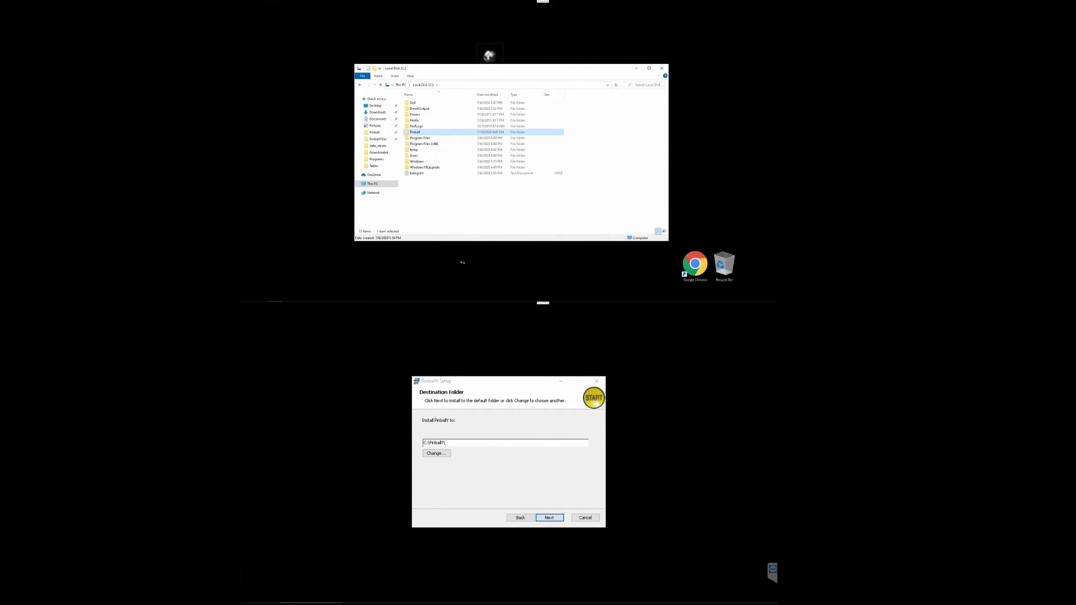
pyautogui.moveTo(412, 132)
# Step: Set the install folder to C:\Pinball\PinballY and complete the PinballY installation
pyautogui.click(459, 465)
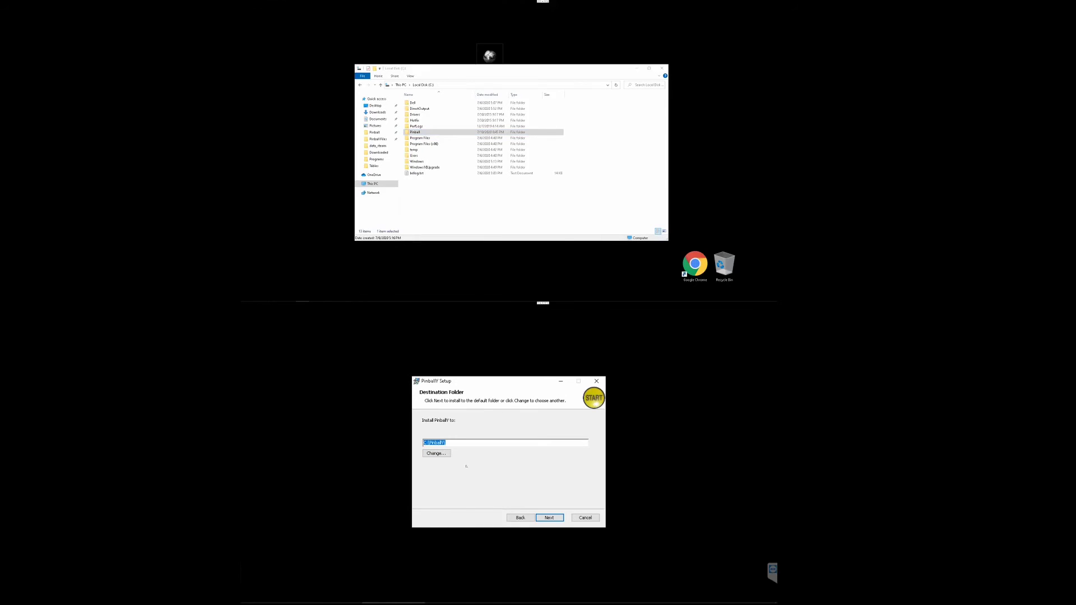
pyautogui.click(430, 442)
pyautogui.write('Pinball\\Pinball')
pyautogui.click(548, 518)
pyautogui.click(549, 518)
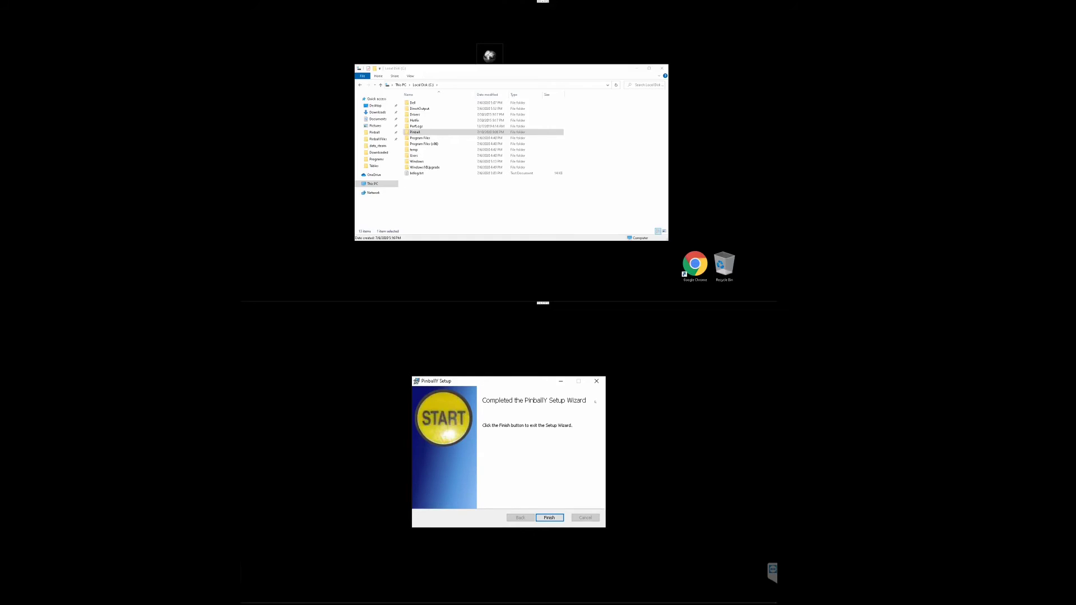
pyautogui.click(558, 518)
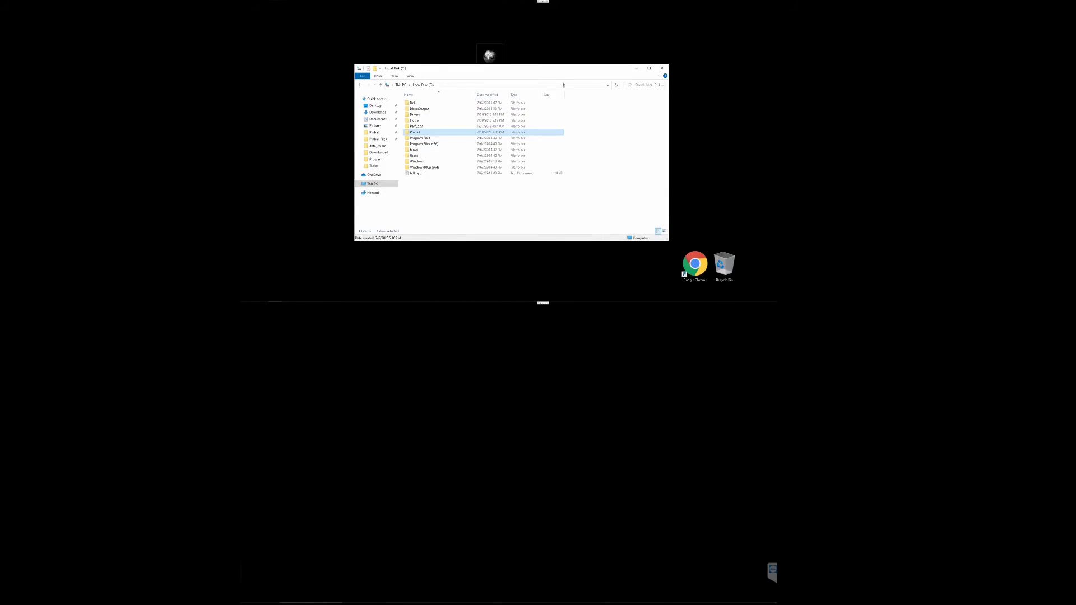
# Step: Close the C: drive window, then check the Pinball folder through the Pinball Config Files desktop shortcut and close it
pyautogui.moveTo(559, 69); pyautogui.dragTo(559, 105)
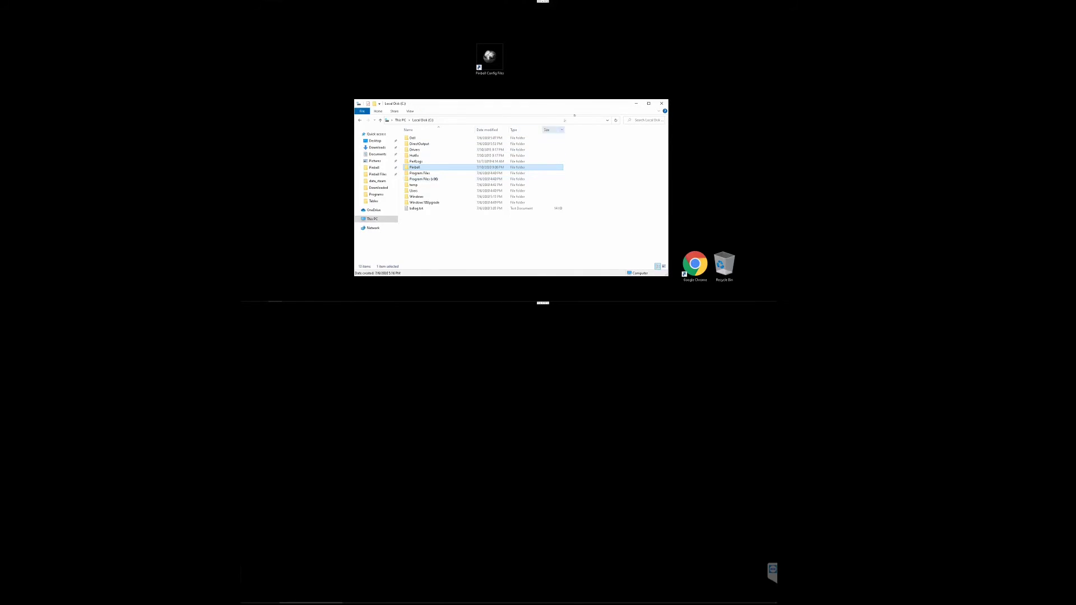
pyautogui.click(661, 104)
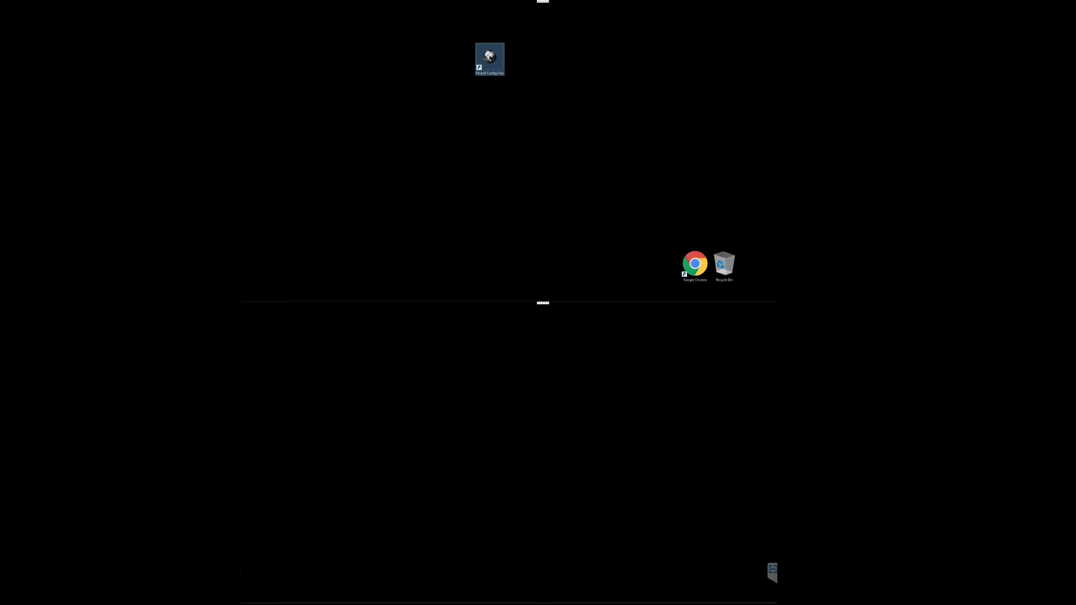
pyautogui.doubleClick(489, 58)
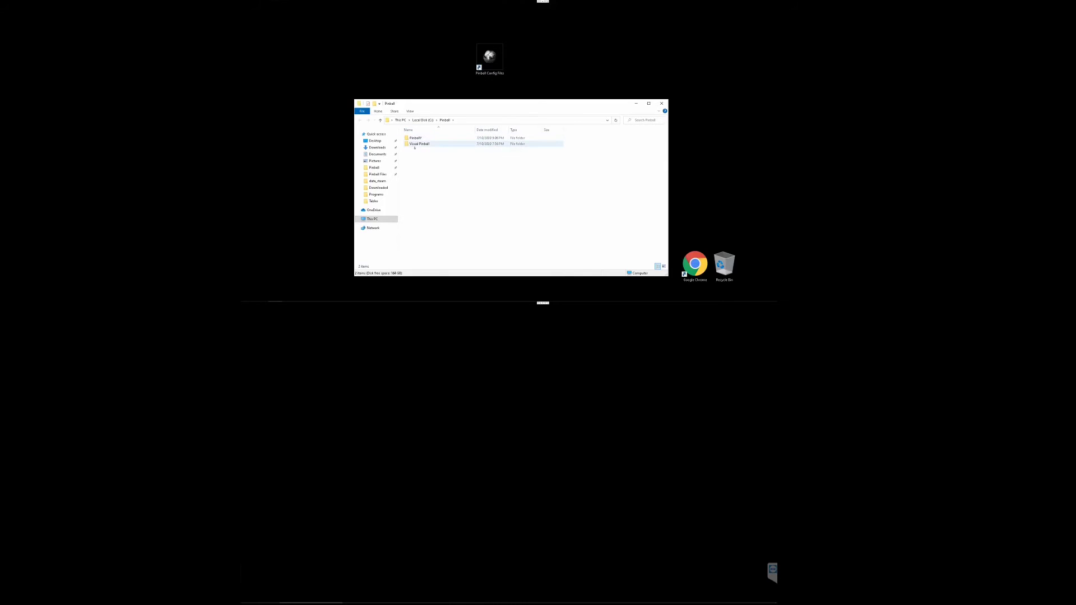
pyautogui.click(661, 103)
# Step: Start a new desktop shortcut and set its target to PinballY.exe in C:\Pinball\PinballY
pyautogui.rightClick(499, 107)
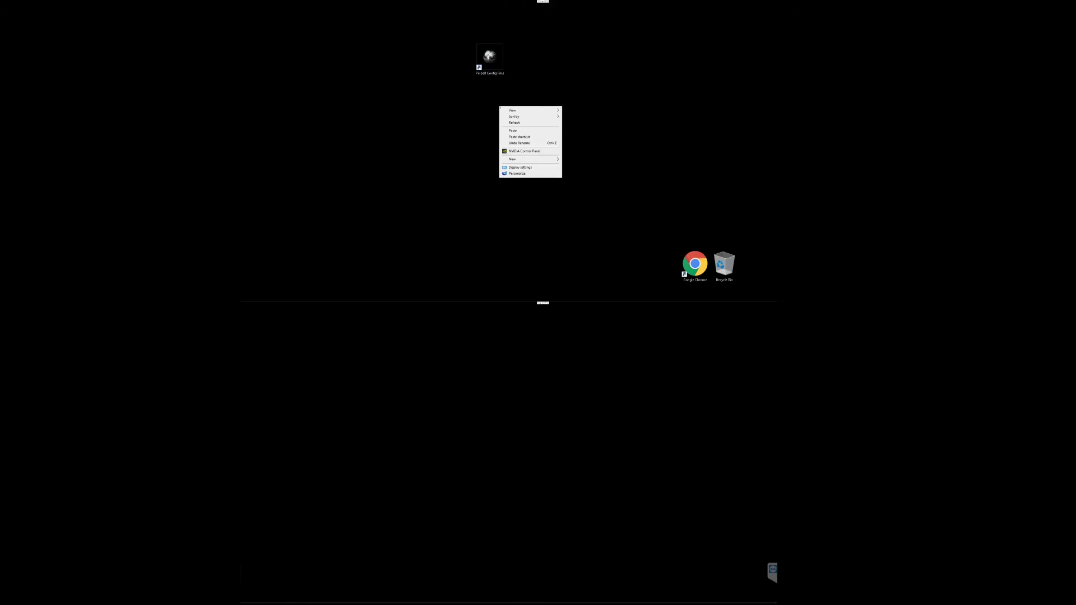
pyautogui.moveTo(525, 160)
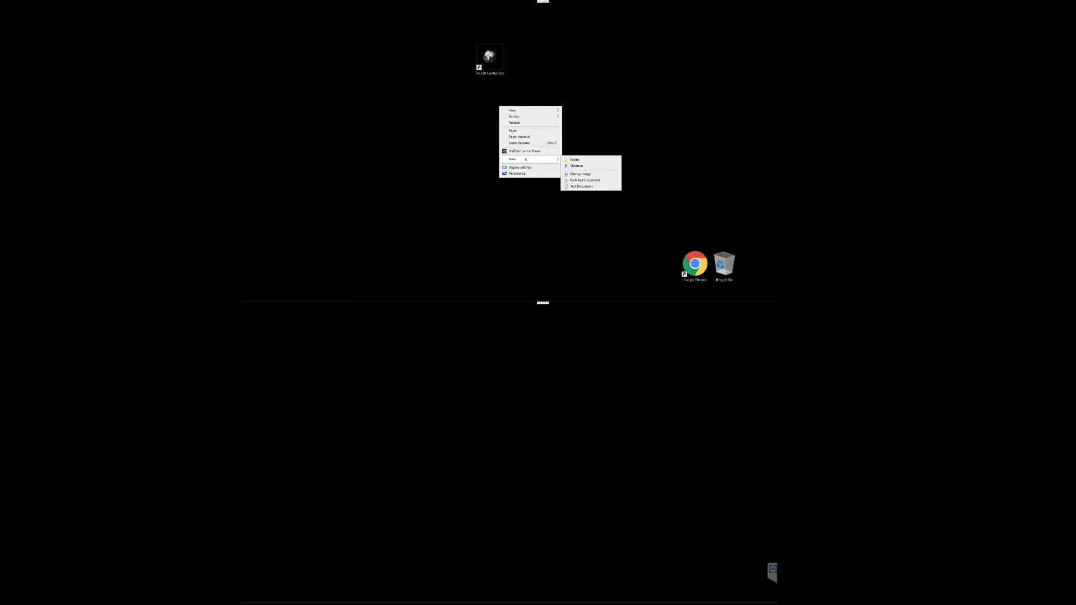
pyautogui.click(568, 166)
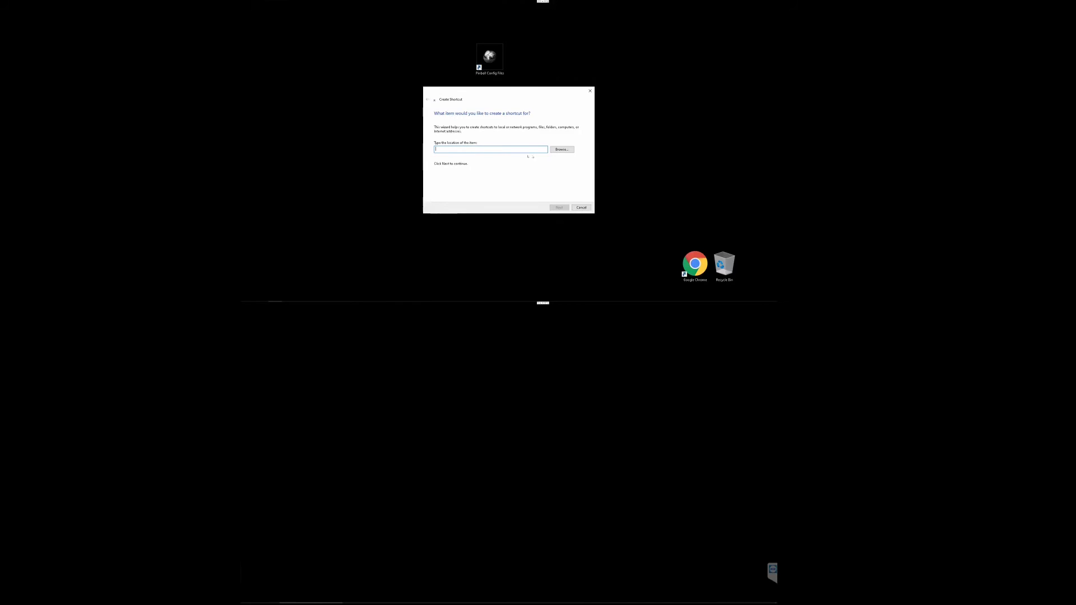
pyautogui.click(561, 150)
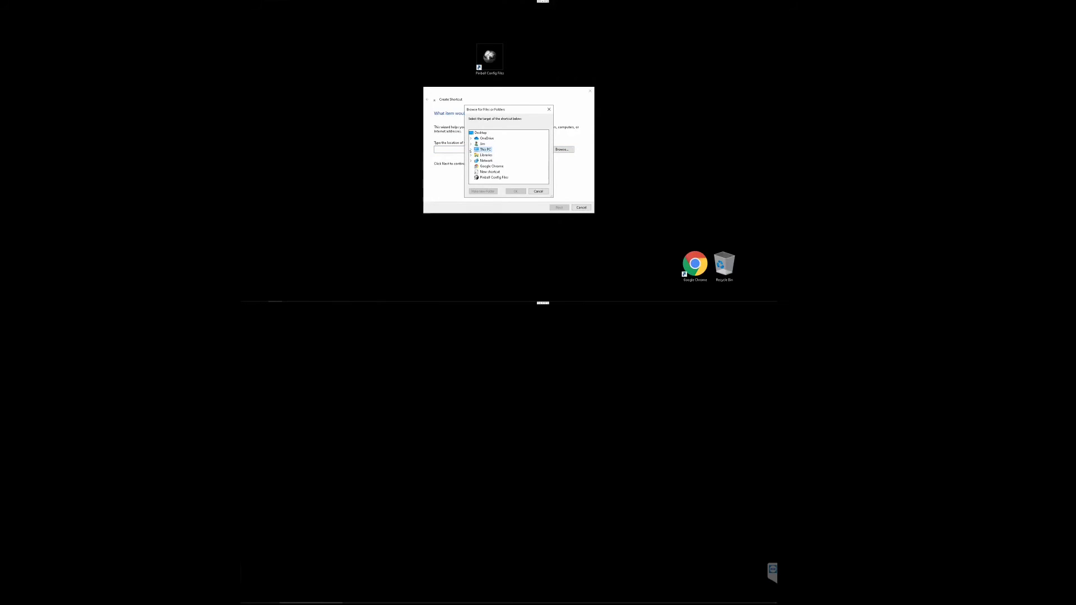
pyautogui.click(471, 150)
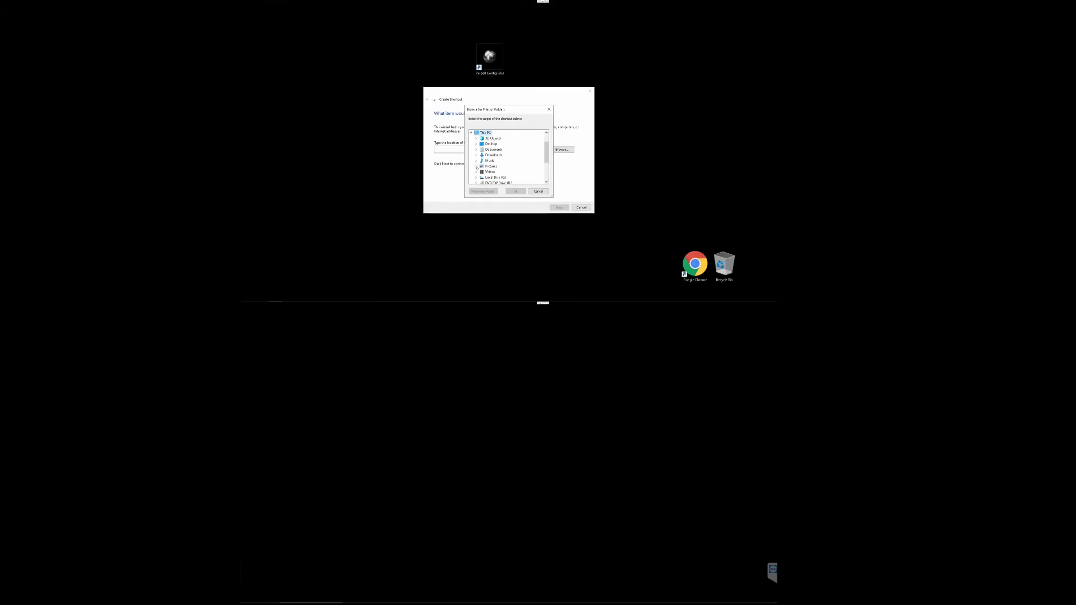
pyautogui.click(475, 178)
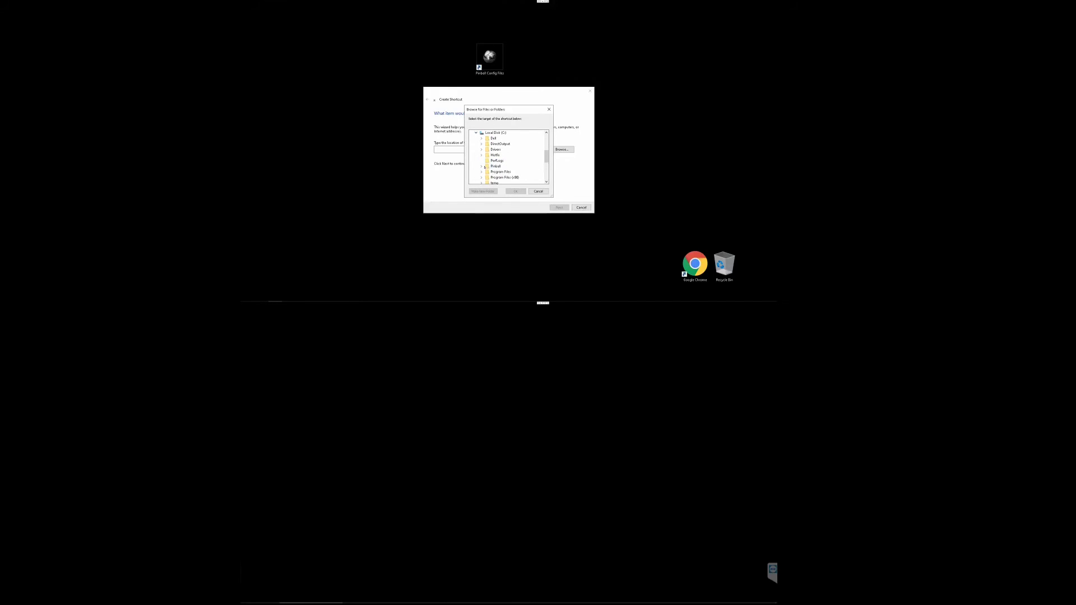
pyautogui.click(481, 166)
pyautogui.click(486, 172)
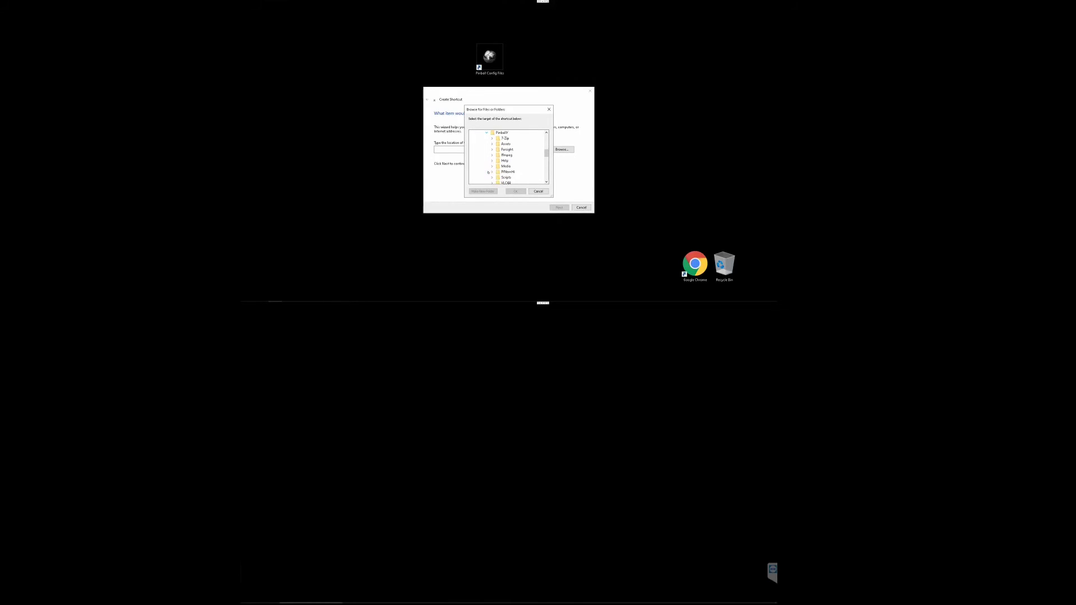
pyautogui.scroll(-6, 507, 167)
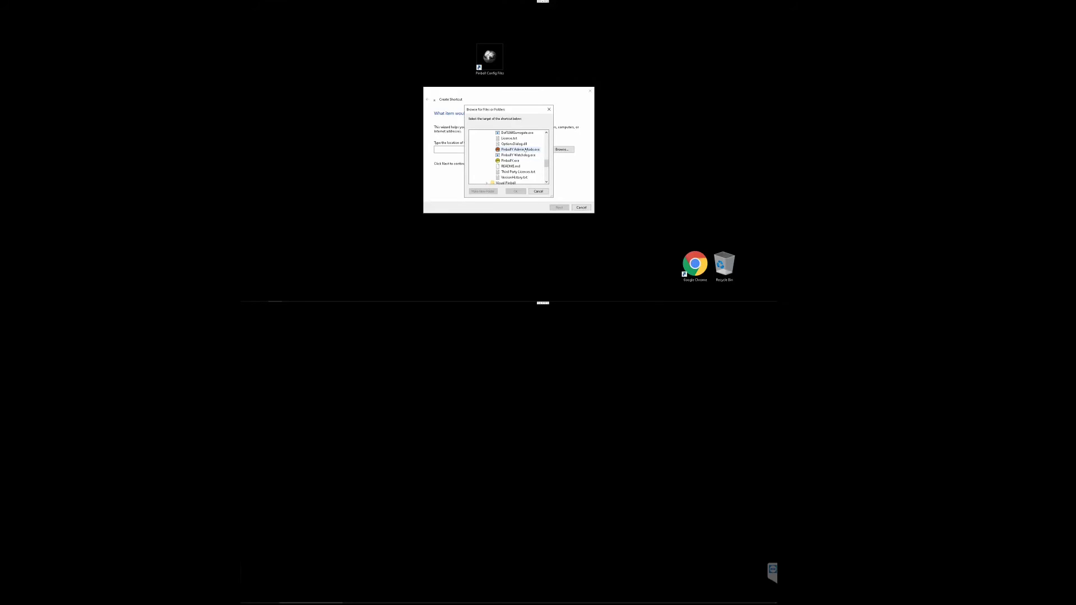
pyautogui.click(510, 161)
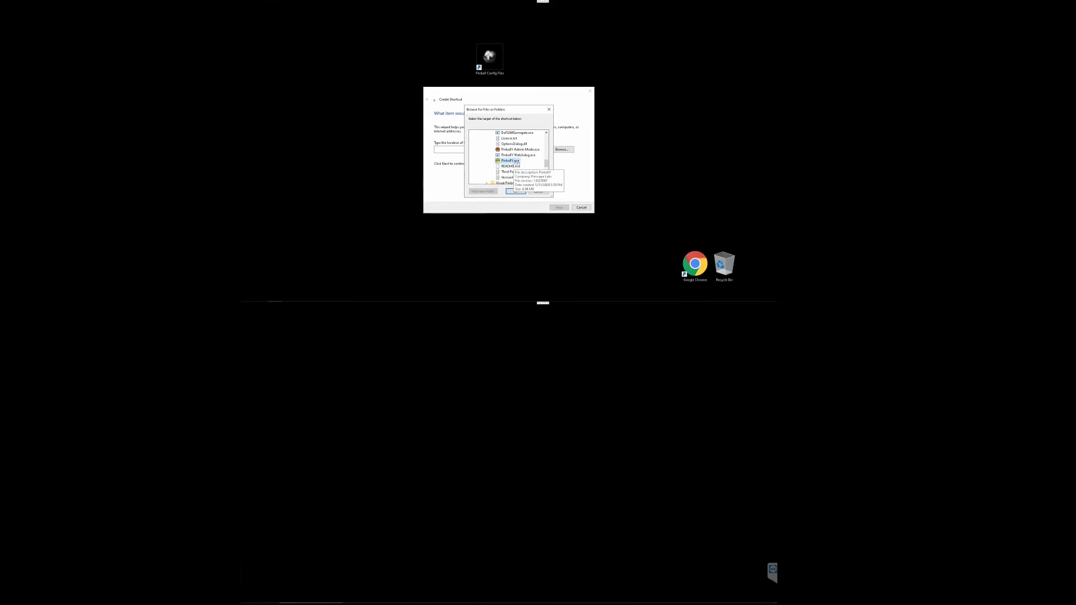
pyautogui.click(513, 191)
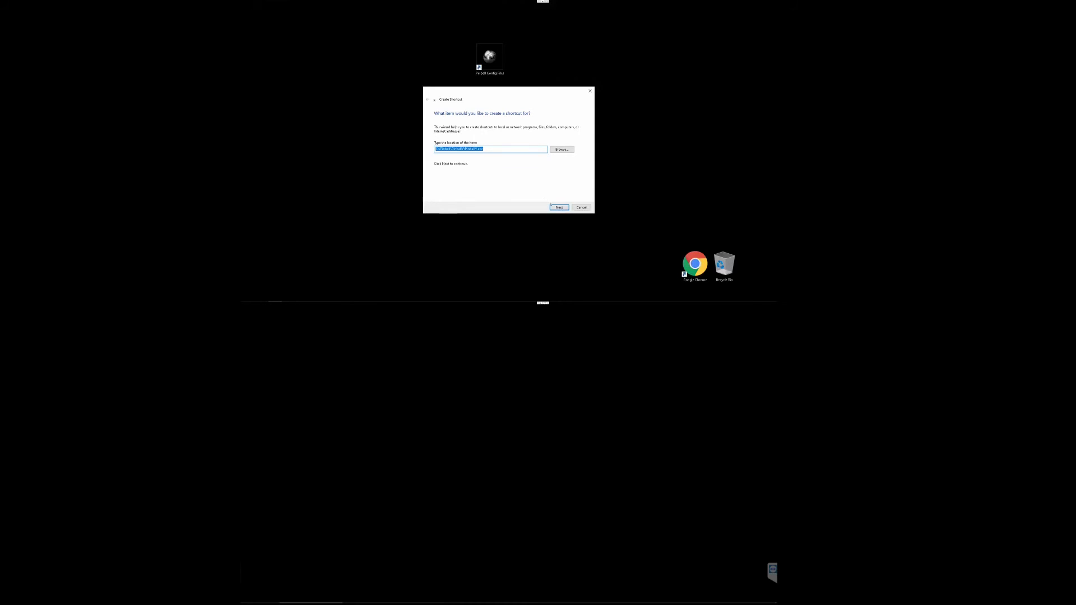
# Step: Create the shortcut with the name PinballY and place it directly below the Pinball Config Files icon
pyautogui.click(553, 207)
pyautogui.click(460, 134)
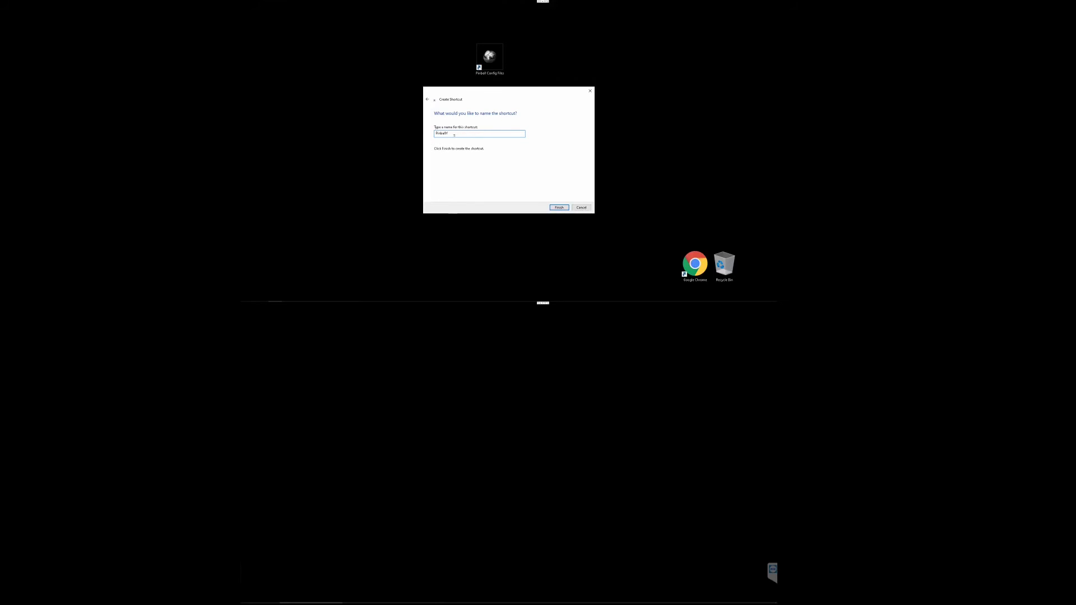
pyautogui.click(557, 208)
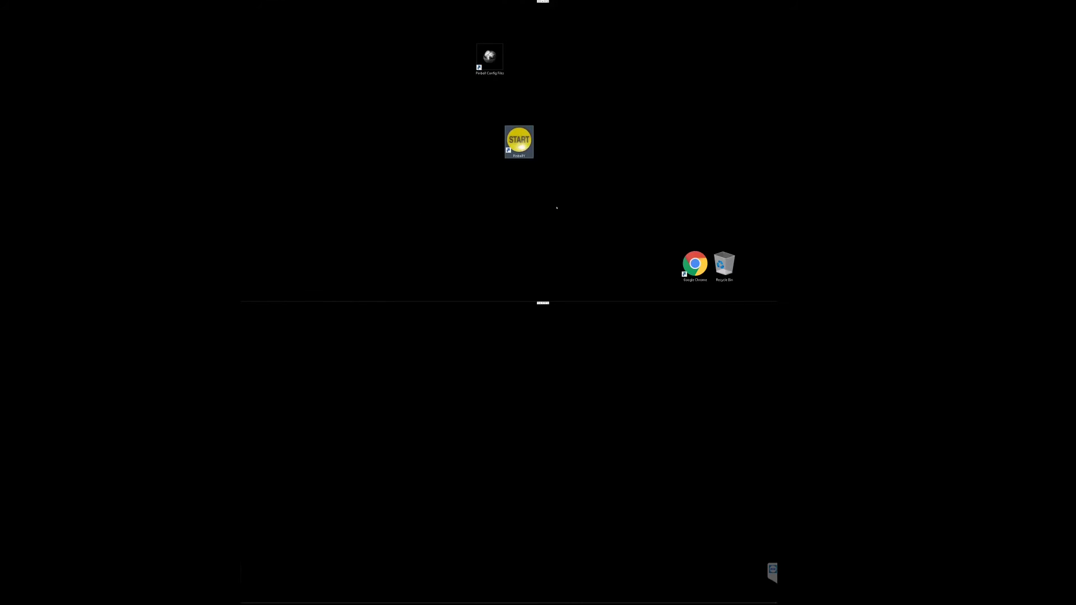
pyautogui.moveTo(511, 144); pyautogui.dragTo(485, 101)
pyautogui.click(536, 132)
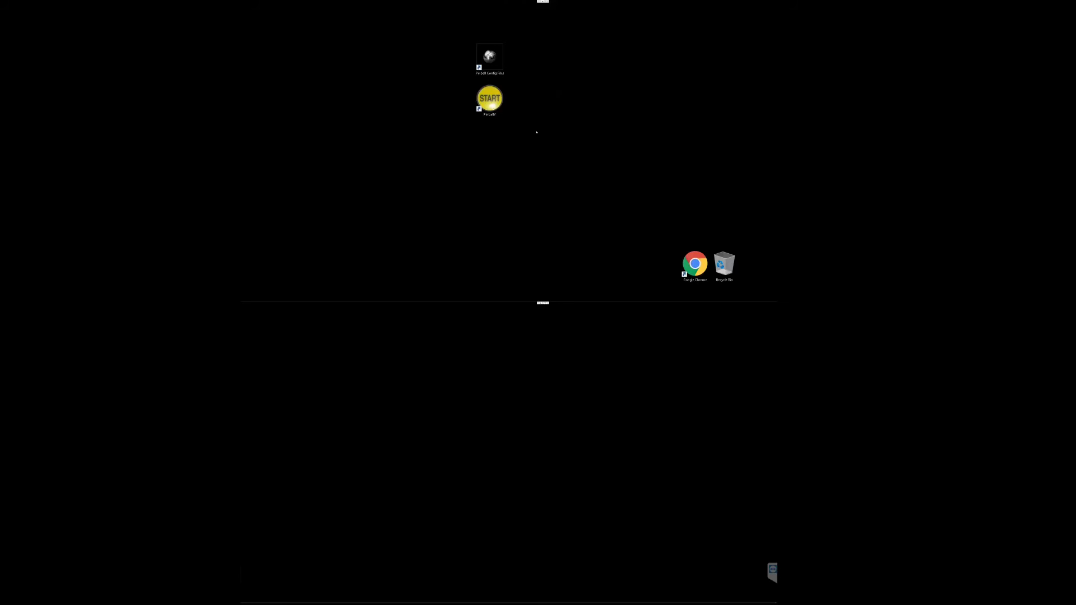
# Step: Launch PinballY from its desktop shortcut and move the PinballY Backglass window onto the upper monitor's desktop
pyautogui.doubleClick(491, 102)
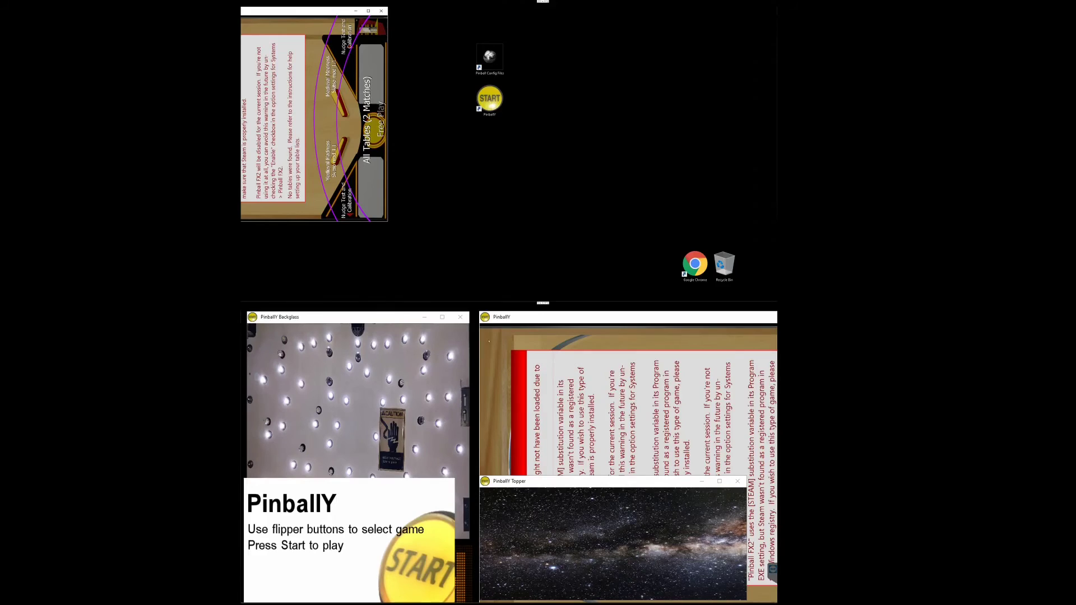
pyautogui.click(356, 322)
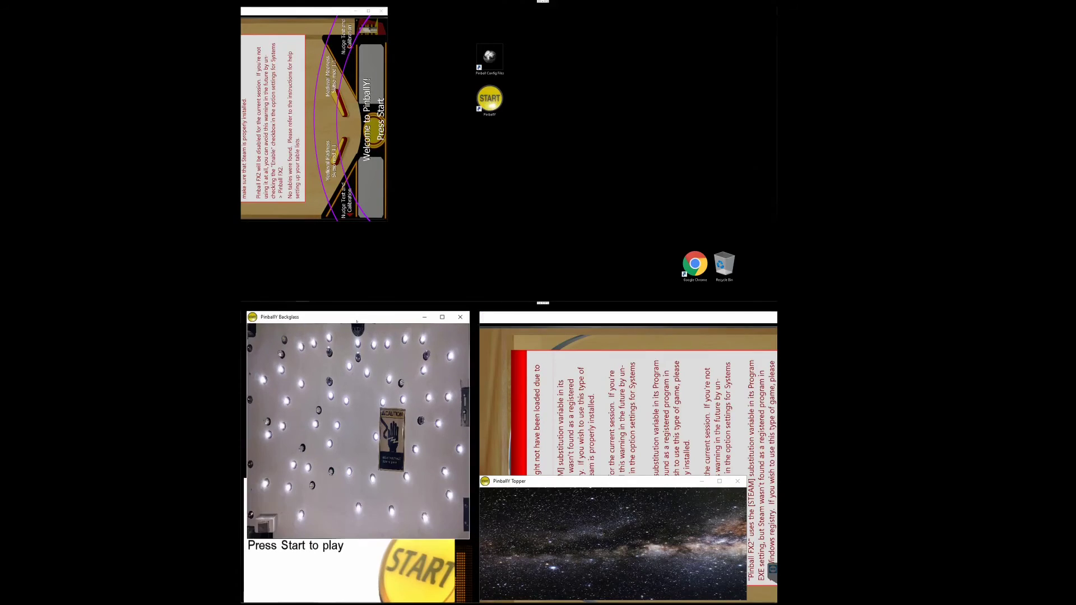
pyautogui.moveTo(357, 323); pyautogui.dragTo(516, 97)
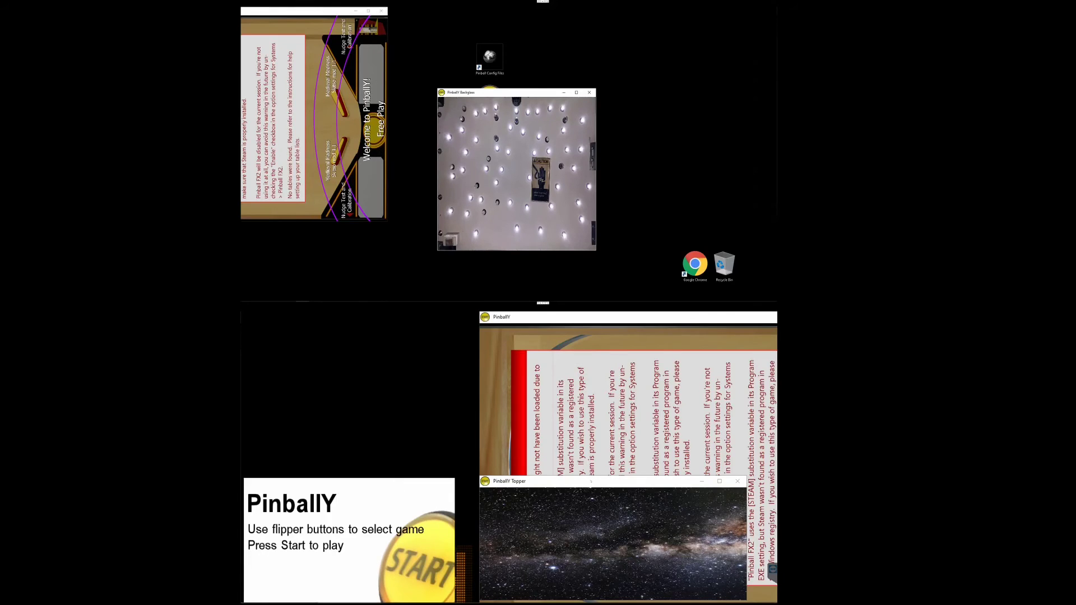
# Step: Shrink the PinballY Topper window, move it back to the lower monitor, and hide the topper
pyautogui.moveTo(590, 481); pyautogui.dragTo(485, 361)
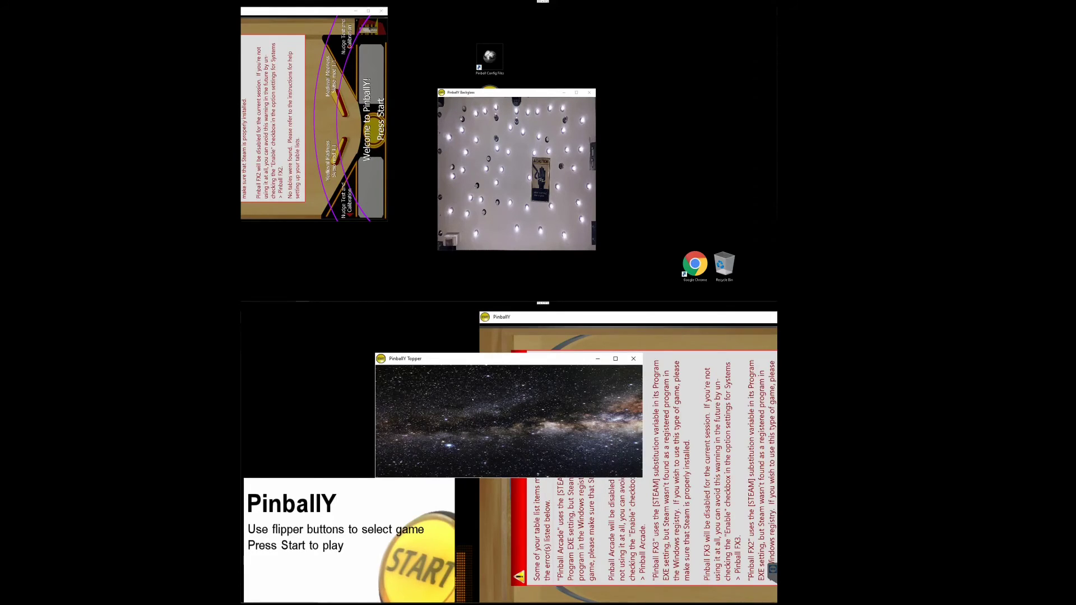
pyautogui.moveTo(487, 365); pyautogui.dragTo(501, 109)
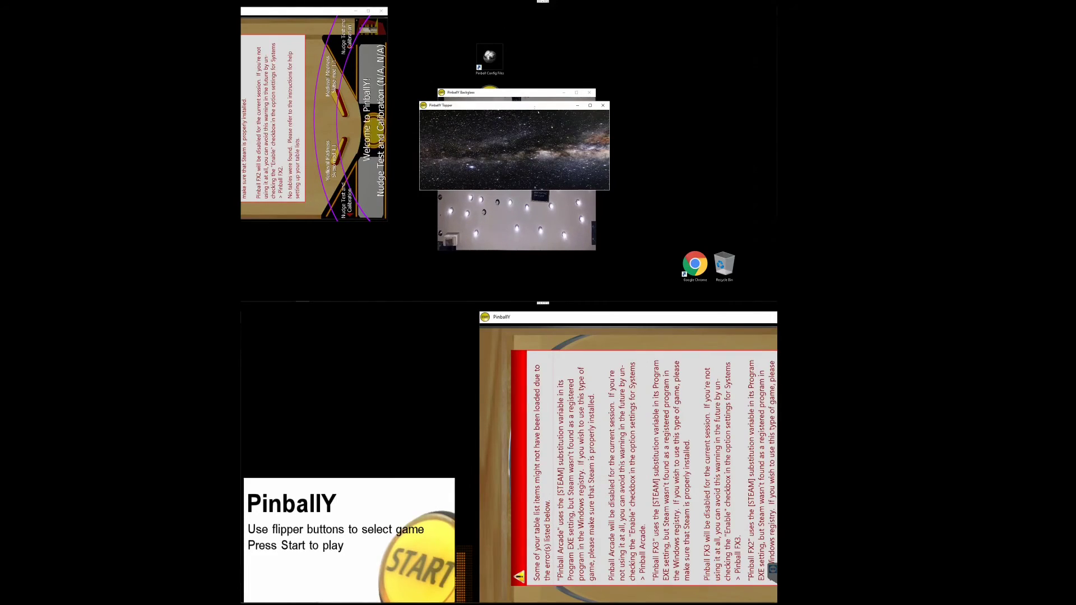
pyautogui.moveTo(610, 191); pyautogui.dragTo(530, 154)
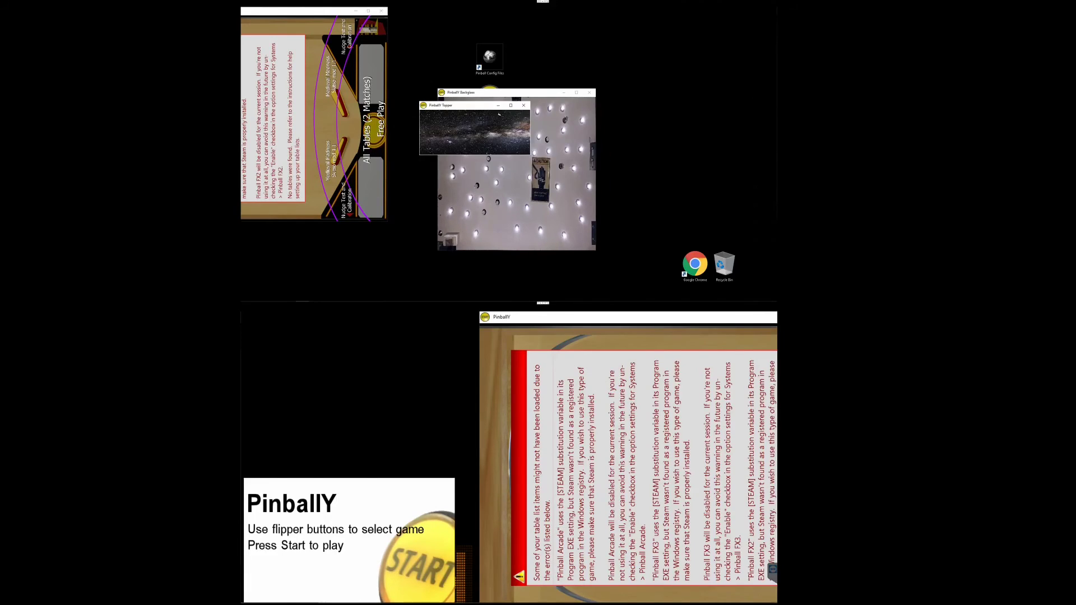
pyautogui.moveTo(484, 108); pyautogui.dragTo(501, 407)
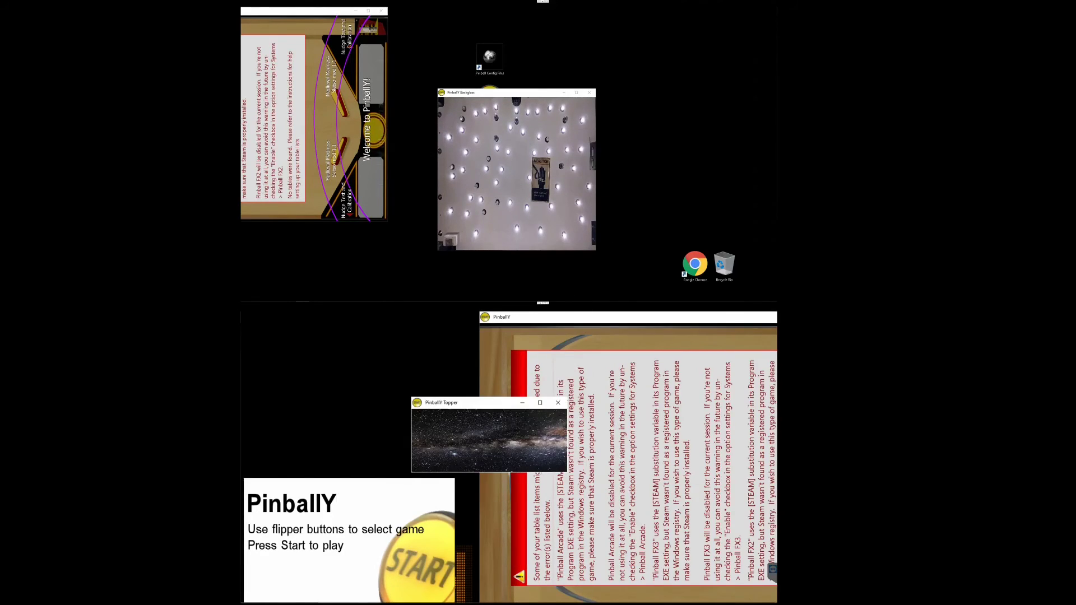
pyautogui.rightClick(488, 435)
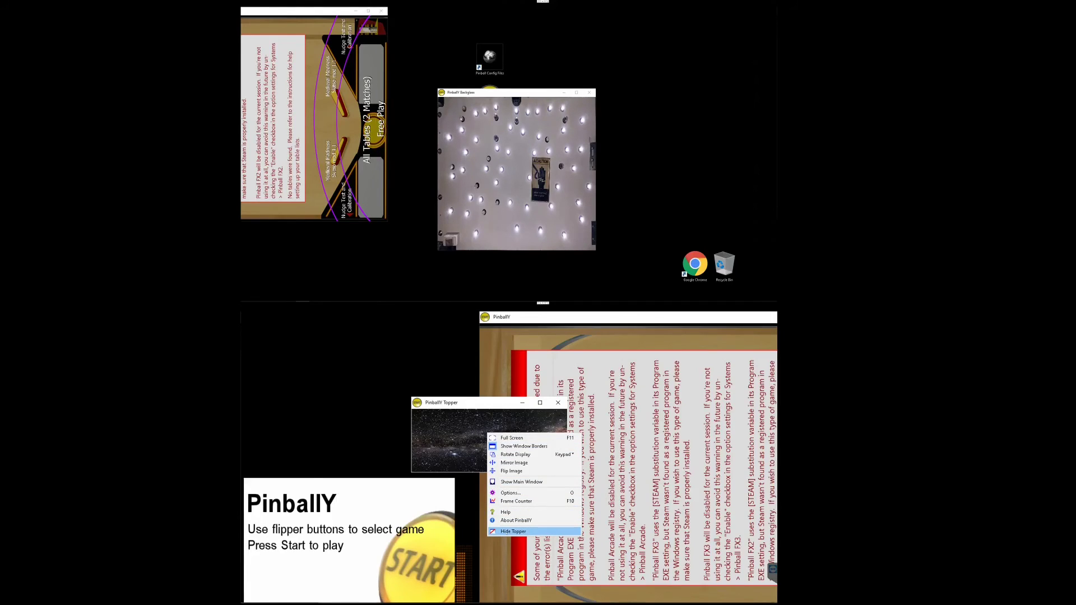
pyautogui.click(513, 531)
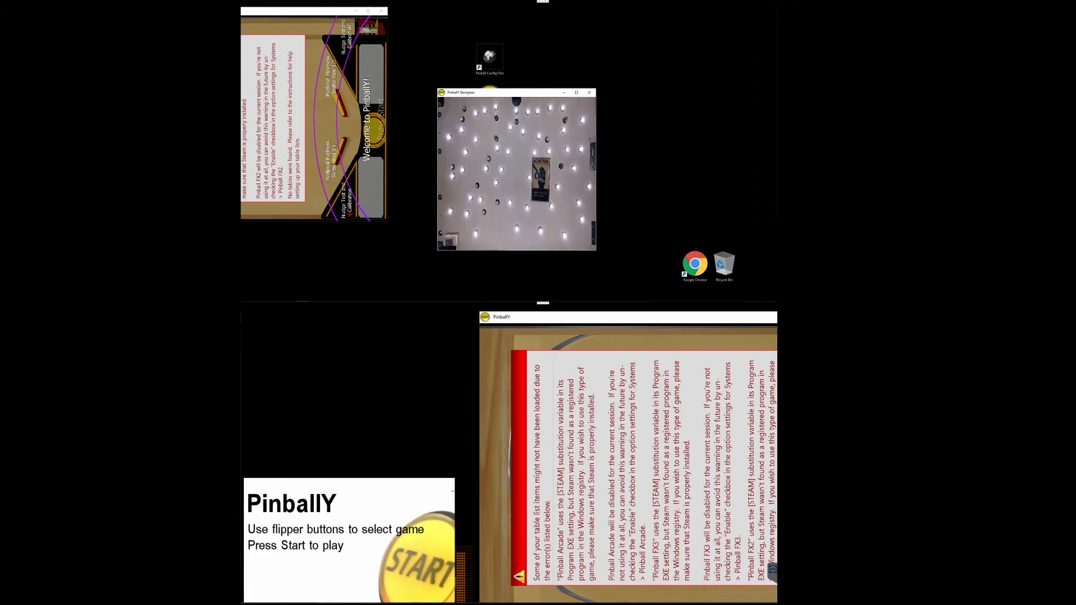
# Step: Move the "Use flipper buttons to select game" card window clear of the dot-matrix display and shrink it
pyautogui.moveTo(364, 498); pyautogui.dragTo(427, 400)
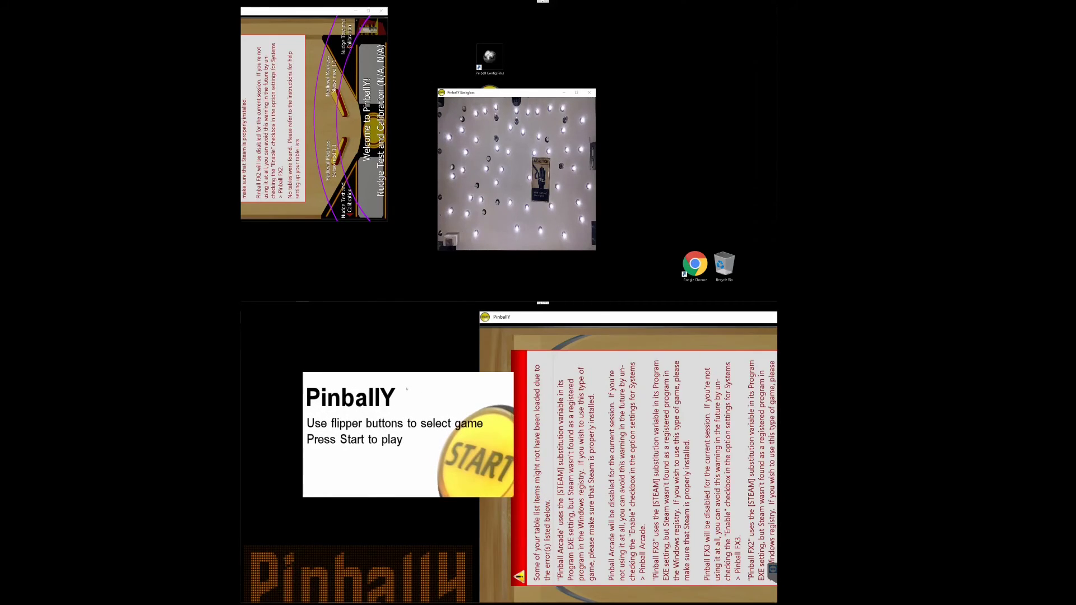
pyautogui.moveTo(487, 495); pyautogui.dragTo(455, 449)
pyautogui.moveTo(384, 377)
pyautogui.mouseDown()
pyautogui.moveTo(422, 386)
pyautogui.moveTo(401, 384)
pyautogui.mouseUp()
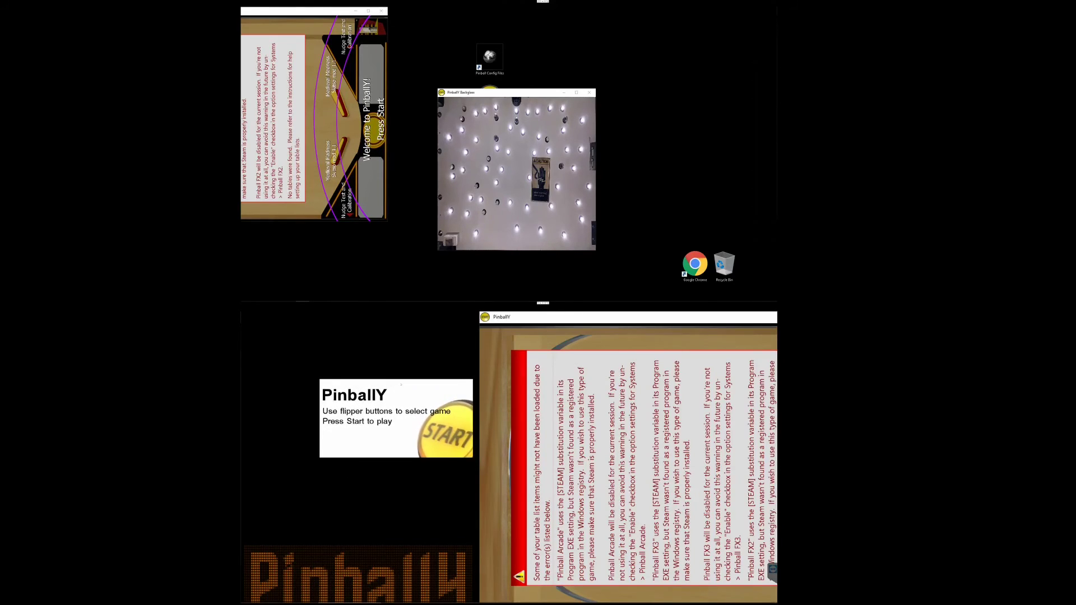
# Step: Hide the instruction card window, and move the dot-matrix display back to the lower monitor and hide it
pyautogui.rightClick(400, 387)
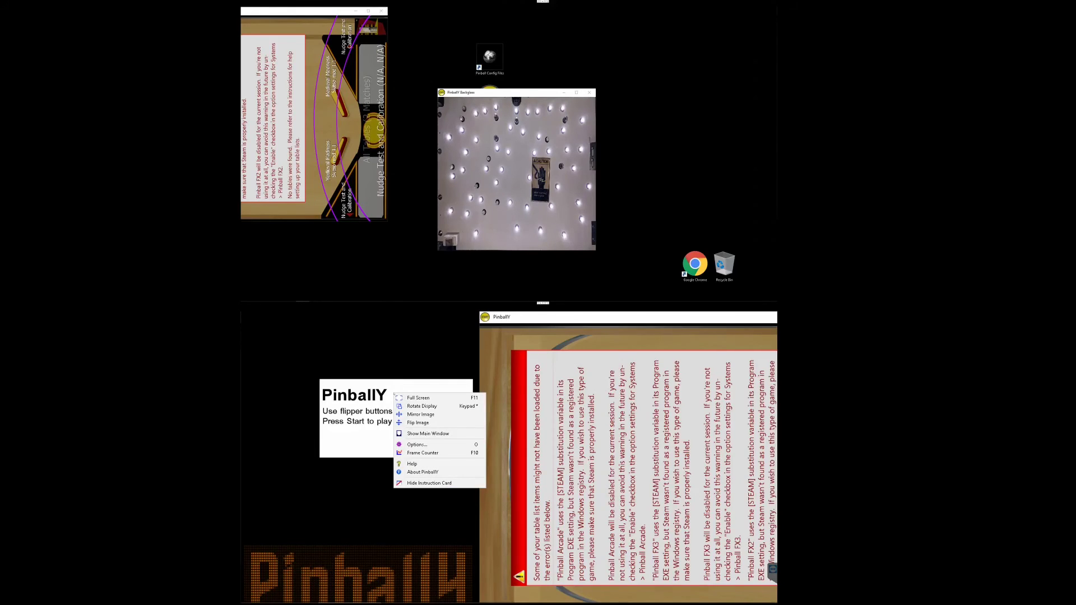
pyautogui.click(415, 483)
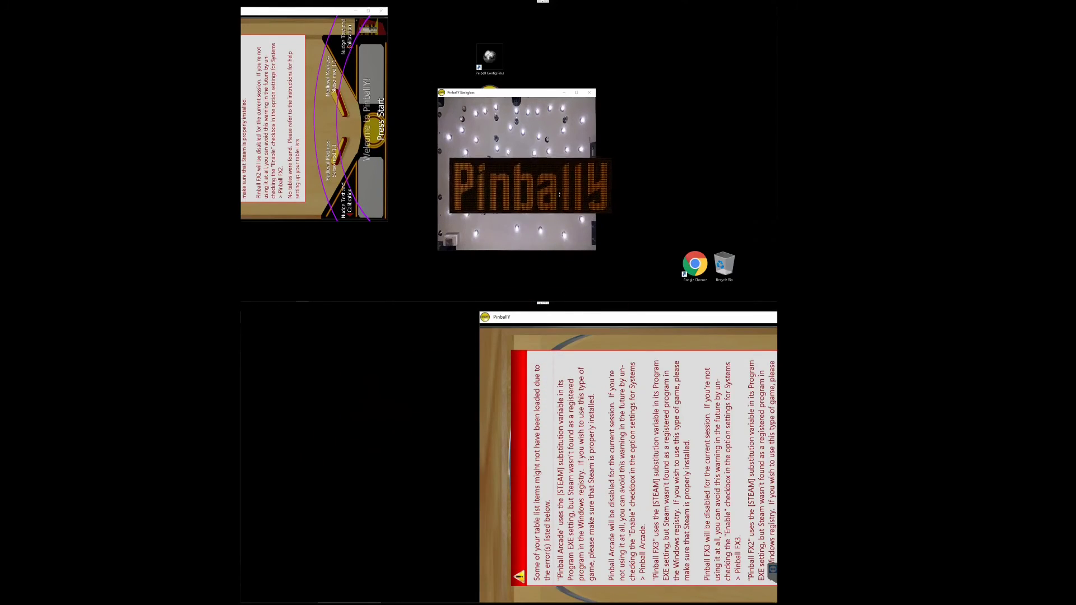
pyautogui.moveTo(559, 208); pyautogui.dragTo(416, 473)
pyautogui.rightClick(415, 473)
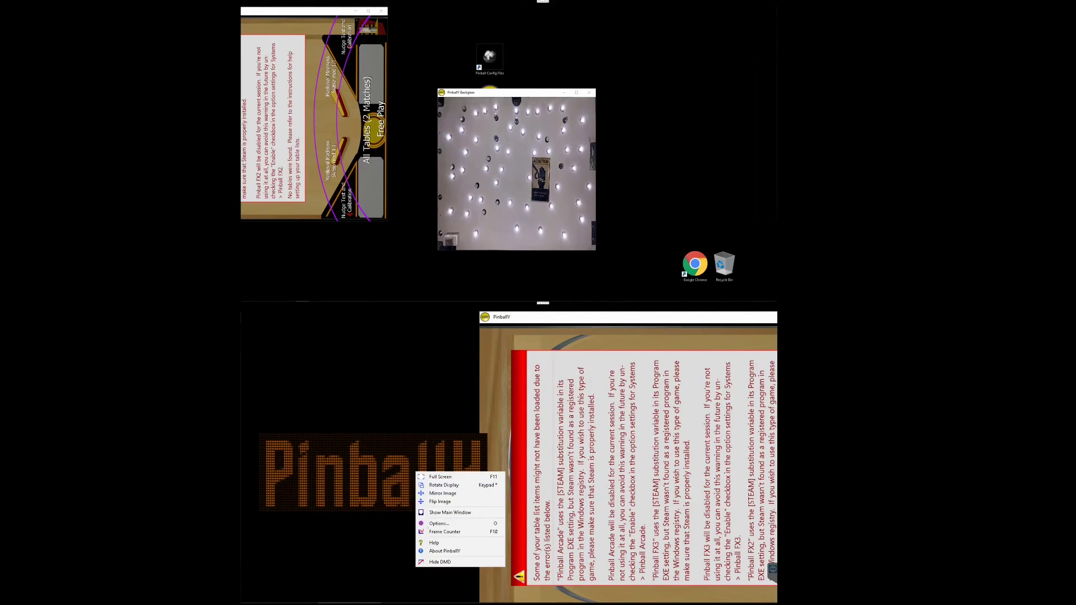
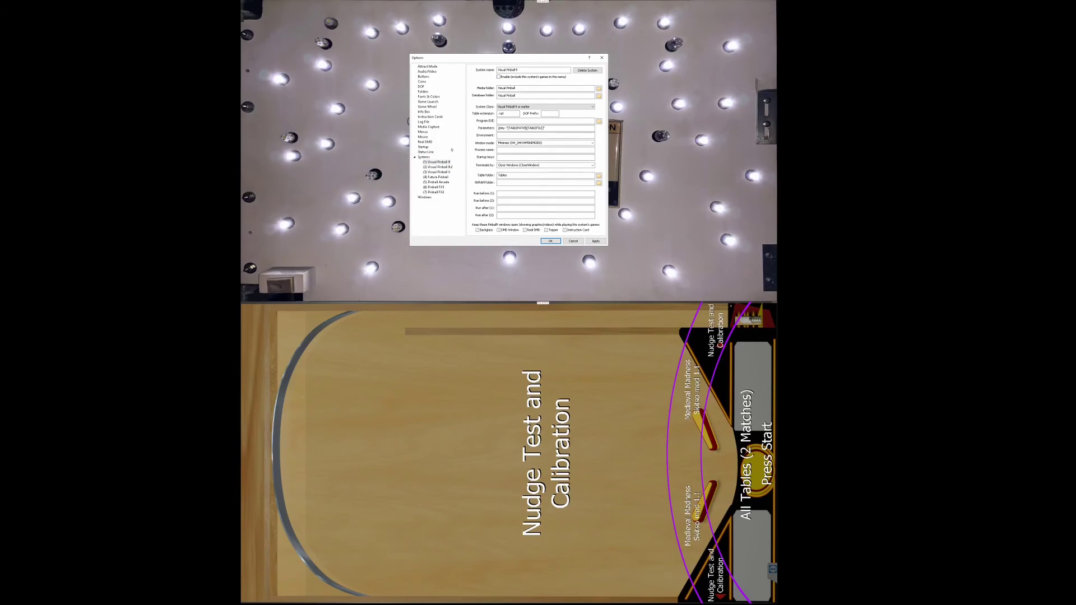
# Step: Disable the Future Pinball, Pinball Arcade, Pinball FX3 and Pinball FX2 systems and save the options
pyautogui.click(437, 167)
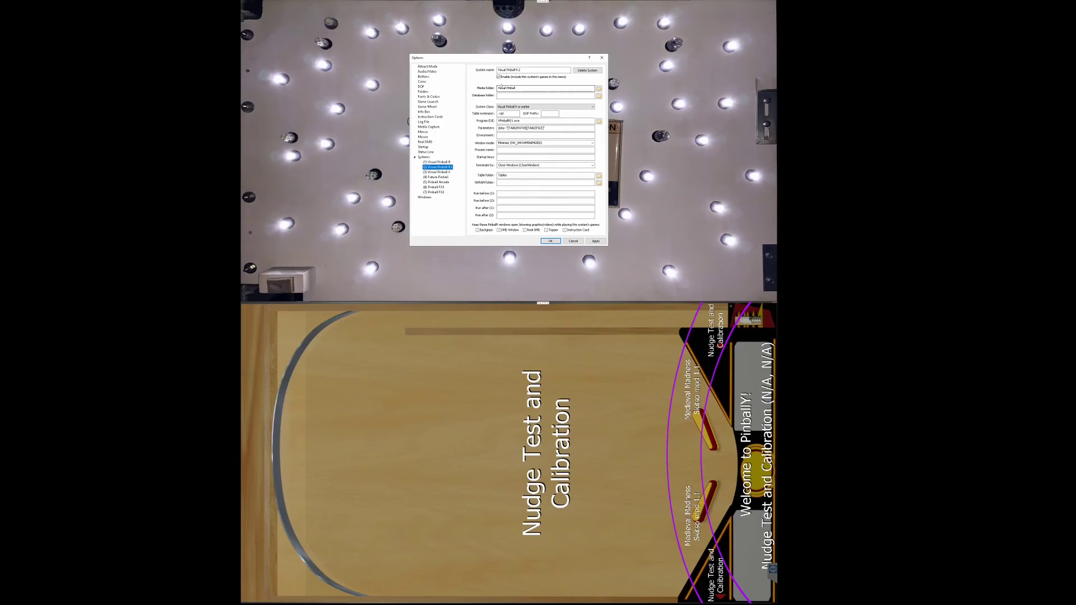
pyautogui.click(436, 178)
pyautogui.click(498, 77)
pyautogui.click(436, 182)
pyautogui.click(498, 76)
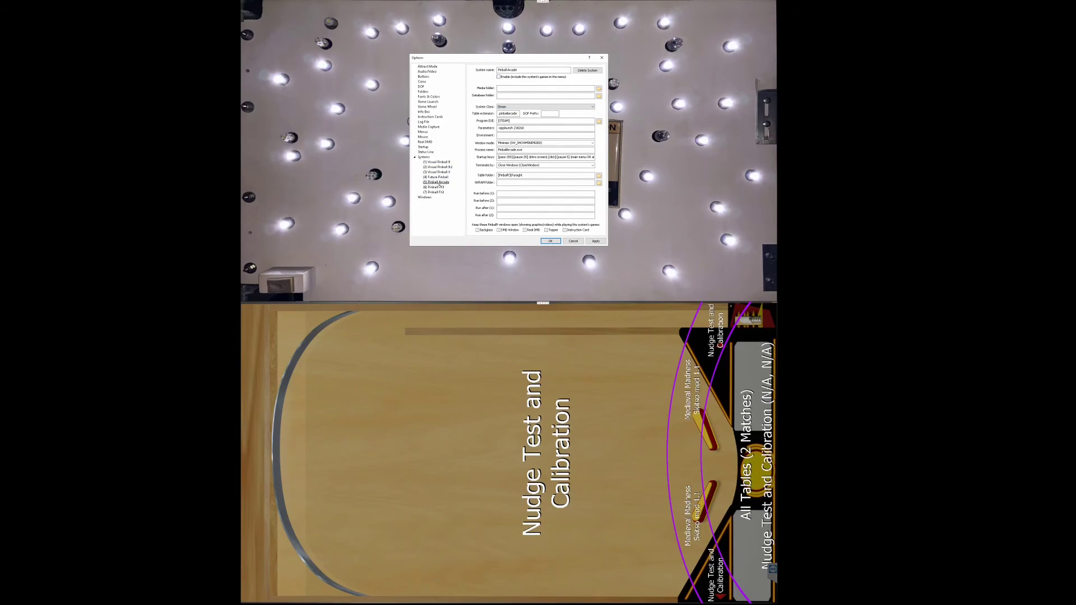
pyautogui.click(436, 187)
pyautogui.click(499, 77)
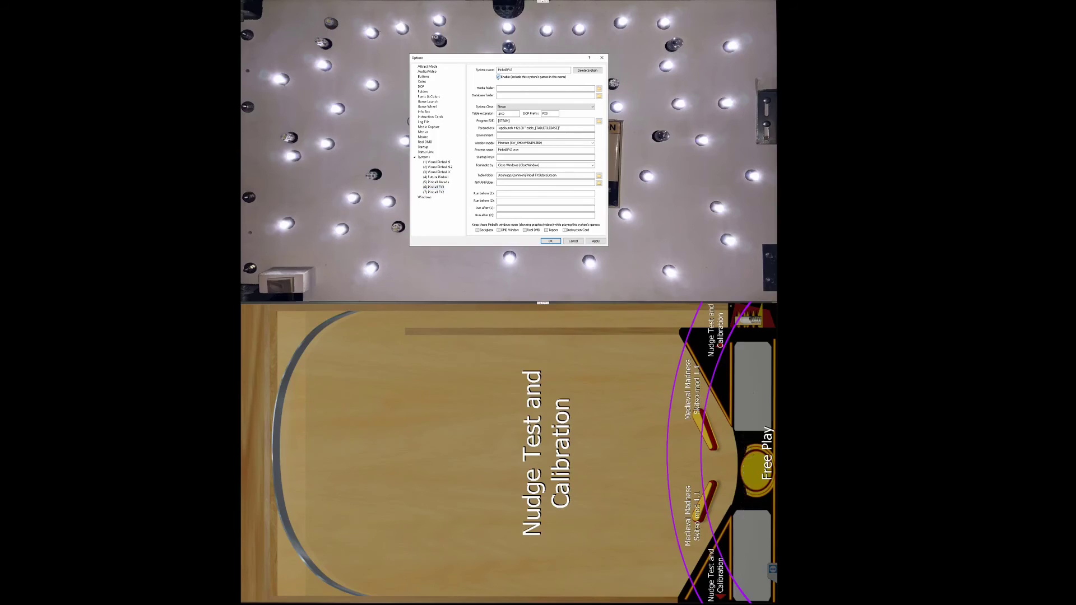
pyautogui.click(435, 192)
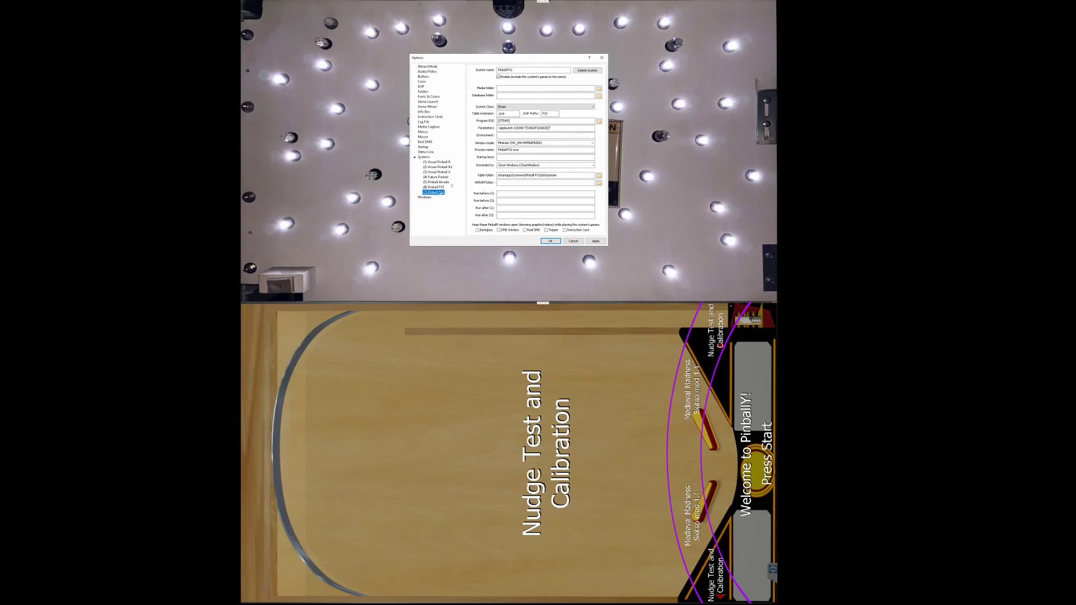
pyautogui.click(498, 76)
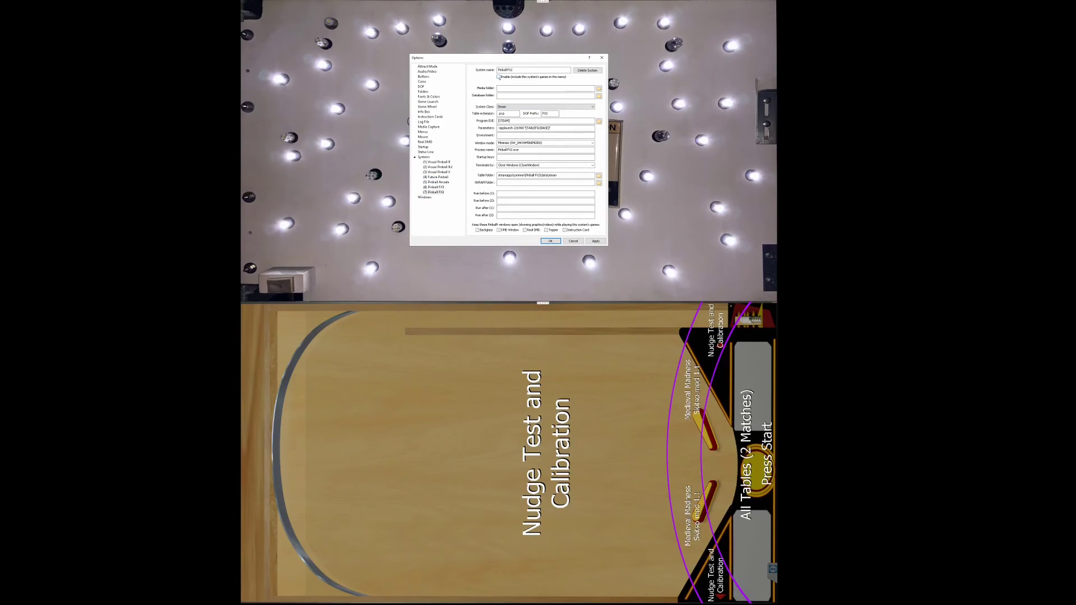
pyautogui.click(596, 241)
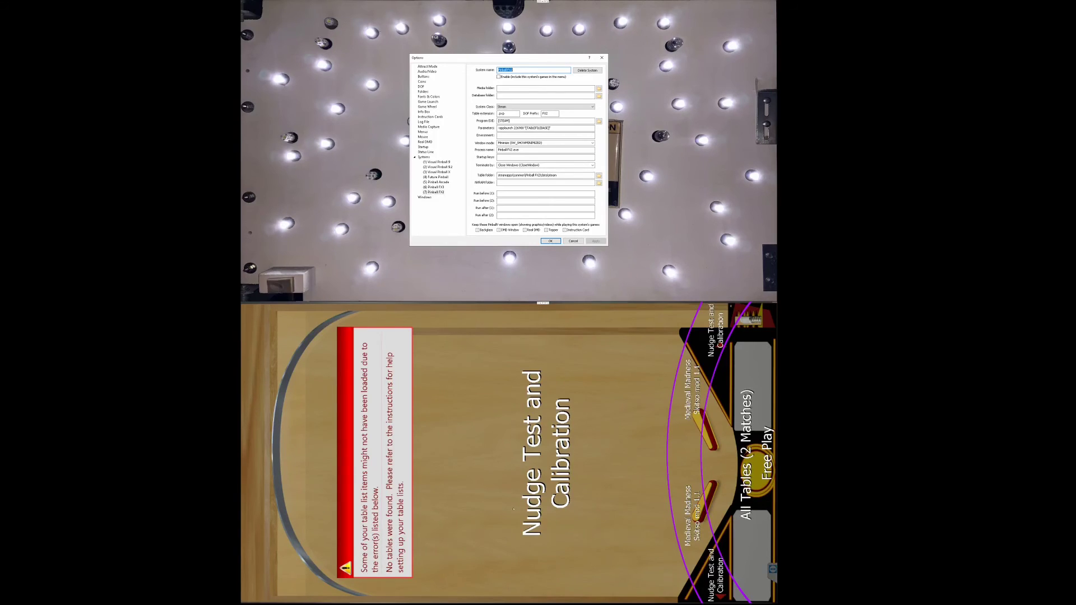
pyautogui.press('Return')
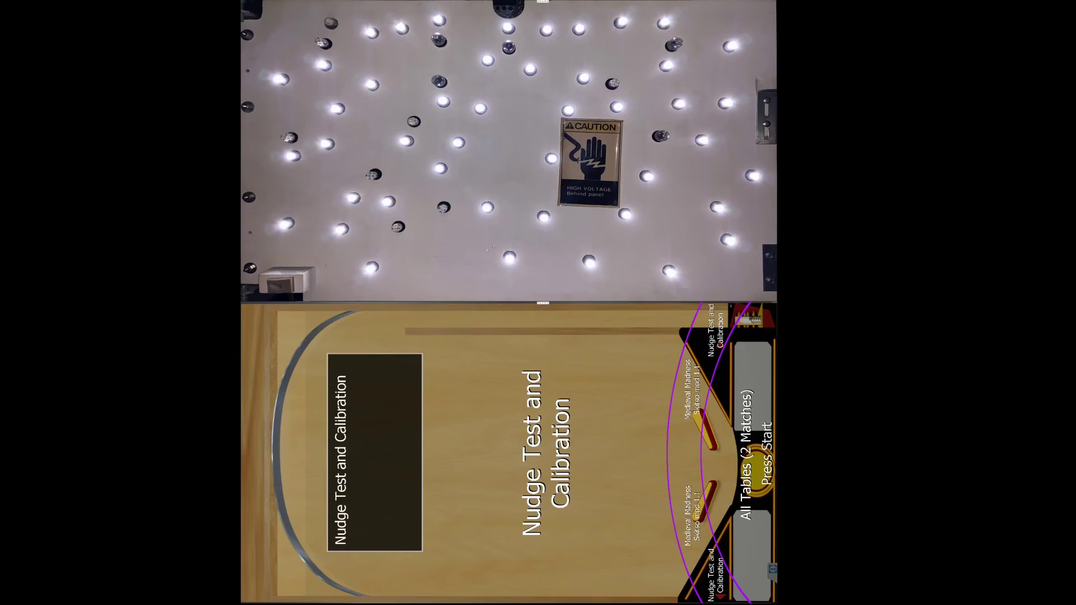
# Step: Reopen the PinballY options and review the attract mode, audio/video and full button assignment settings
pyautogui.rightClick(497, 173)
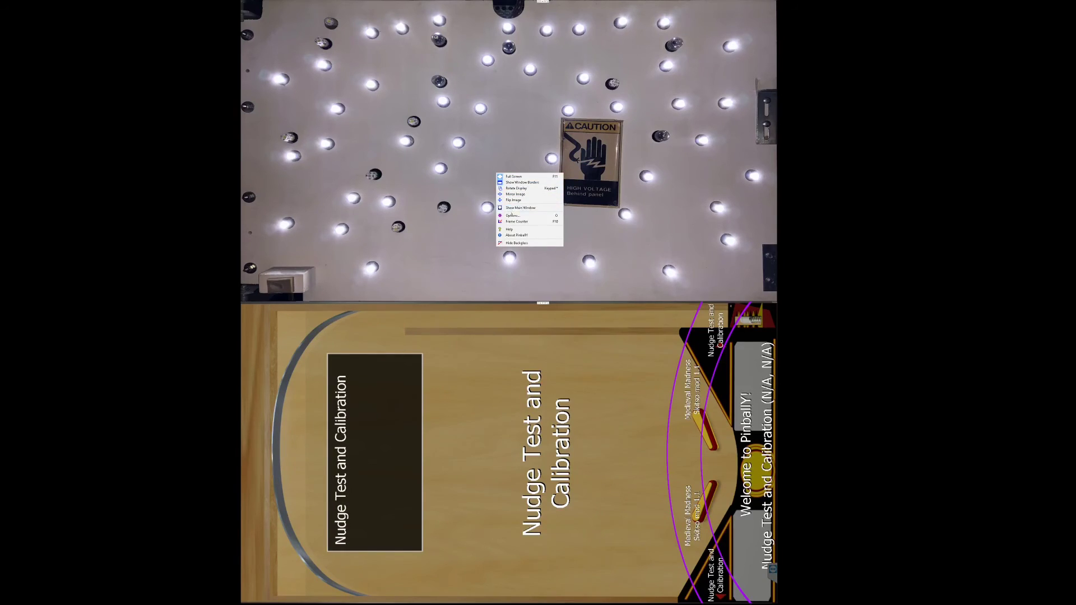
pyautogui.click(510, 216)
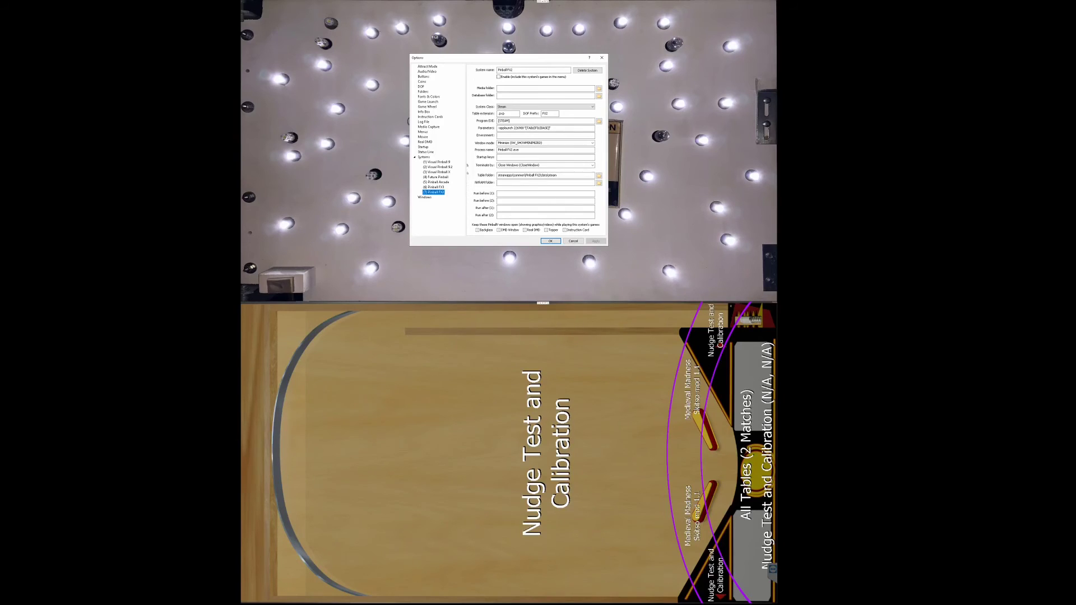
pyautogui.click(428, 66)
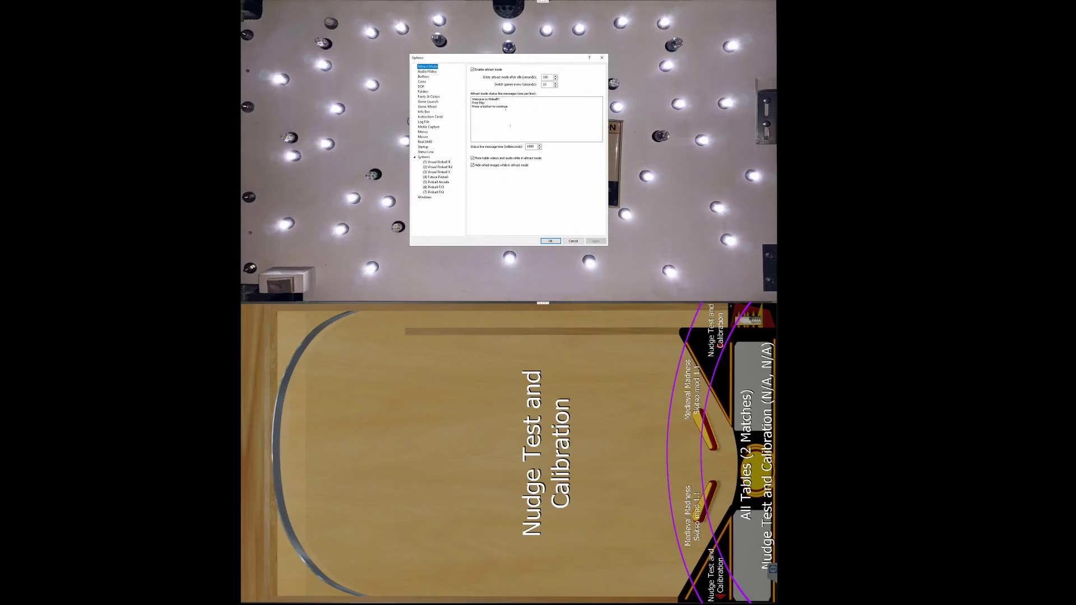
pyautogui.click(427, 71)
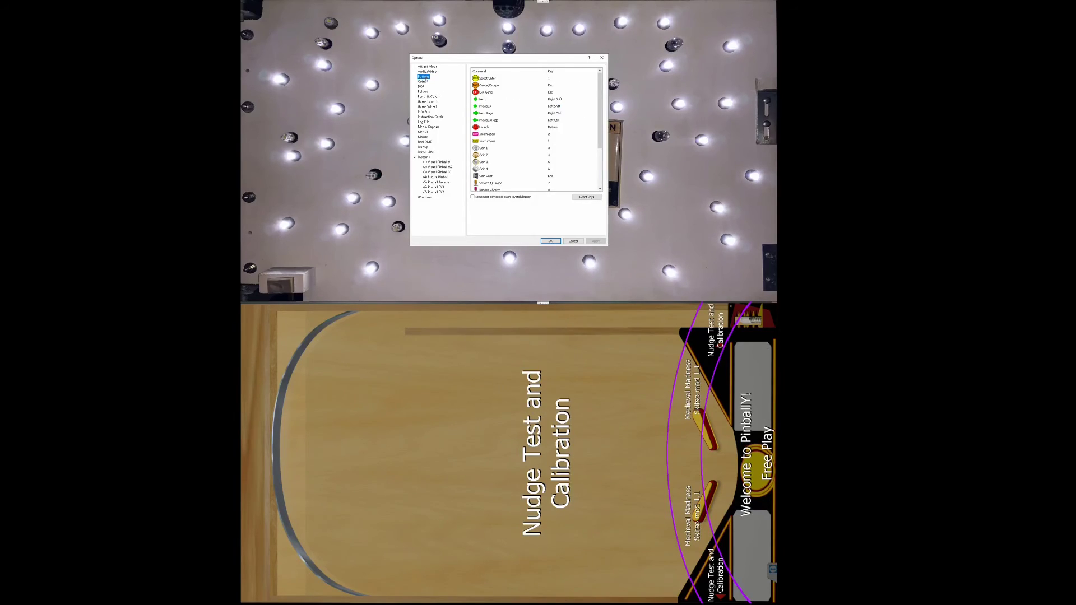
pyautogui.scroll(-3, 535, 129)
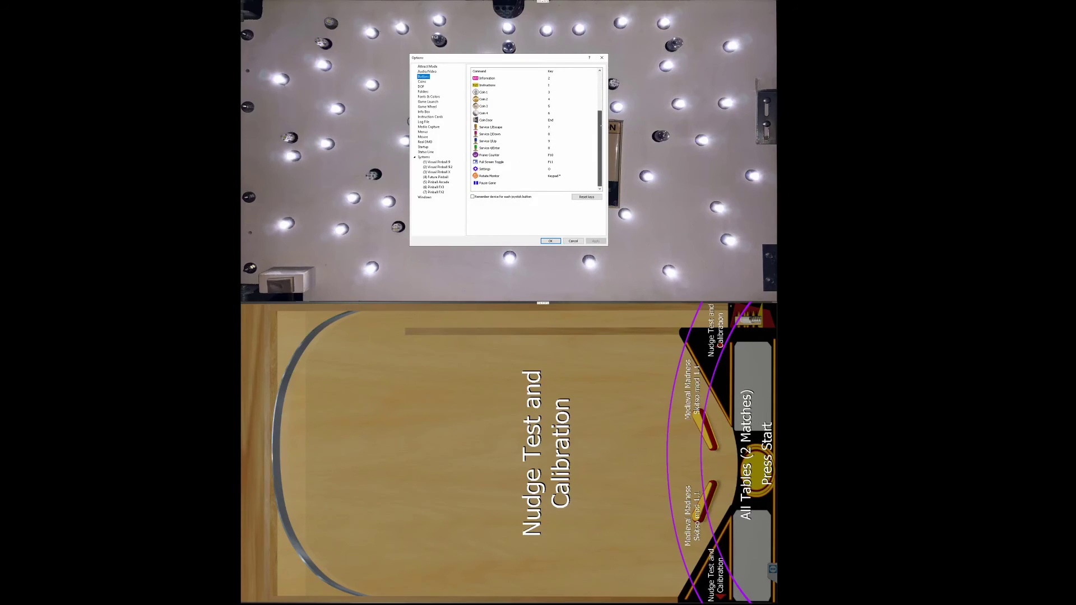
pyautogui.scroll(3, 600, 116)
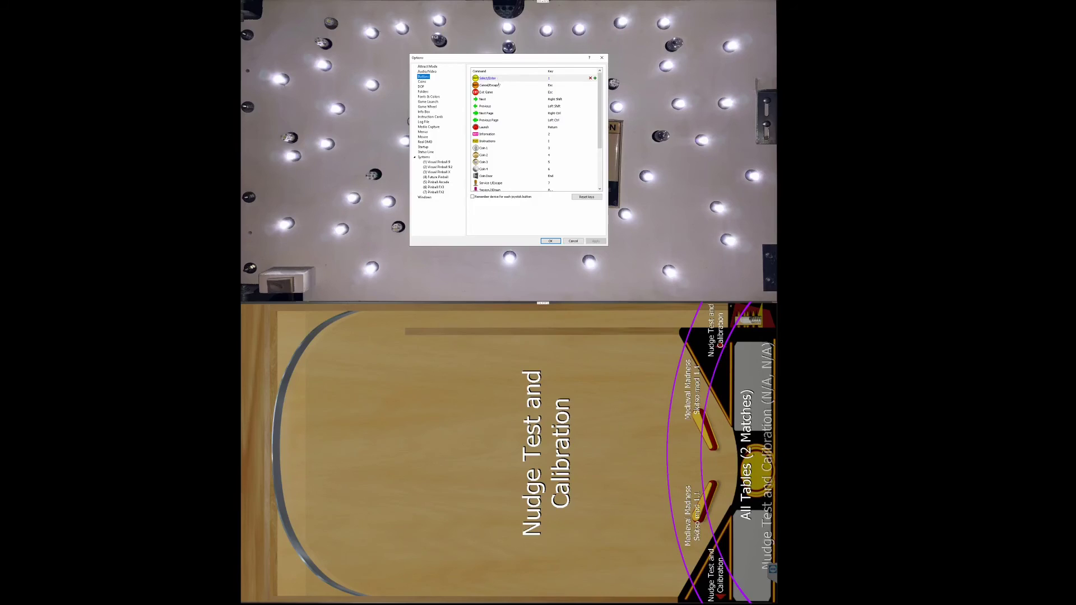
# Step: Clear the key assigned to the Select/Enter command and assign it to 1
pyautogui.click(590, 77)
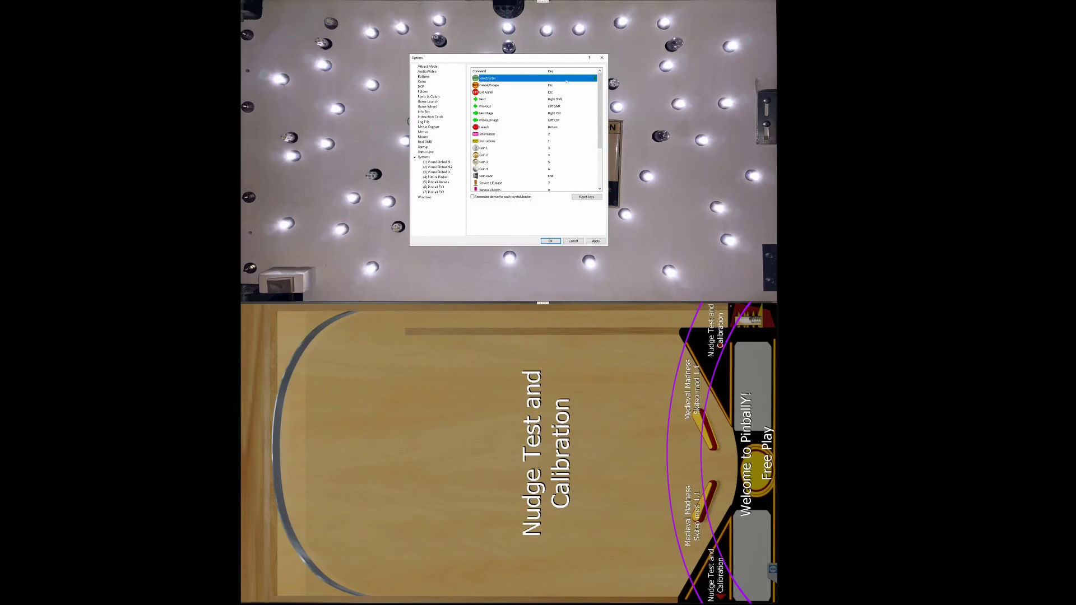
pyautogui.click(566, 79)
pyautogui.press('1')
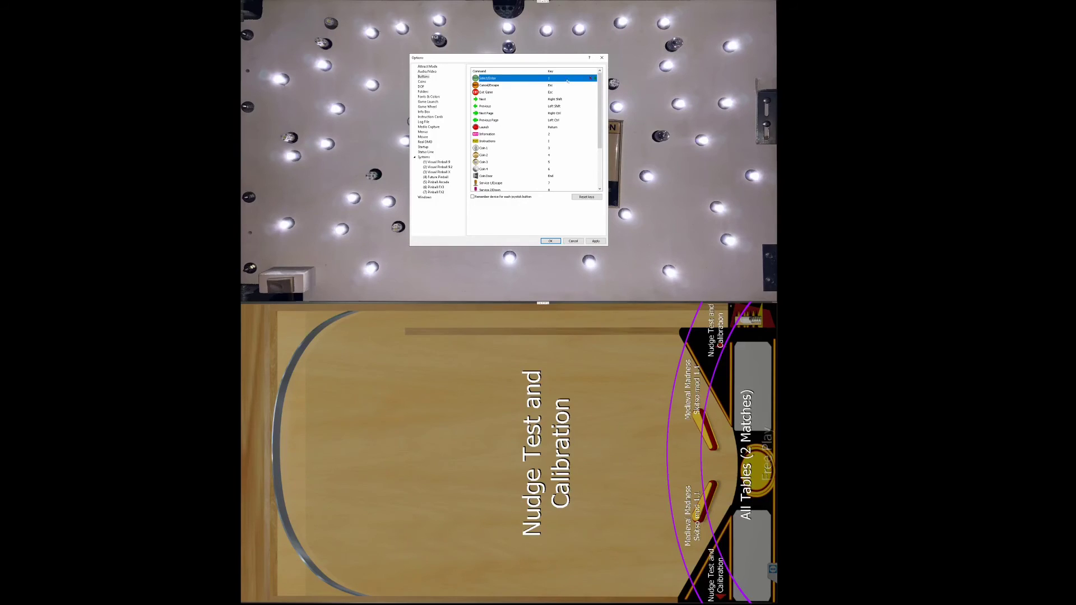
# Step: Add a second key assignment for the Select/Enter command and remove it again
pyautogui.click(595, 79)
pyautogui.click(550, 85)
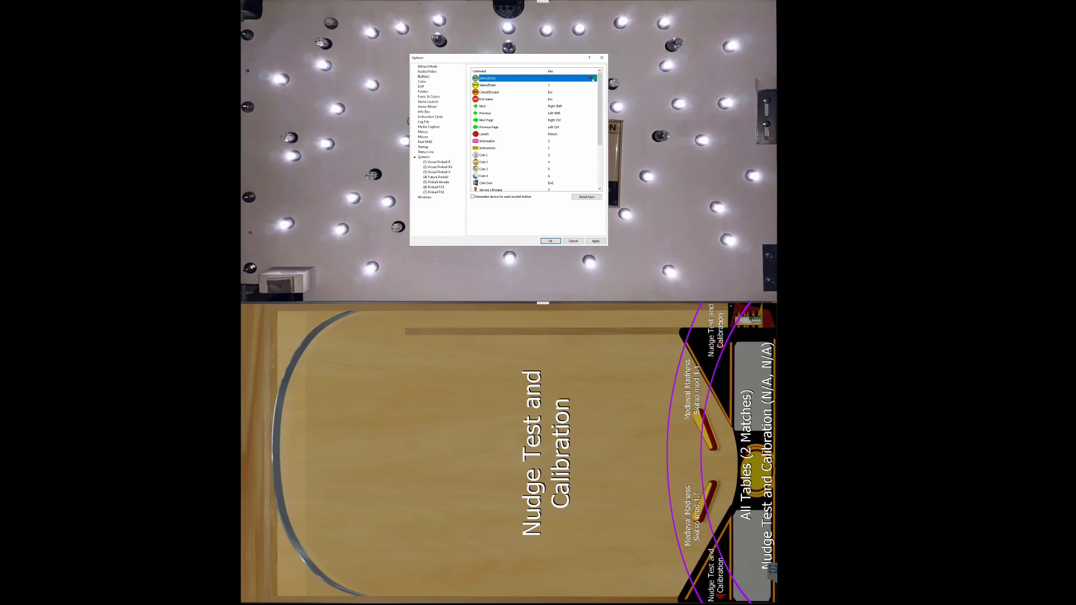
pyautogui.click(590, 79)
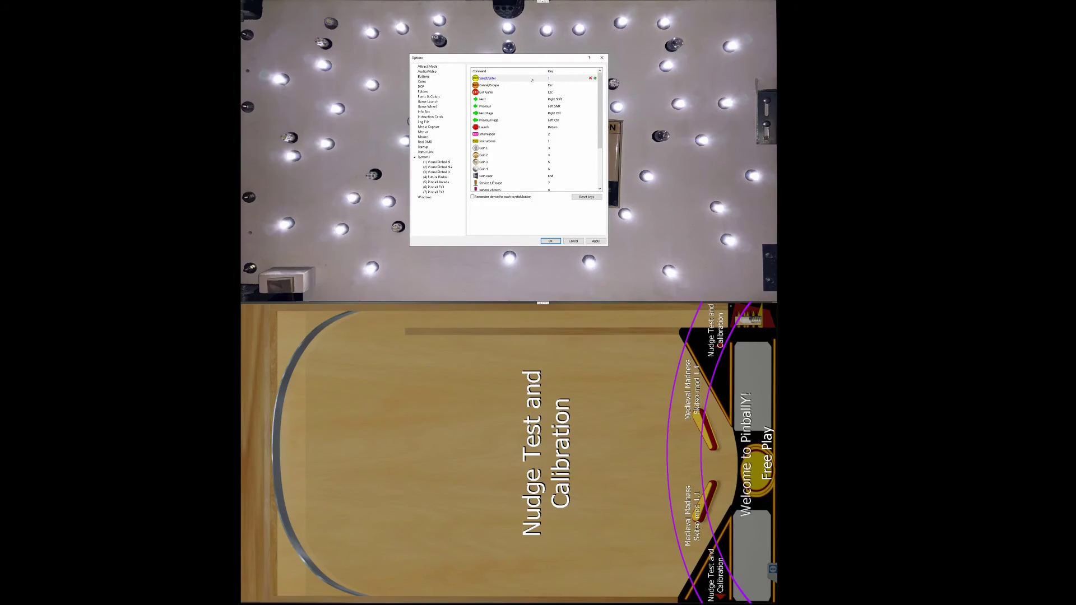
# Step: Open the Select/Enter and Cancel/Escape key assignments for editing and set Select/Enter to 1
pyautogui.doubleClick(554, 85)
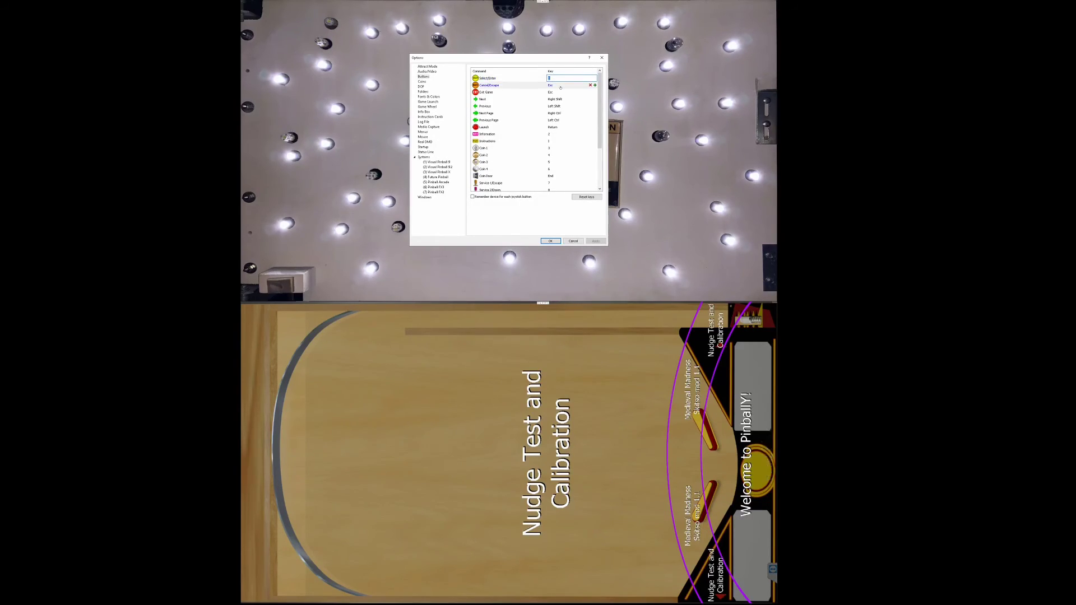
pyautogui.doubleClick(554, 78)
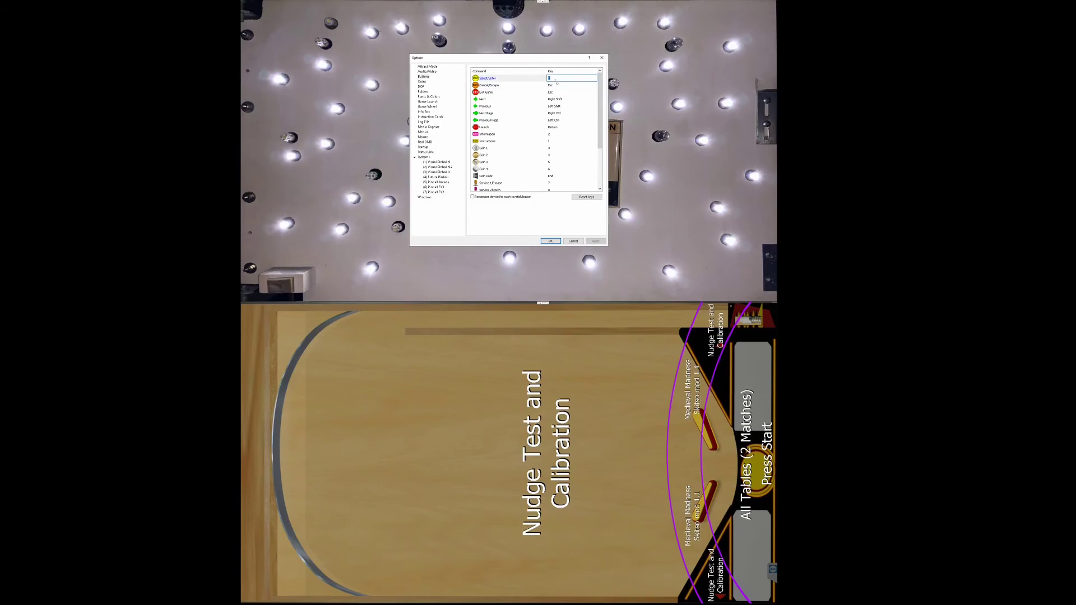
pyautogui.press('1')
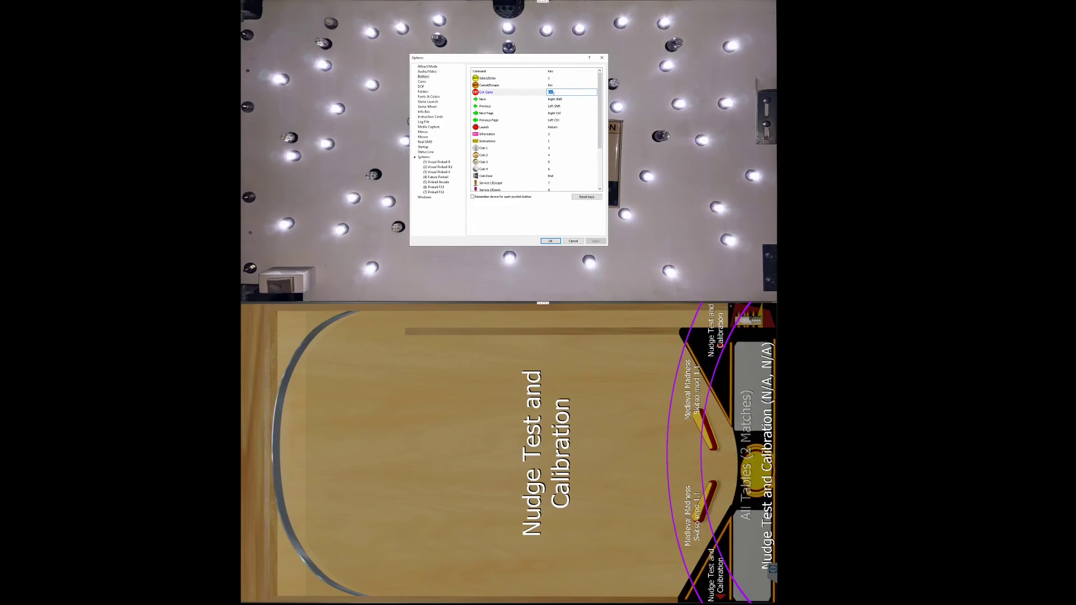
pyautogui.doubleClick(554, 79)
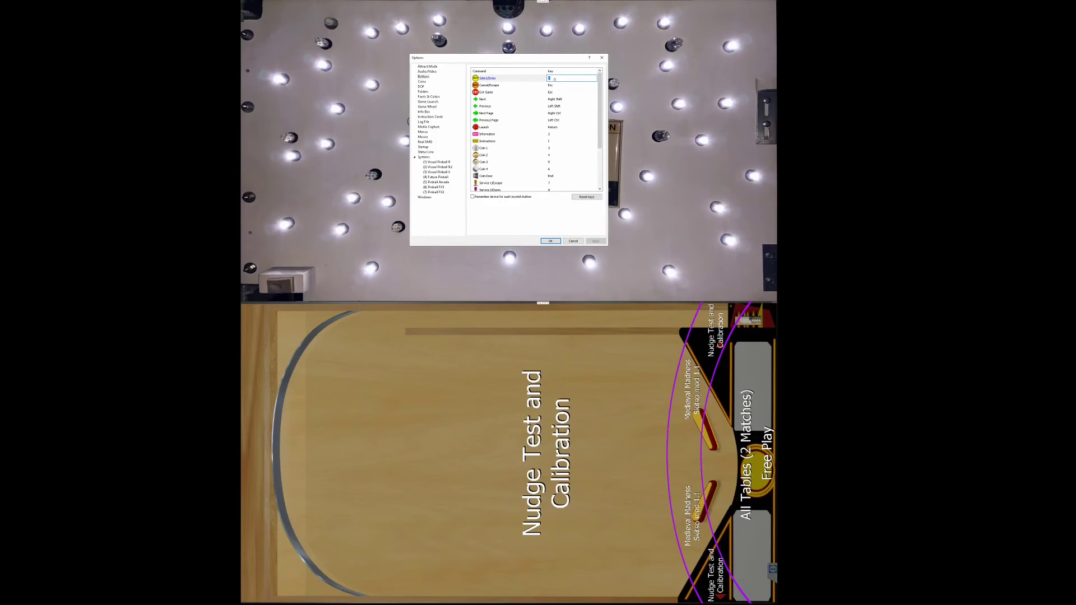
pyautogui.doubleClick(554, 86)
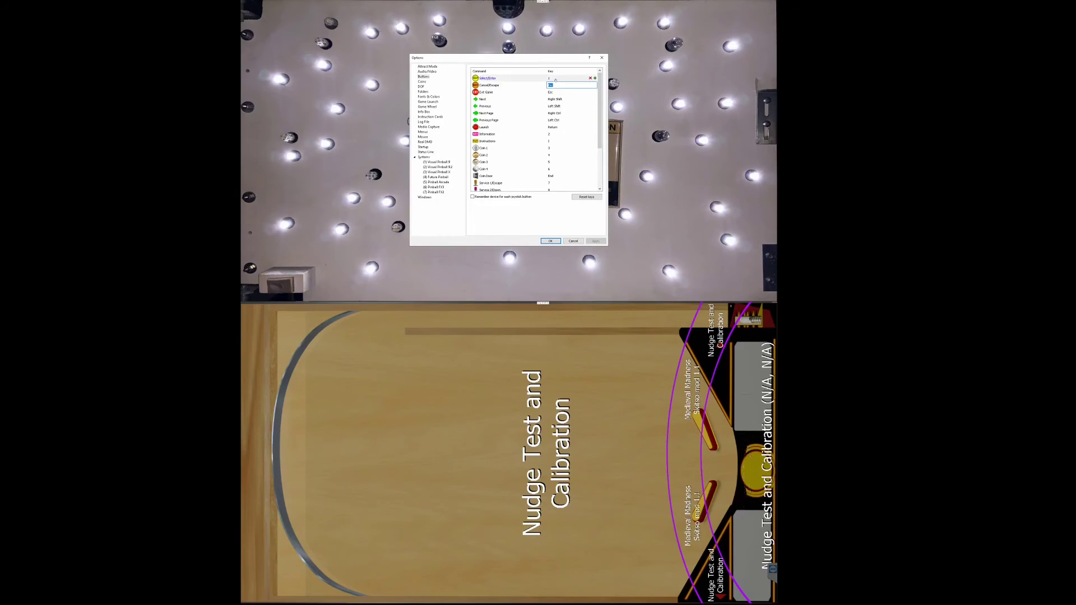
pyautogui.doubleClick(554, 78)
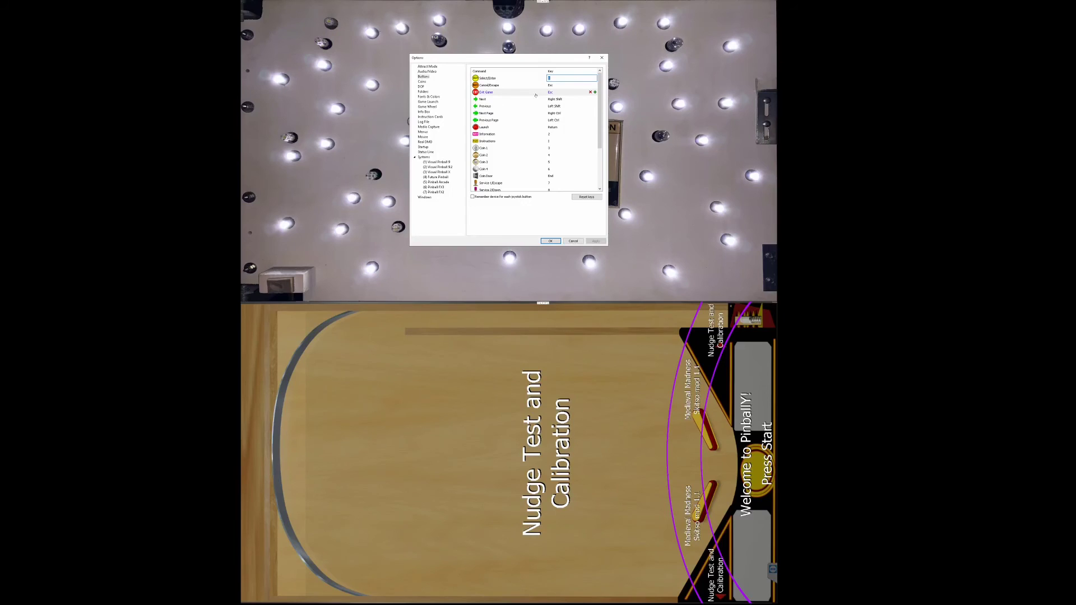
# Step: Review the coin, DOF and folder options
pyautogui.click(422, 82)
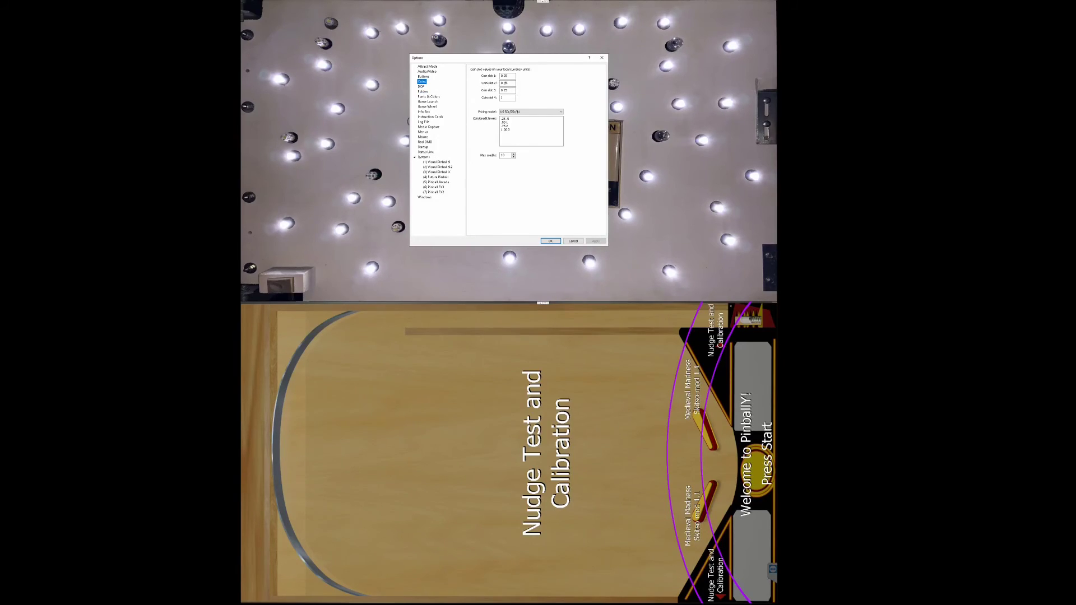
pyautogui.click(421, 87)
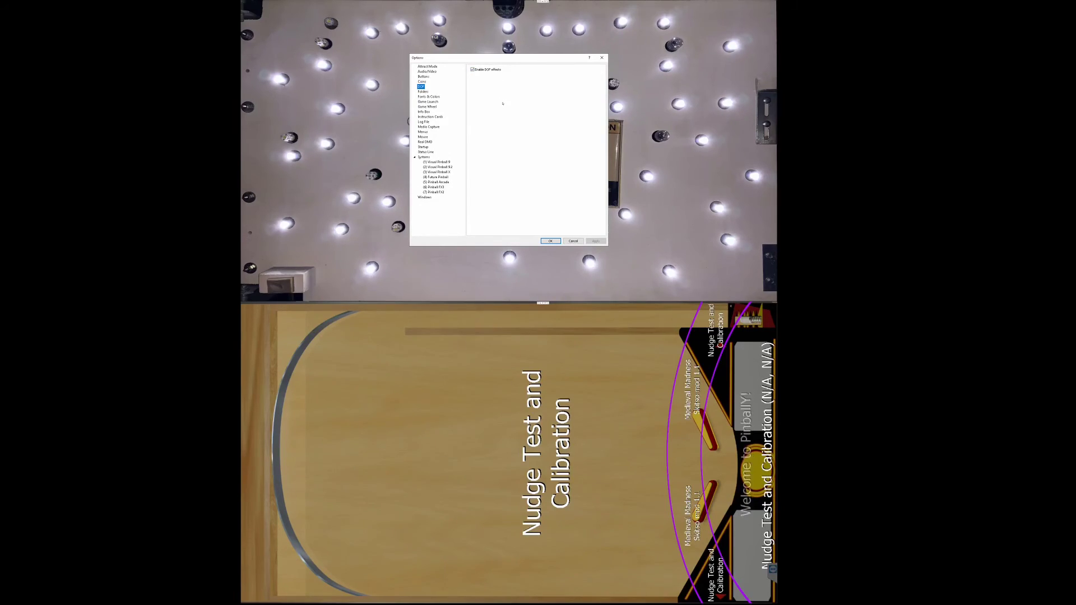
pyautogui.press('Down')
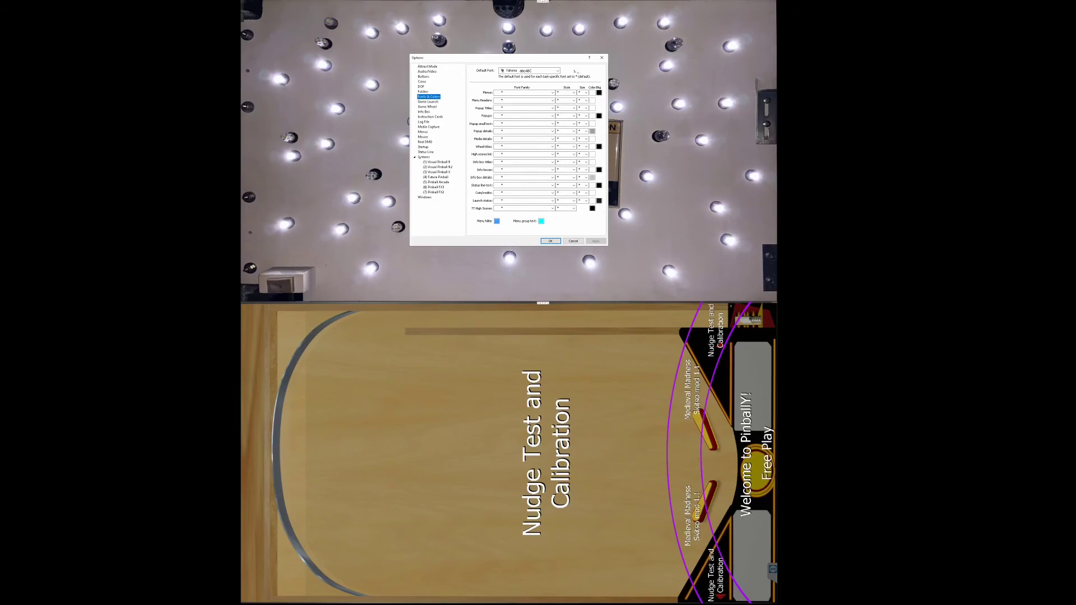
# Step: Set the default font for PinballY text to Sci Fied Outline
pyautogui.click(558, 71)
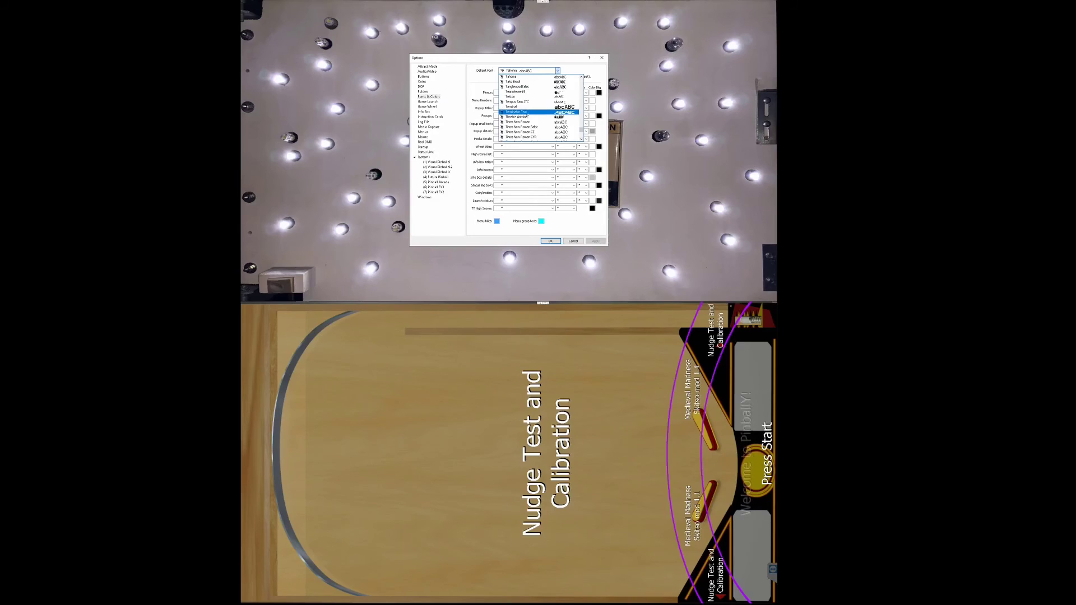
pyautogui.scroll(4, 560, 111)
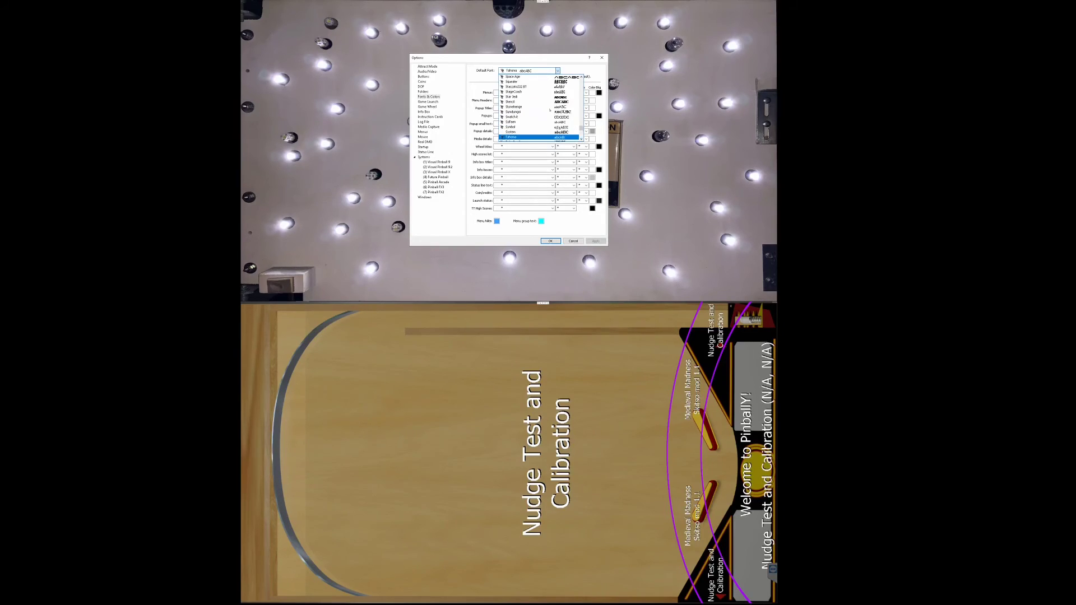
pyautogui.scroll(6, 550, 110)
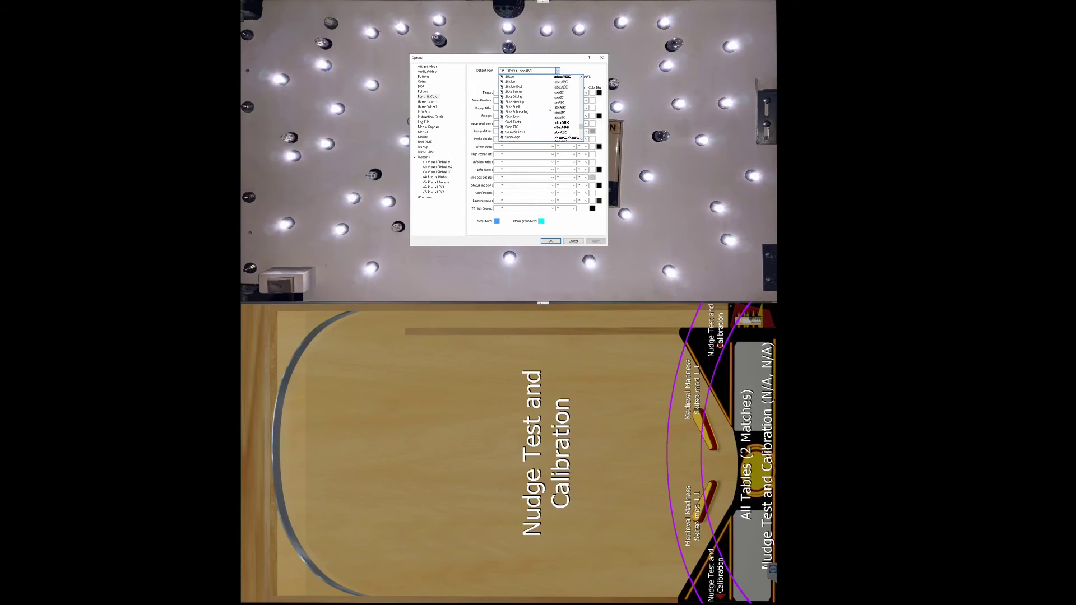
pyautogui.scroll(1, 550, 110)
pyautogui.scroll(4, 549, 110)
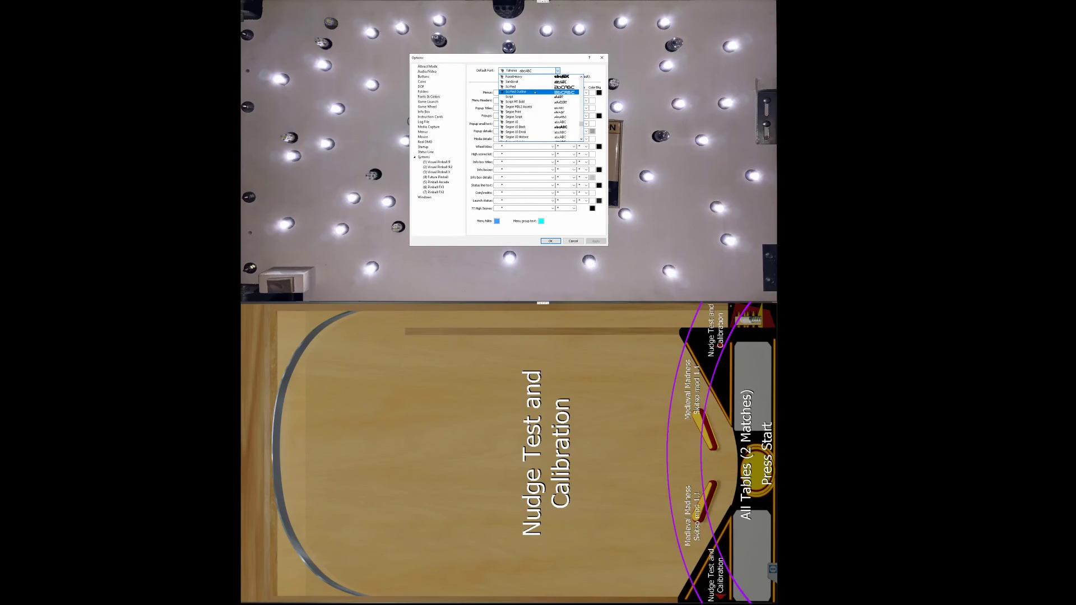
pyautogui.click(536, 92)
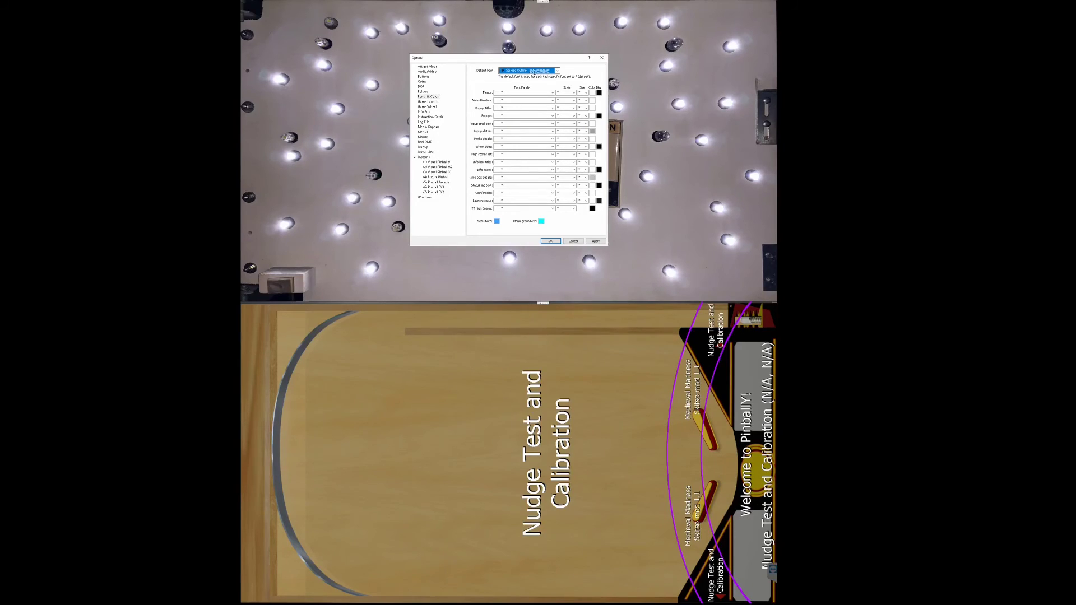
# Step: Apply the current default font, replace it with Rockwell Extra Bold, and apply the change
pyautogui.click(595, 241)
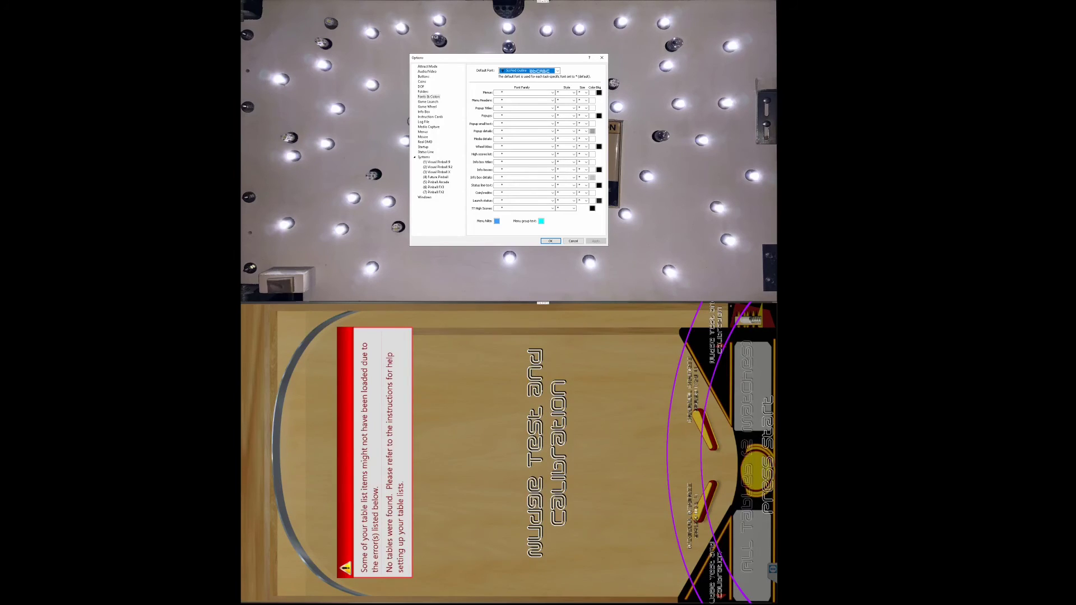
pyautogui.click(527, 71)
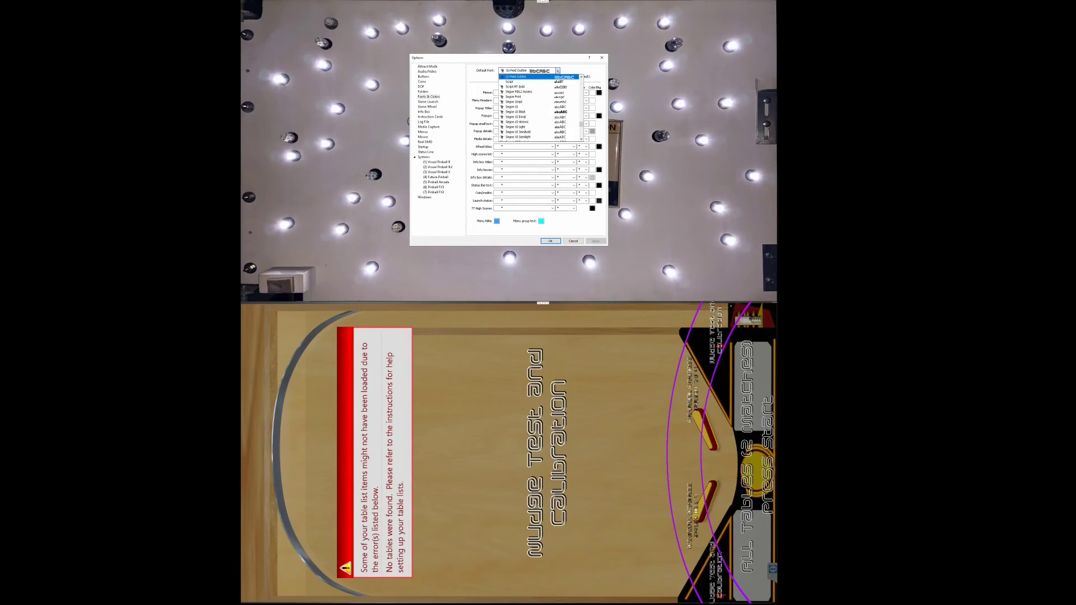
pyautogui.scroll(2, 525, 90)
pyautogui.scroll(1, 524, 97)
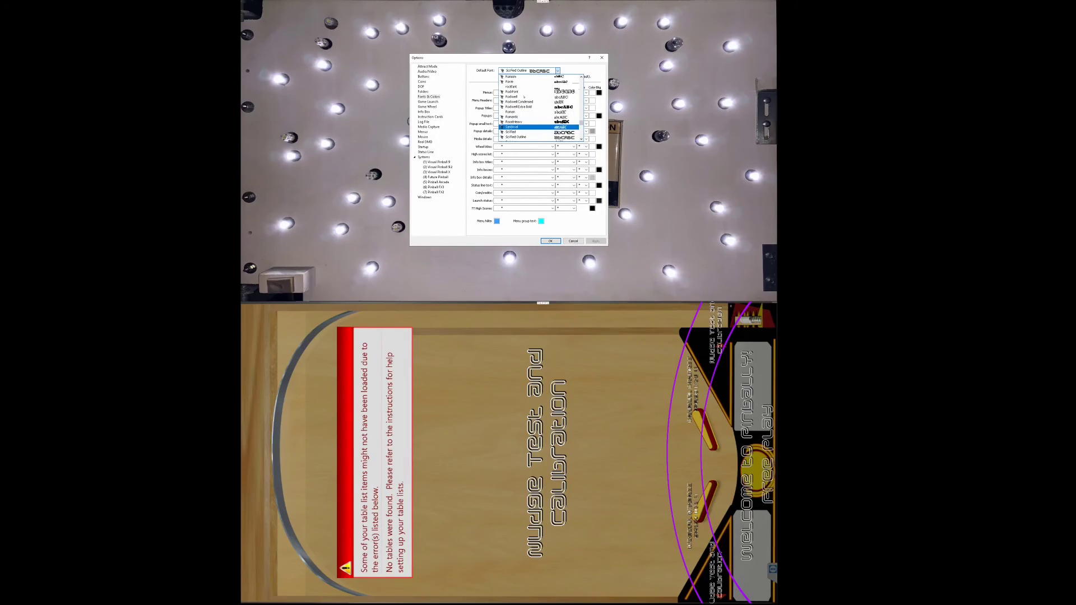
pyautogui.scroll(1, 529, 107)
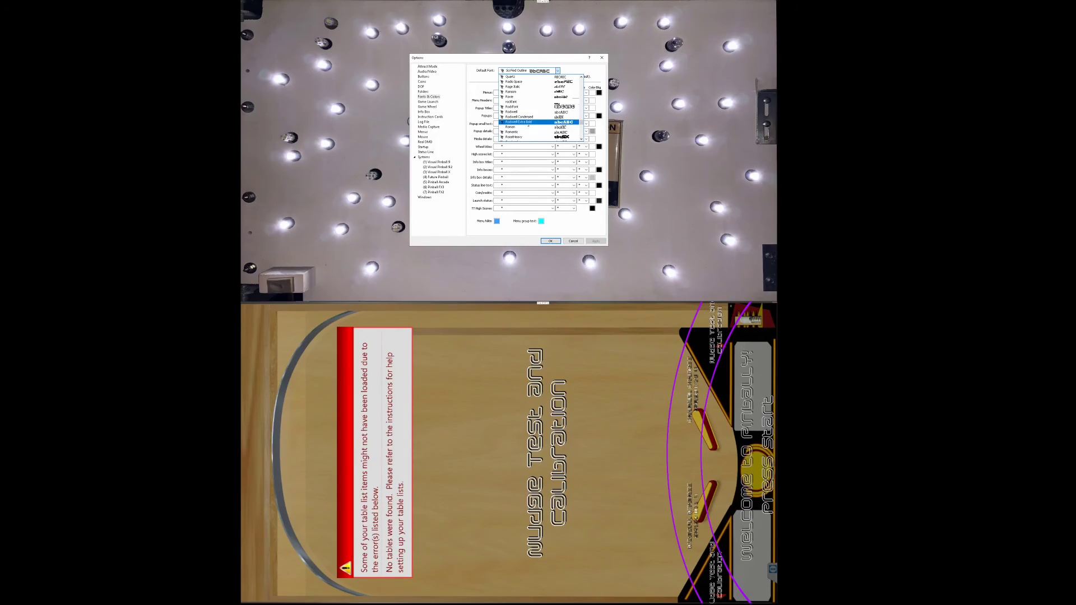
pyautogui.click(528, 123)
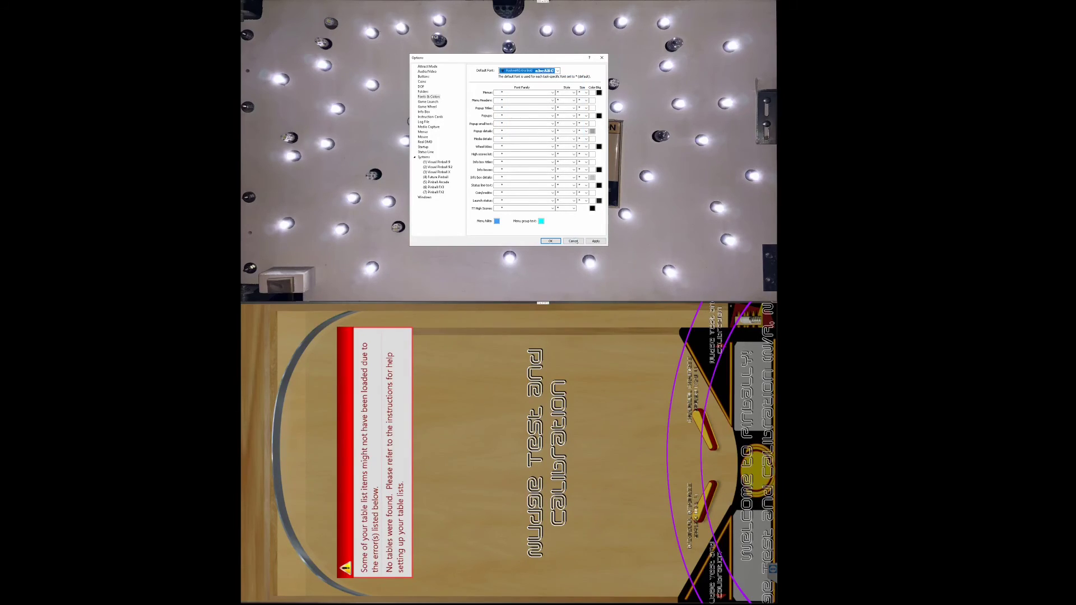
pyautogui.click(596, 241)
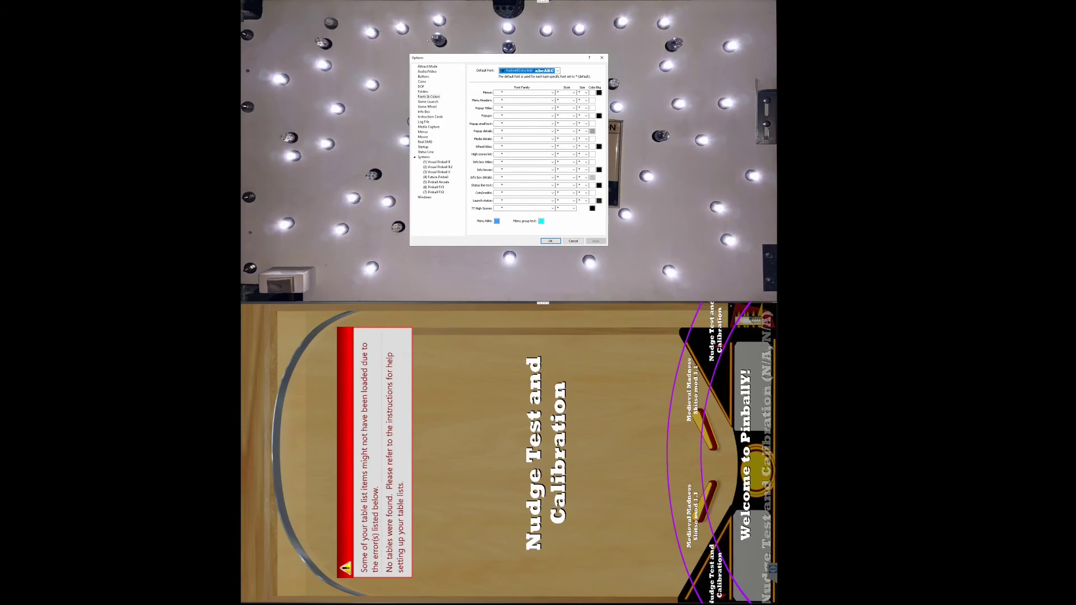
# Step: In the game launch options, enable keeping the Instruction Card window open while playing and disable it again
pyautogui.click(436, 102)
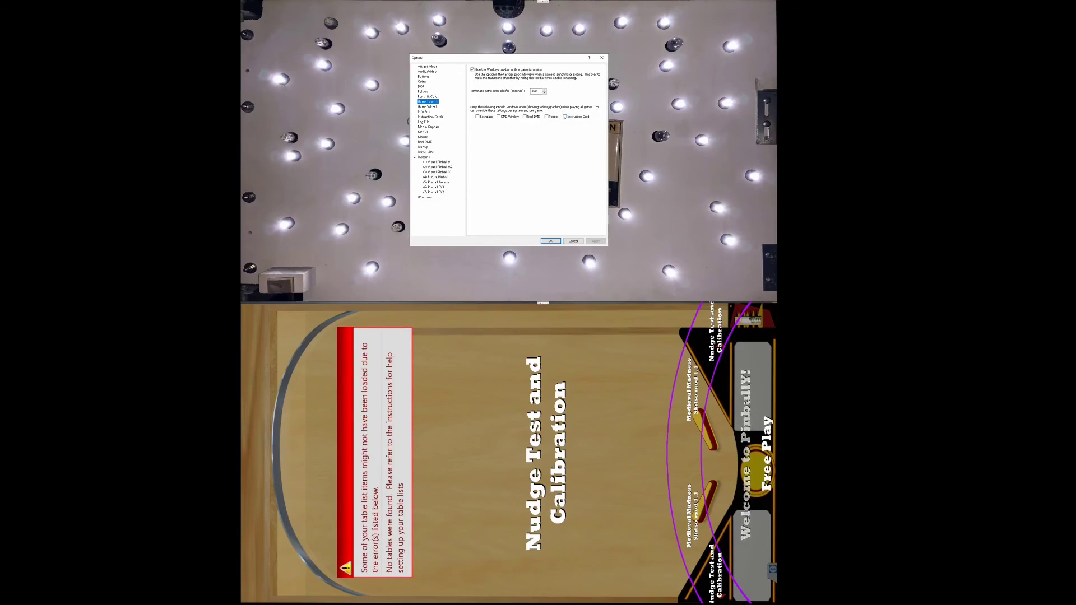
pyautogui.click(565, 116)
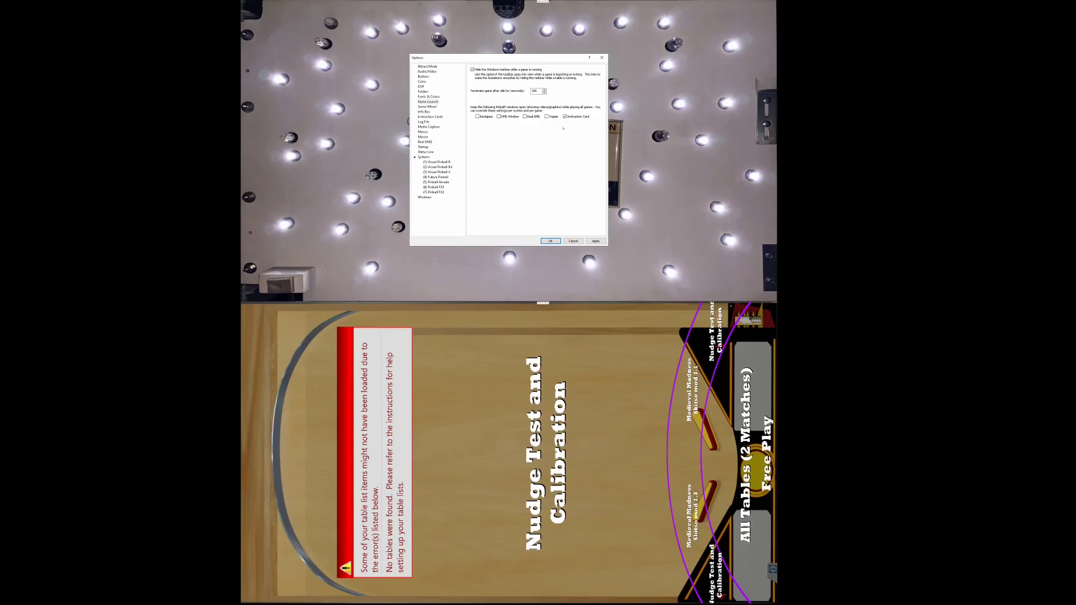
pyautogui.click(565, 117)
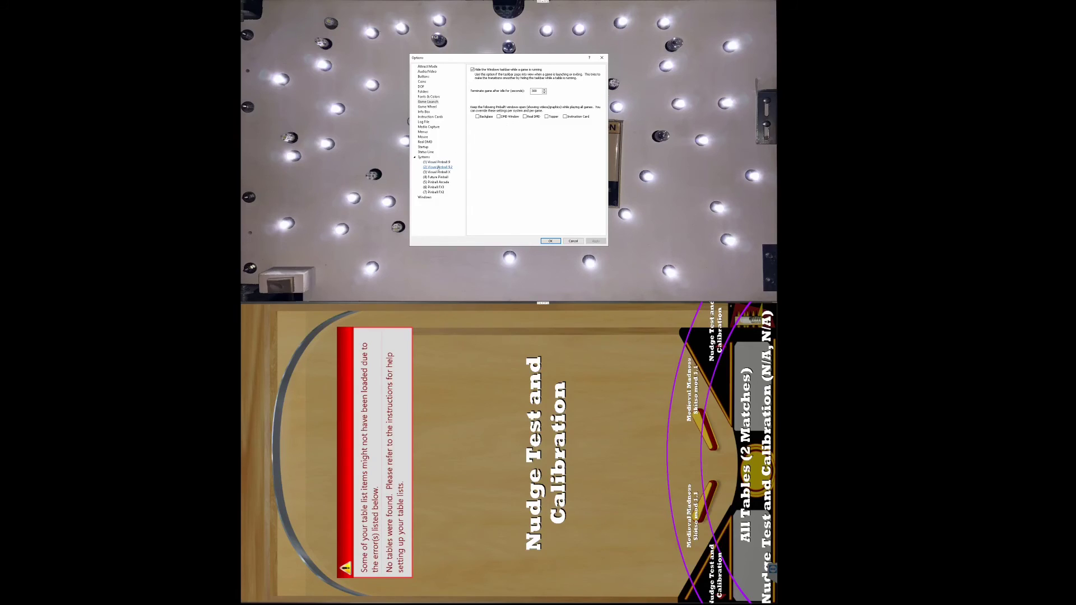
# Step: Review the Visual Pinball X system settings, including its options for keeping windows open during play
pyautogui.click(423, 157)
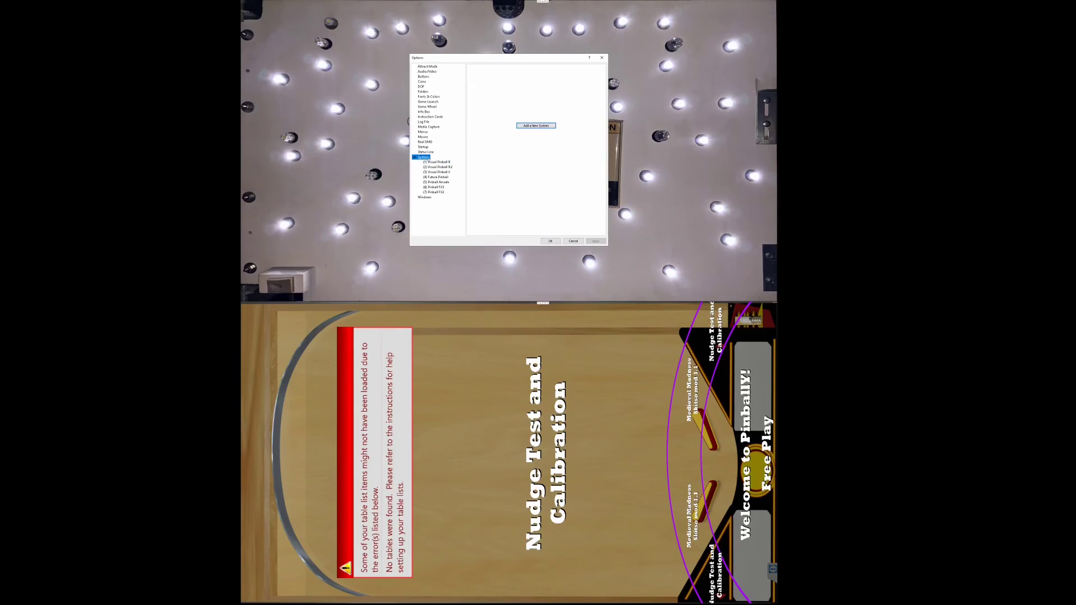
pyautogui.click(437, 172)
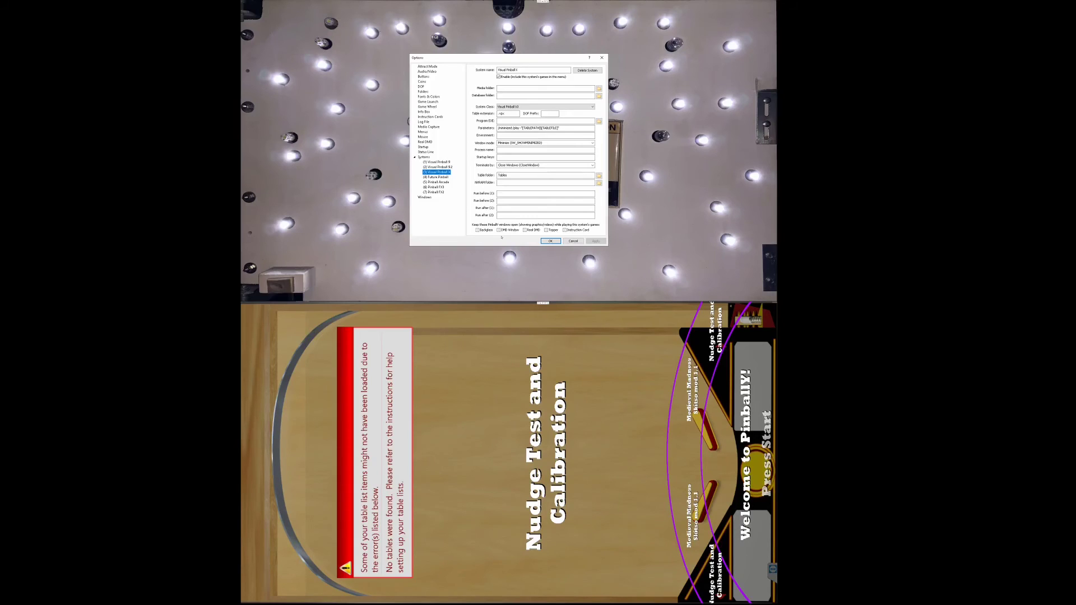
# Step: In the game wheel options, disable the underlay display and apply, and enable it again and apply
pyautogui.click(428, 107)
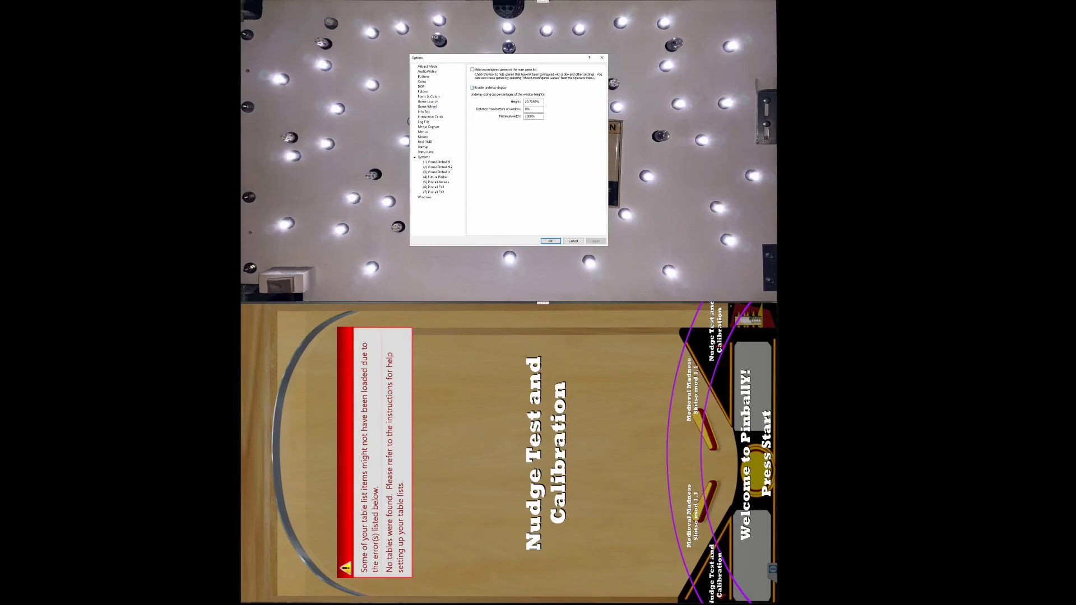
pyautogui.click(596, 241)
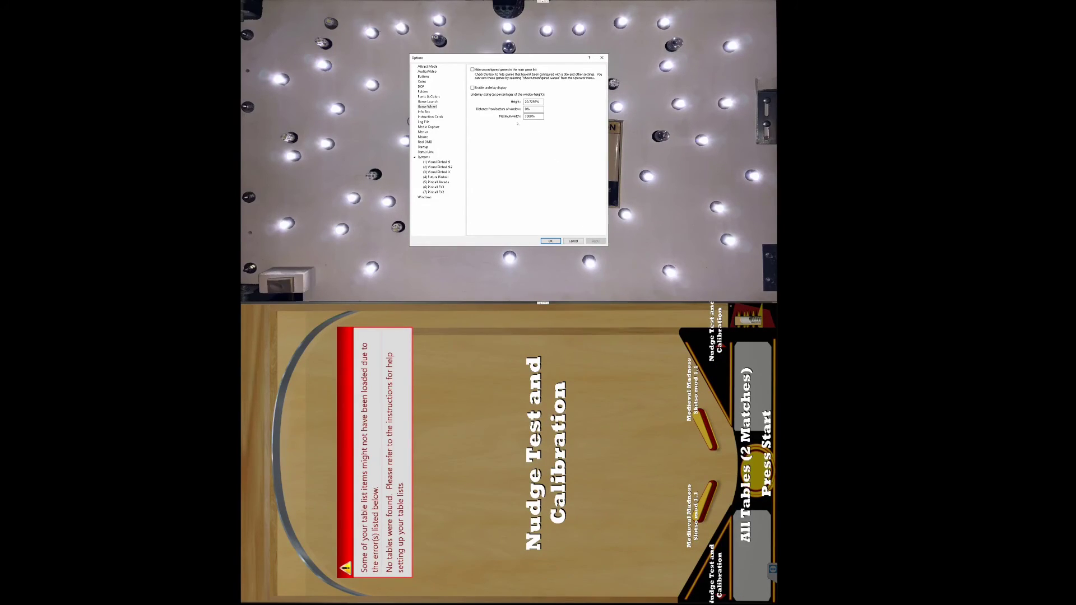
pyautogui.click(597, 241)
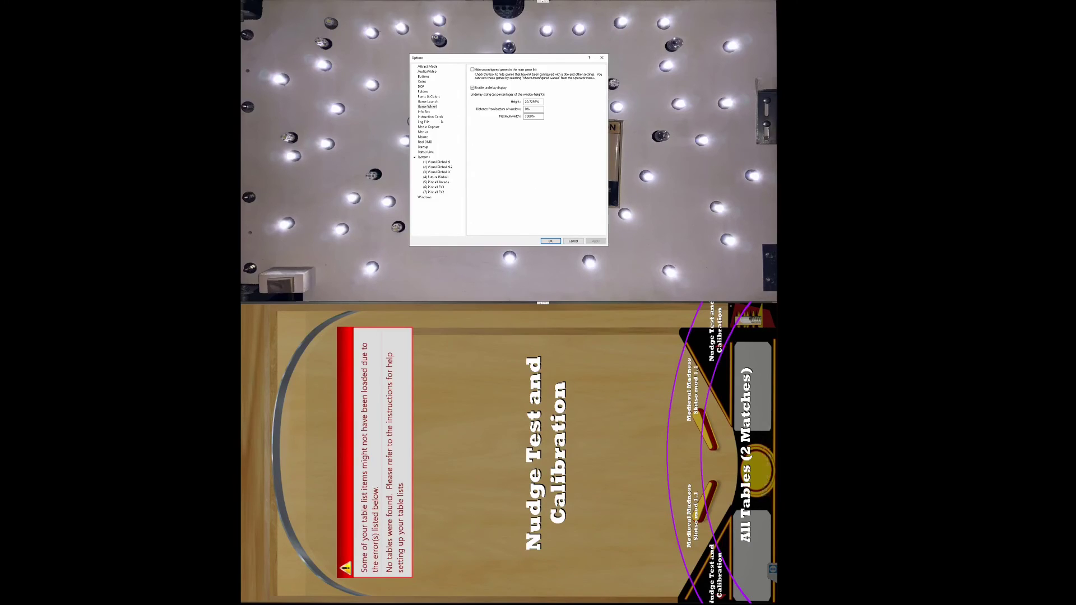
# Step: Review the info box options and close the options dialog
pyautogui.click(423, 111)
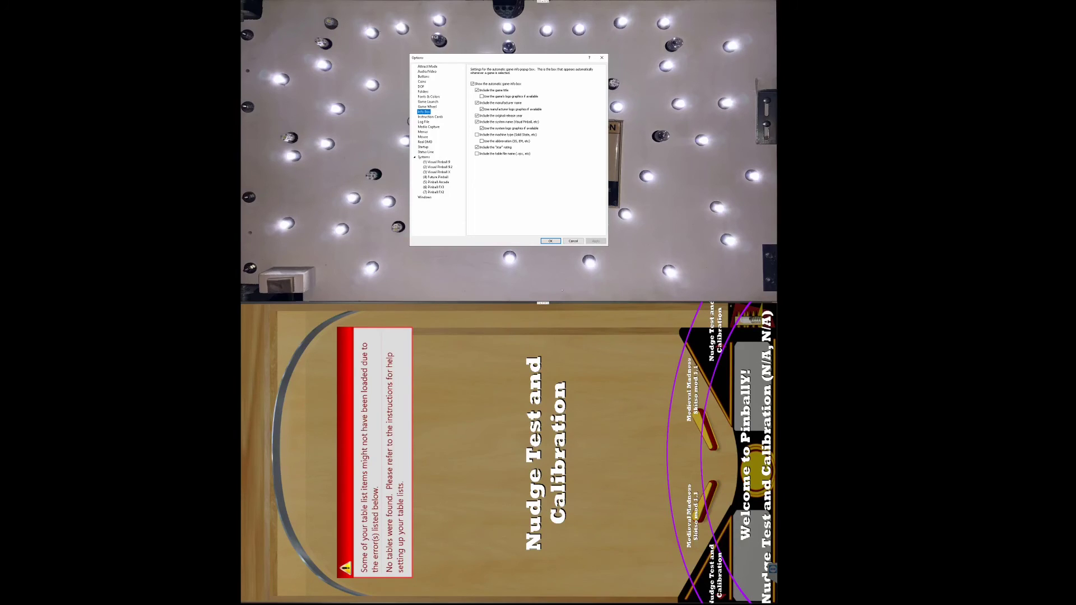
pyautogui.press('Escape')
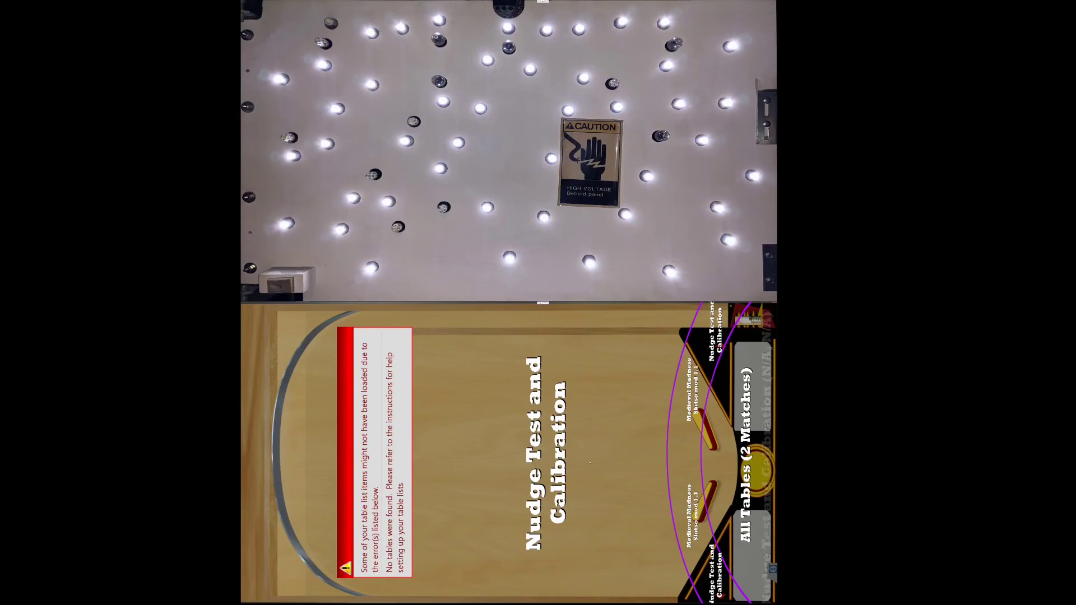